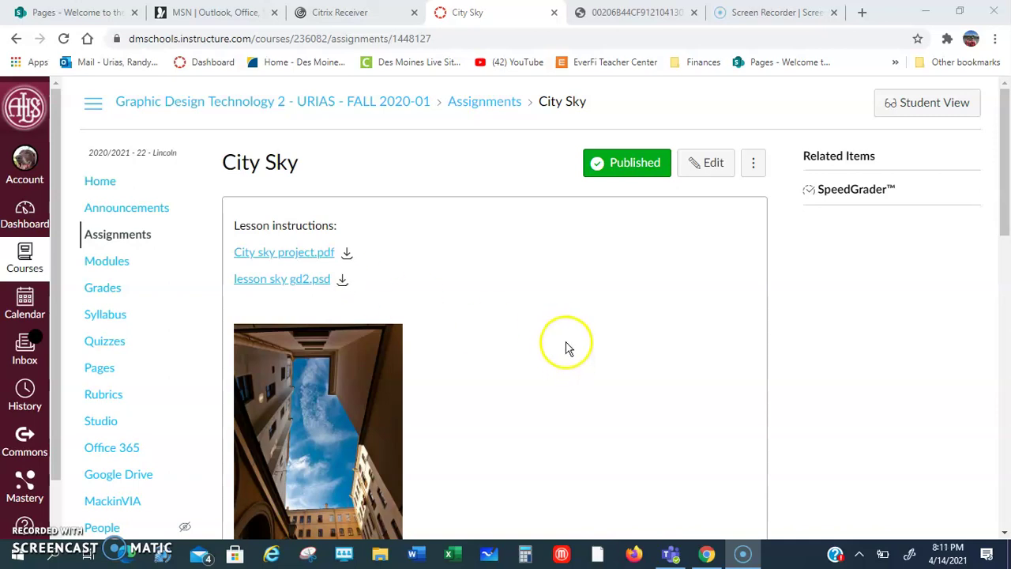
Step: Open lesson sky gd2.psd from the City Sky assignment page in Photoshop and check its layers
left_click(340, 13)
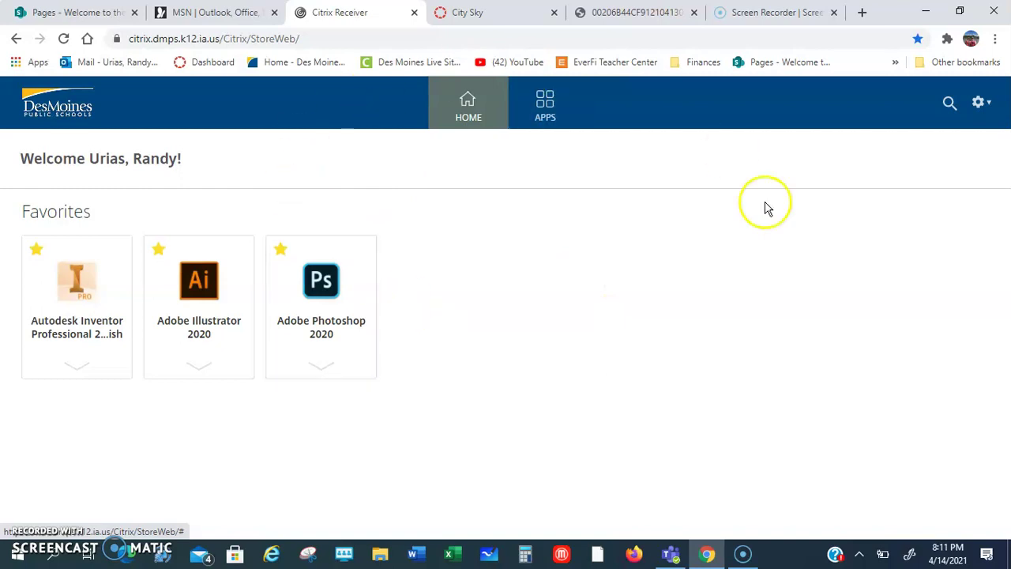
left_click(486, 14)
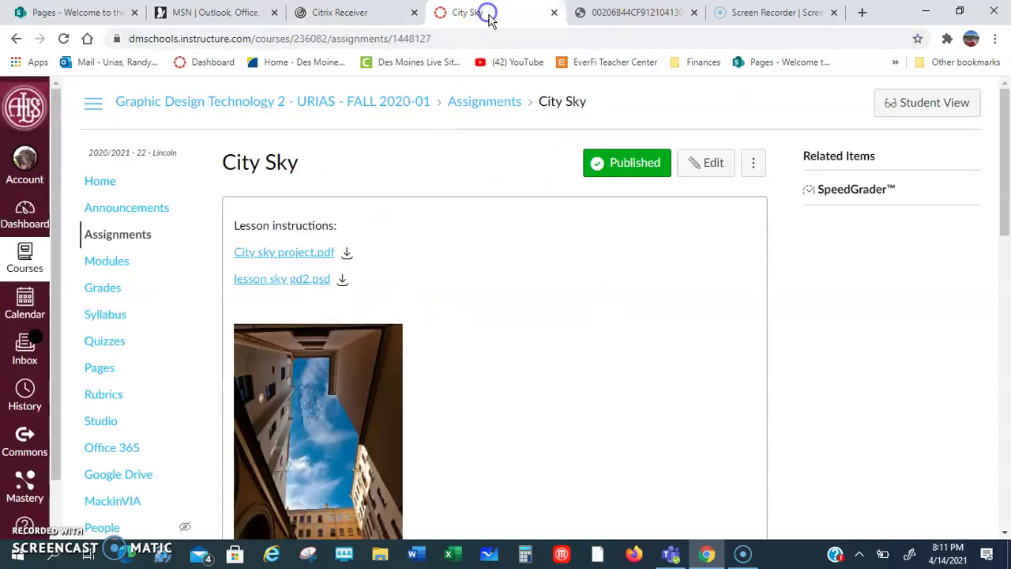
left_click(341, 280)
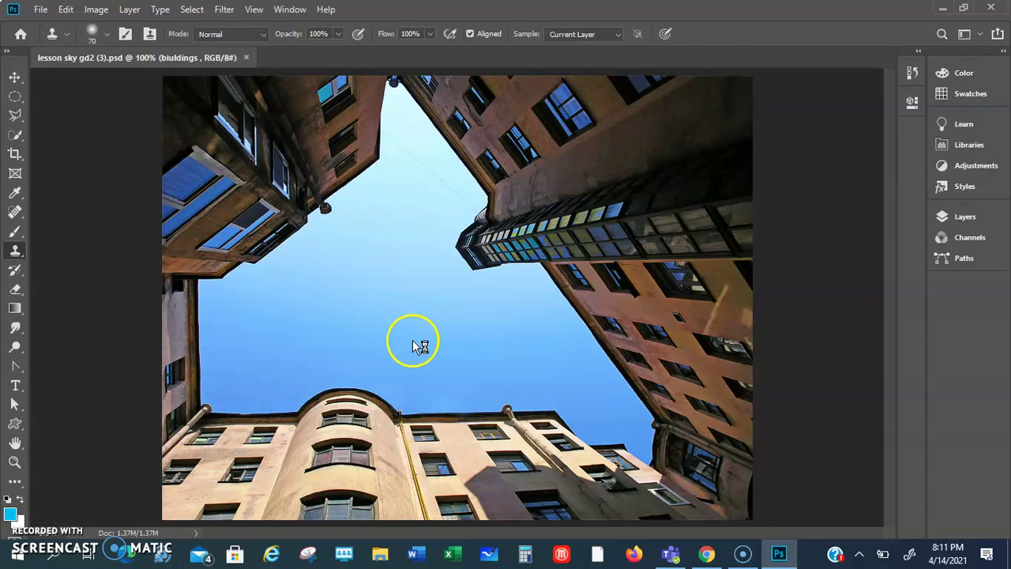
left_click(965, 218)
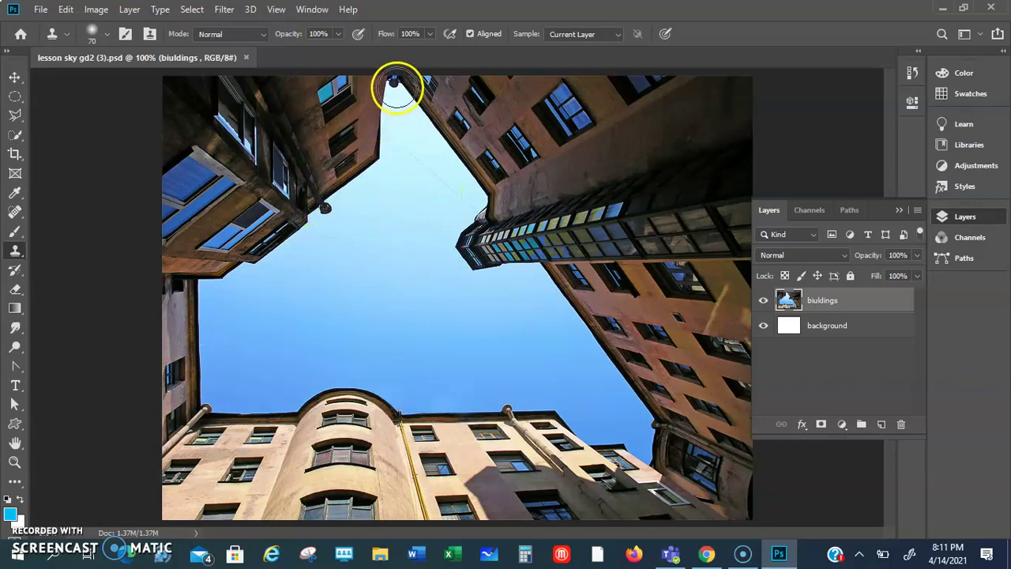
left_click(899, 209)
Step: Switch back to the City Sky assignment in Chrome and examine the sample sky images and the options for saving one
left_click(706, 553)
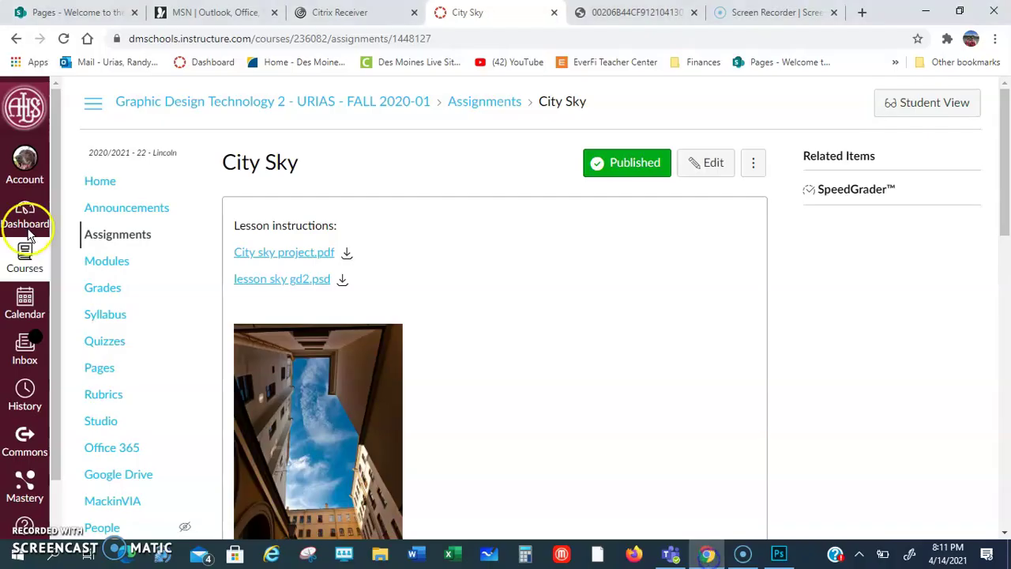
scroll(441, 312, "down", 10)
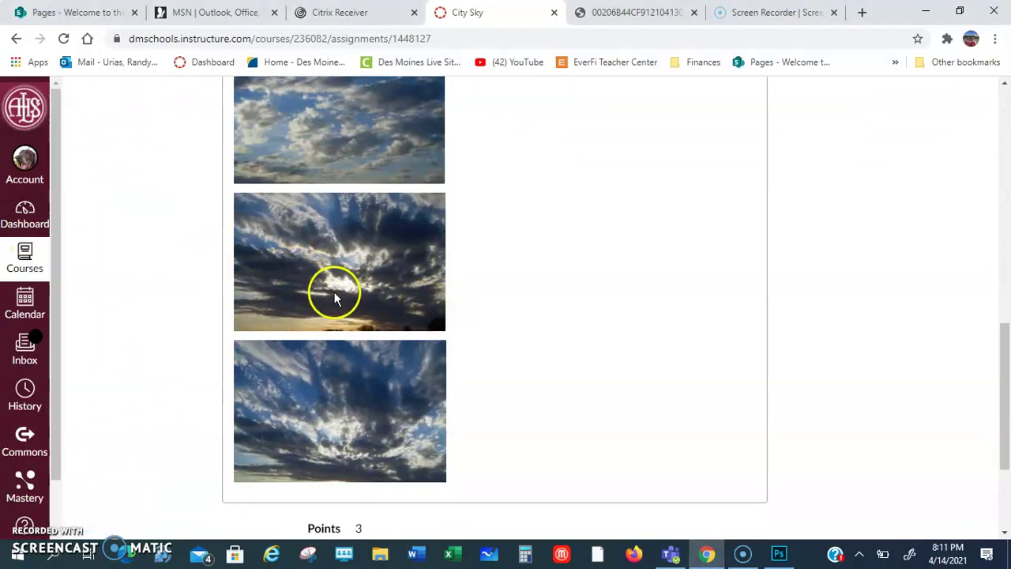
scroll(334, 289, "up", 3)
scroll(332, 237, "down", 5)
scroll(331, 237, "up", 8)
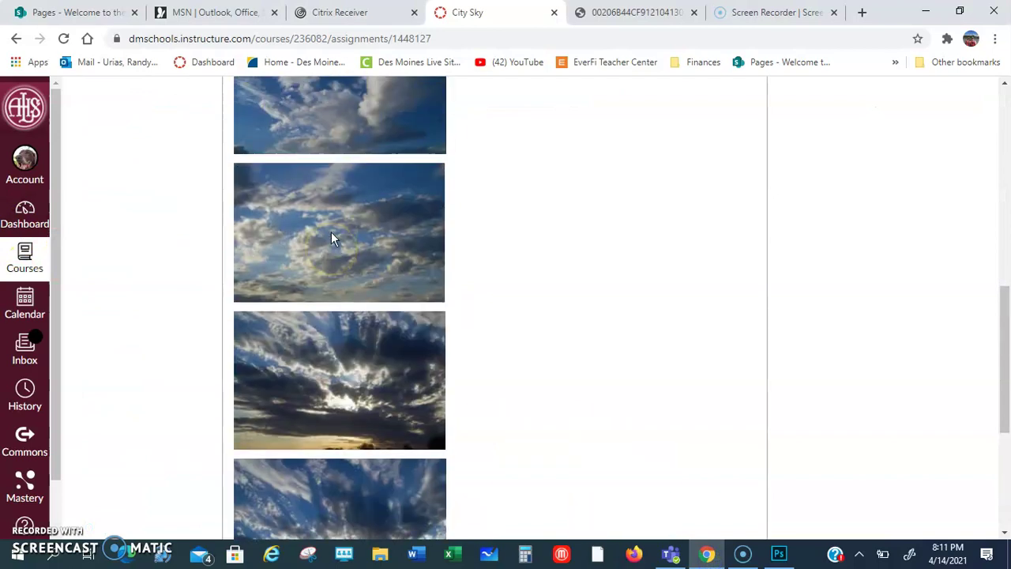
scroll(331, 239, "down", 3)
left_click(356, 172)
right_click(356, 172)
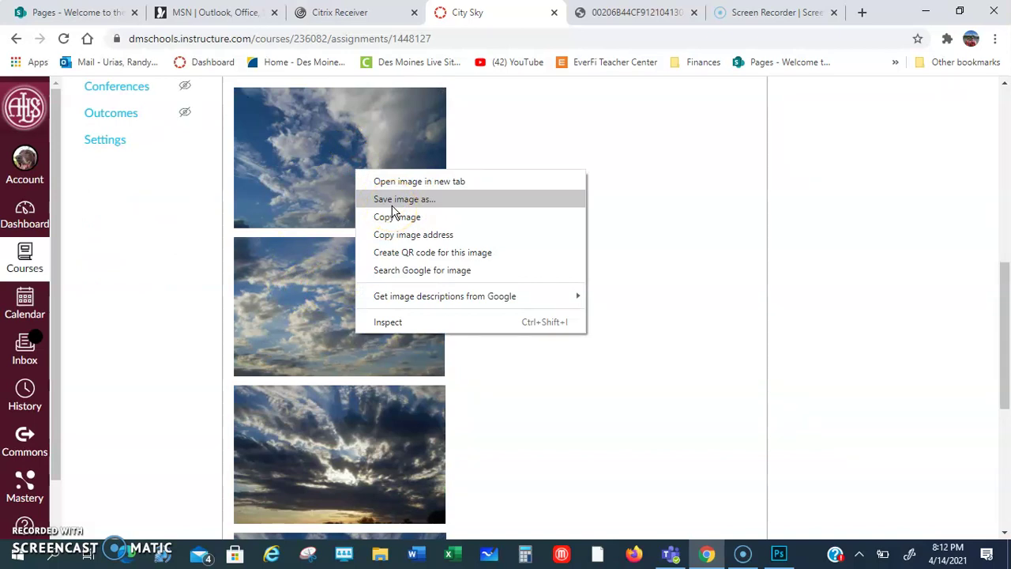
left_click(666, 205)
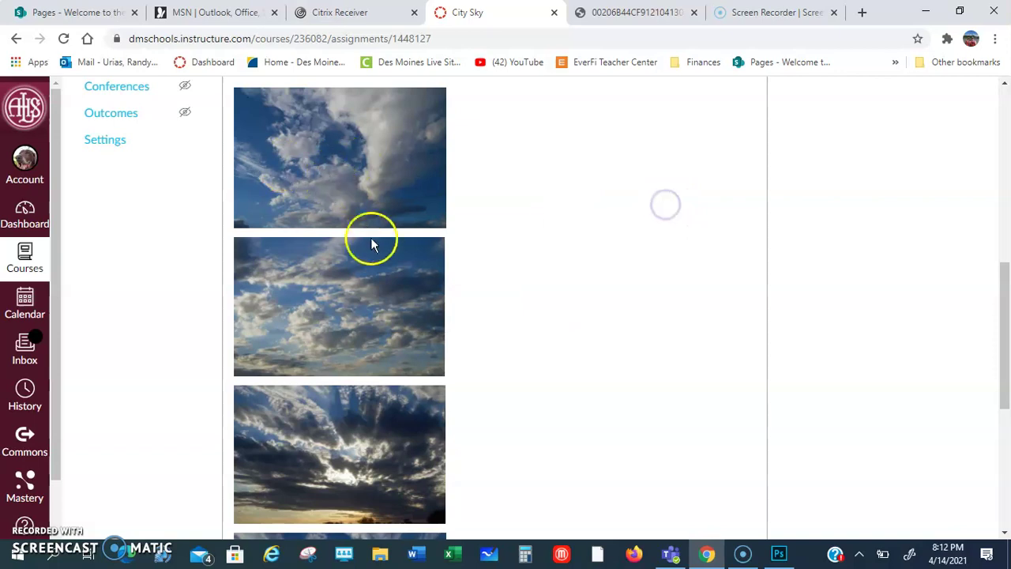
scroll(377, 250, "down", 2)
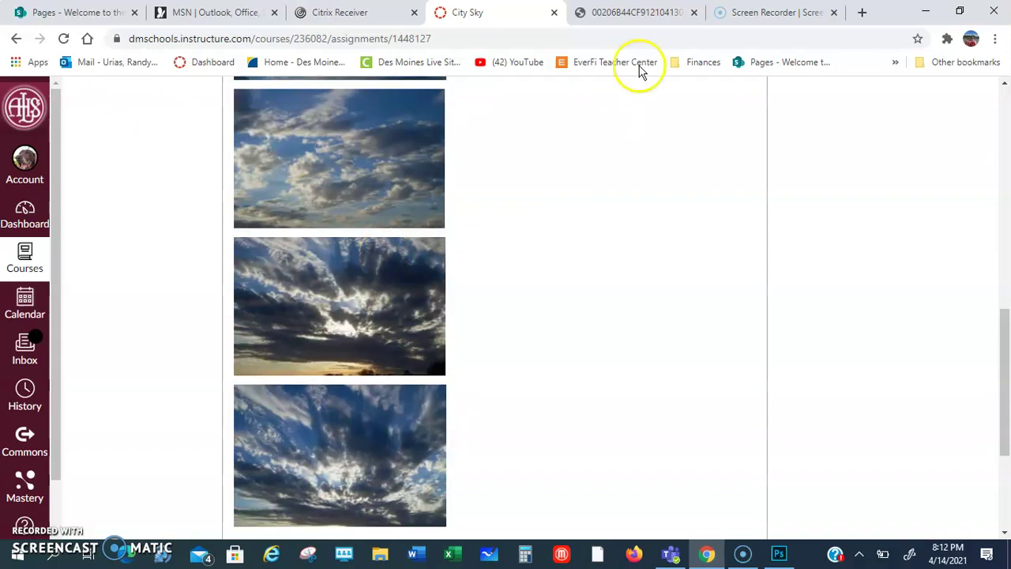
Step: Read instructions 1 to 3 in the City Sky project PDF on saving the file, removing satellite dishes and duplicating the buildings layer
left_click(646, 12)
scroll(632, 316, "up", 4)
scroll(640, 288, "up", 20)
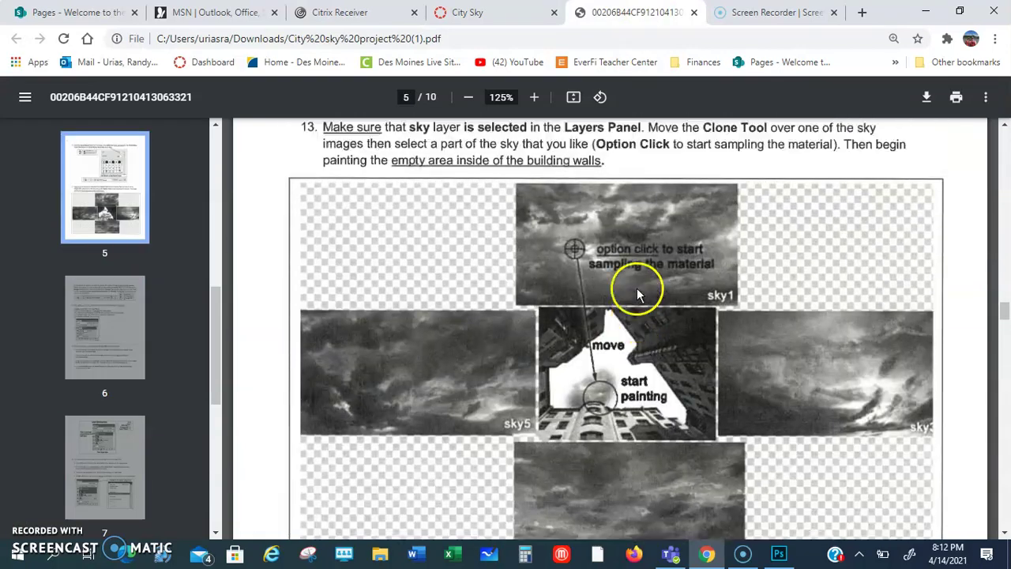
scroll(639, 279, "up", 15)
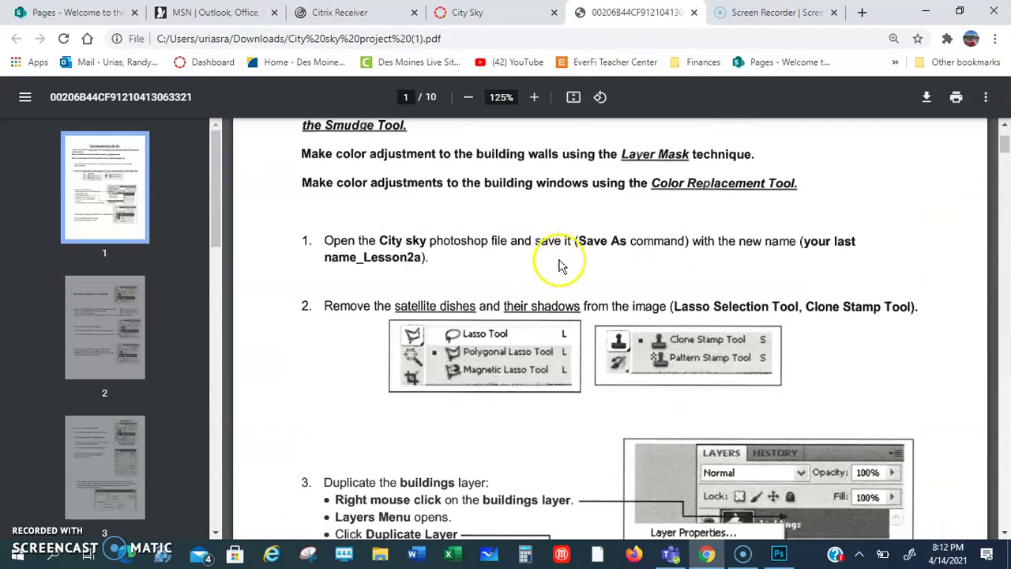
scroll(560, 260, "up", 2)
left_click(490, 23)
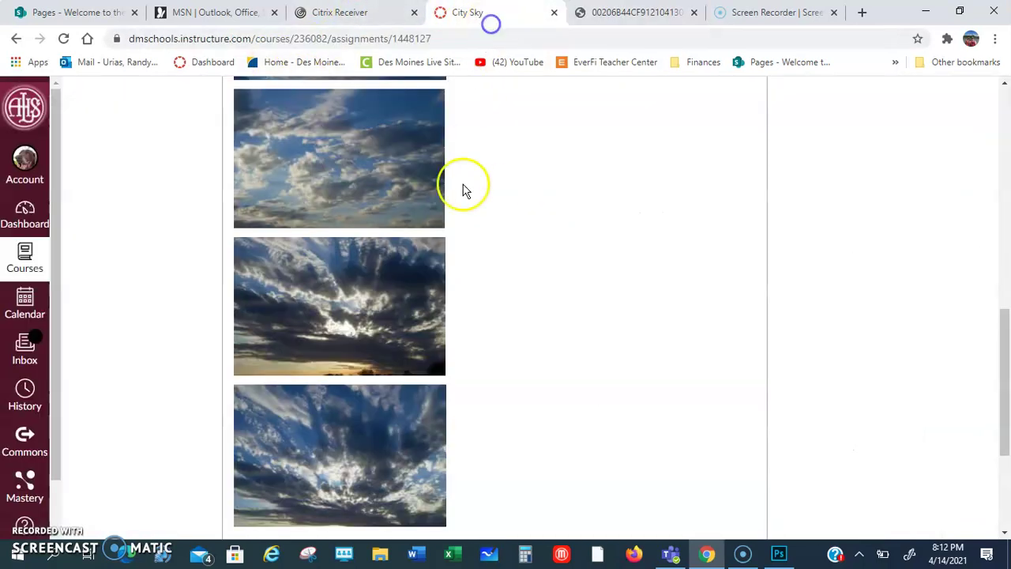
scroll(447, 214, "up", 10)
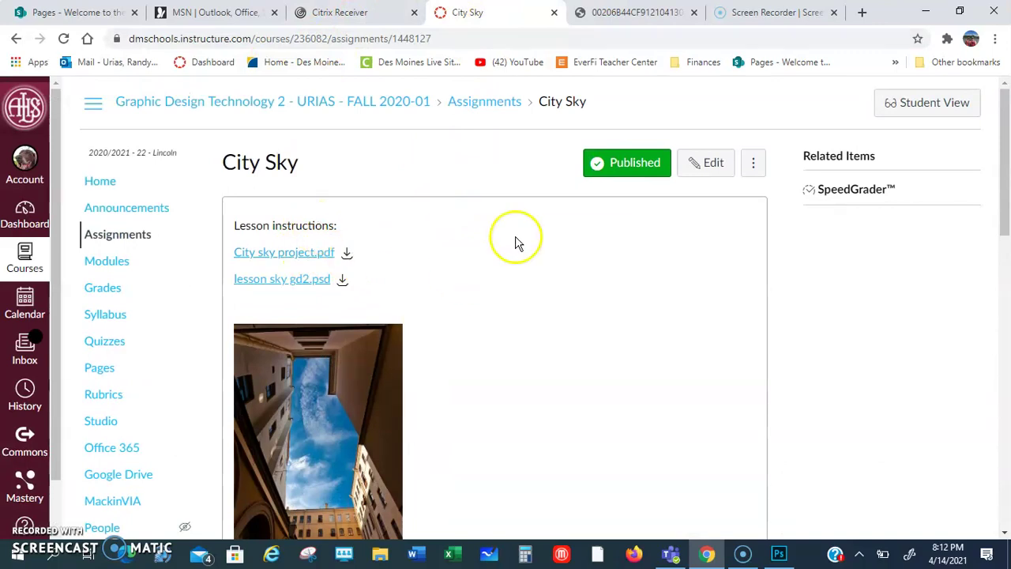
left_click(638, 15)
scroll(570, 322, "down", 1)
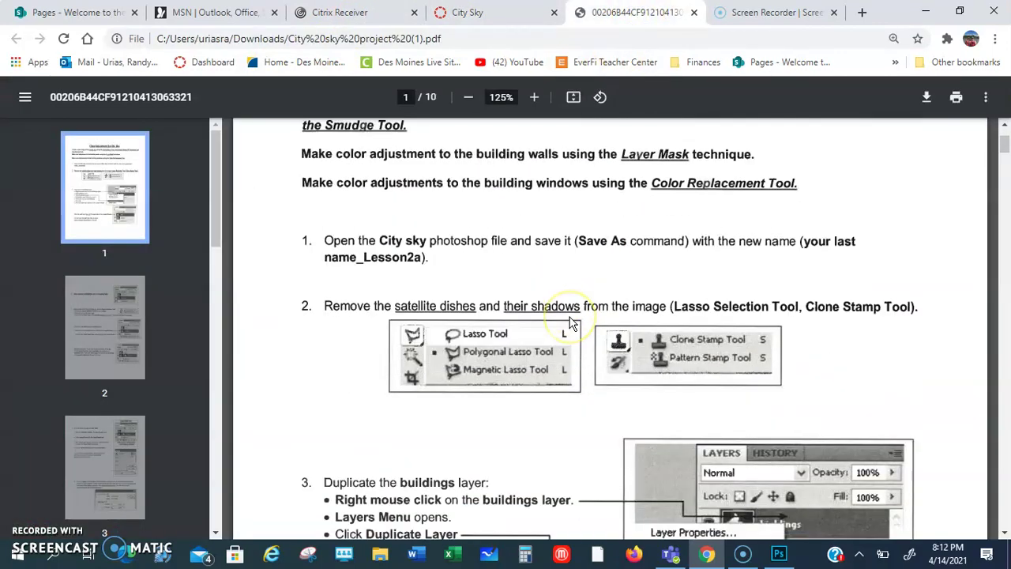
scroll(553, 316, "up", 1)
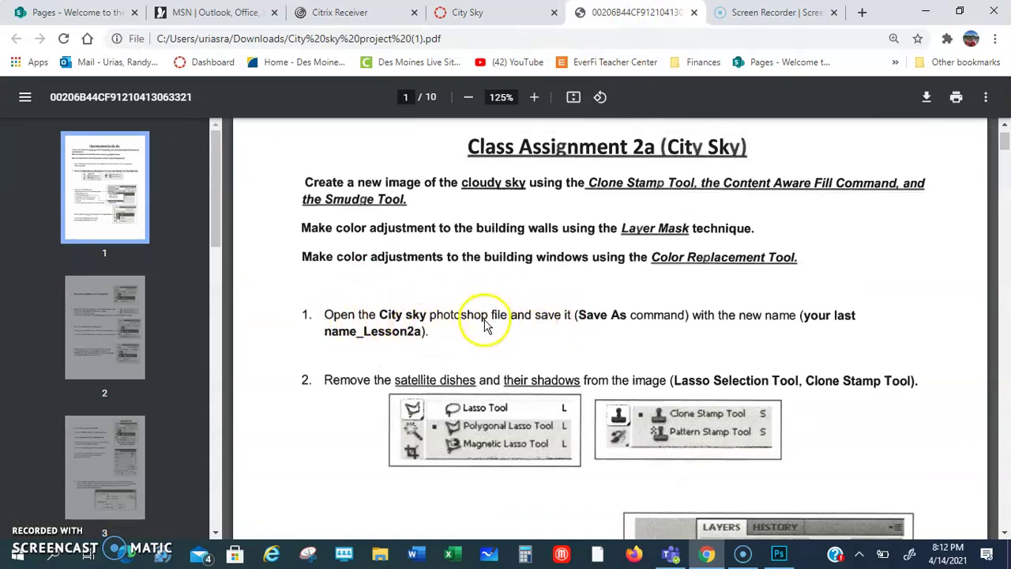
scroll(495, 341, "down", 1)
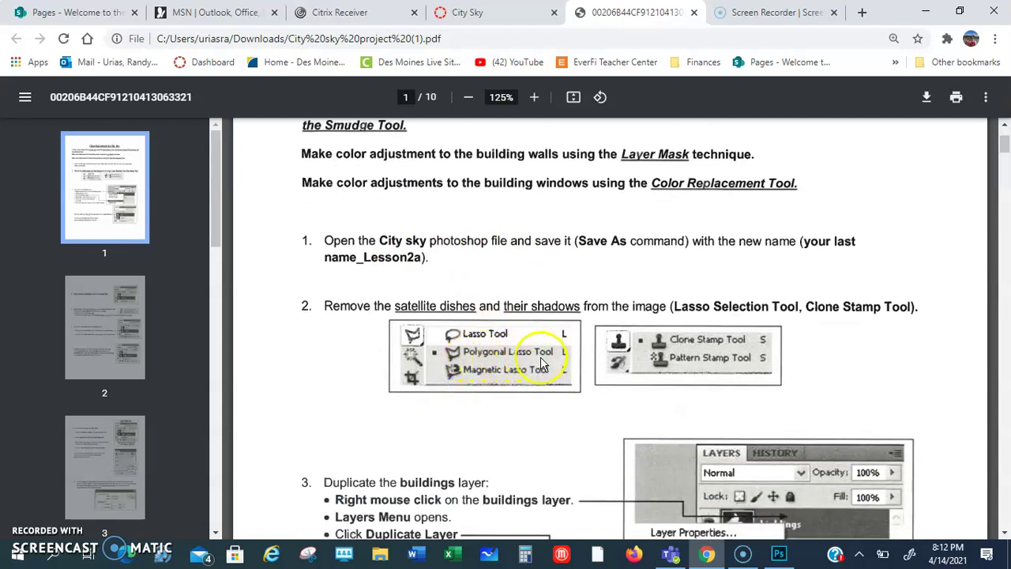
scroll(549, 367, "down", 1)
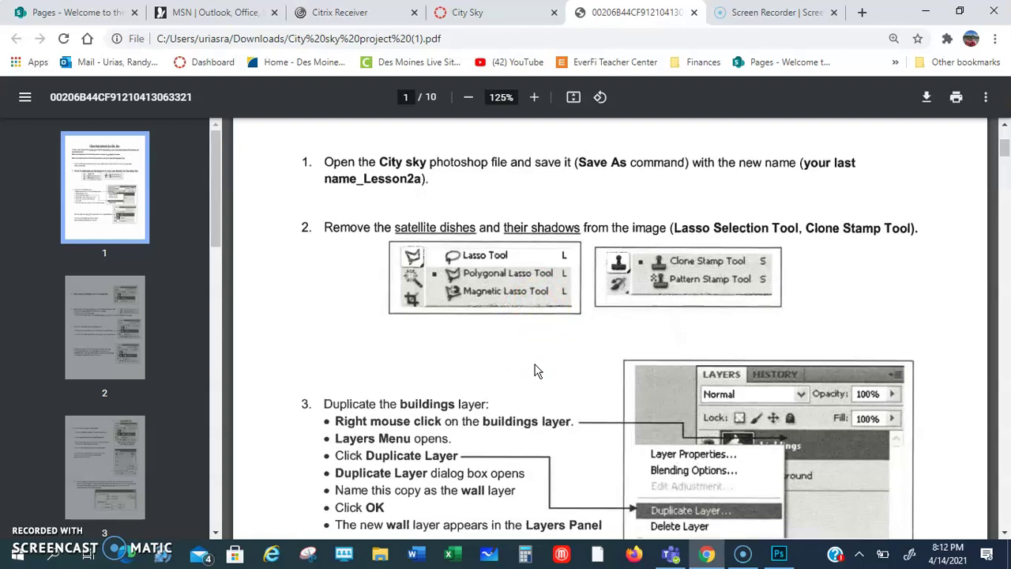
scroll(536, 371, "down", 1)
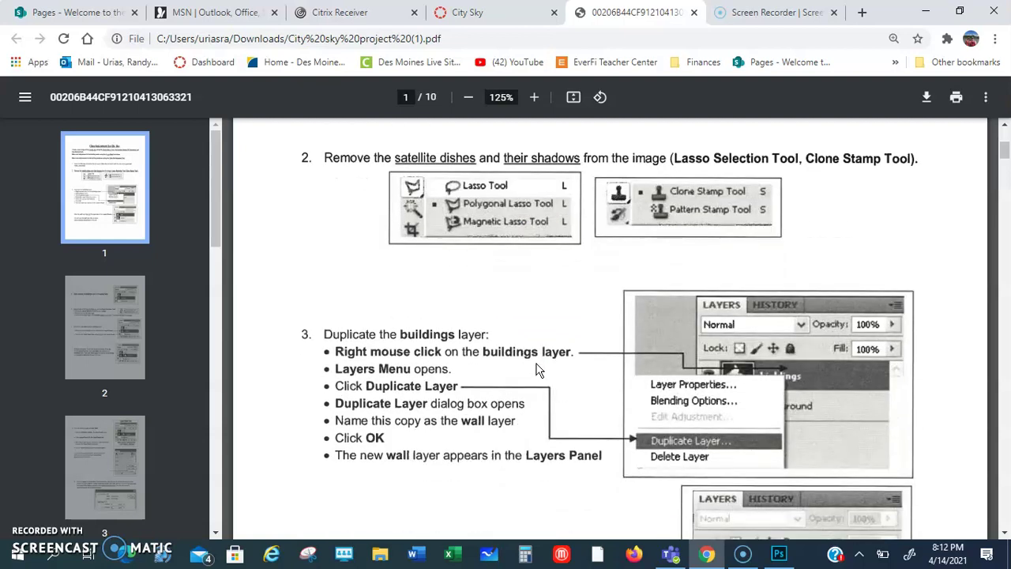
scroll(537, 370, "up", 1)
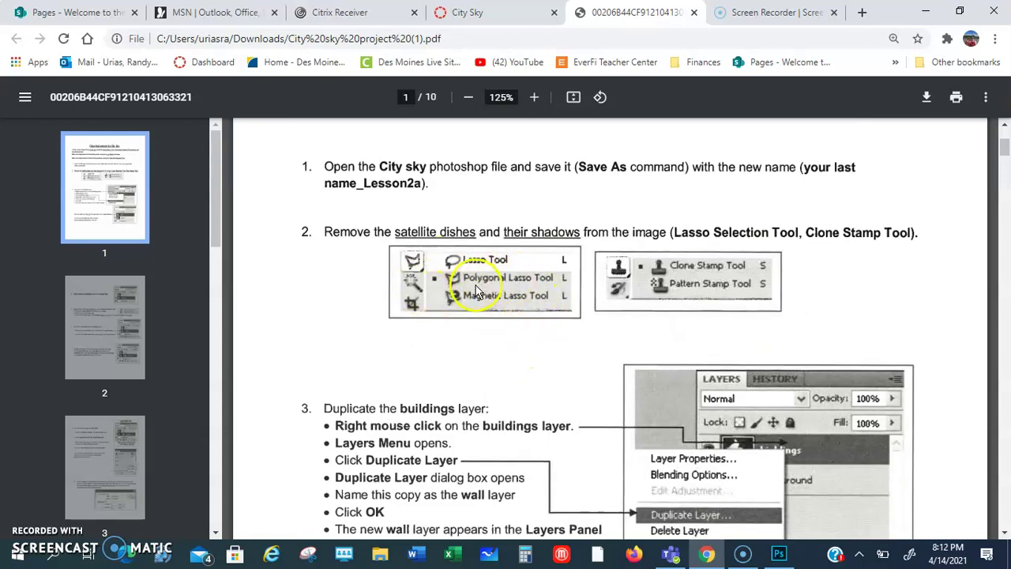
Step: Switch to Photoshop and outline the satellite dish on the upper-left building's roof edge with the Polygonal Lasso Tool
left_click(775, 556)
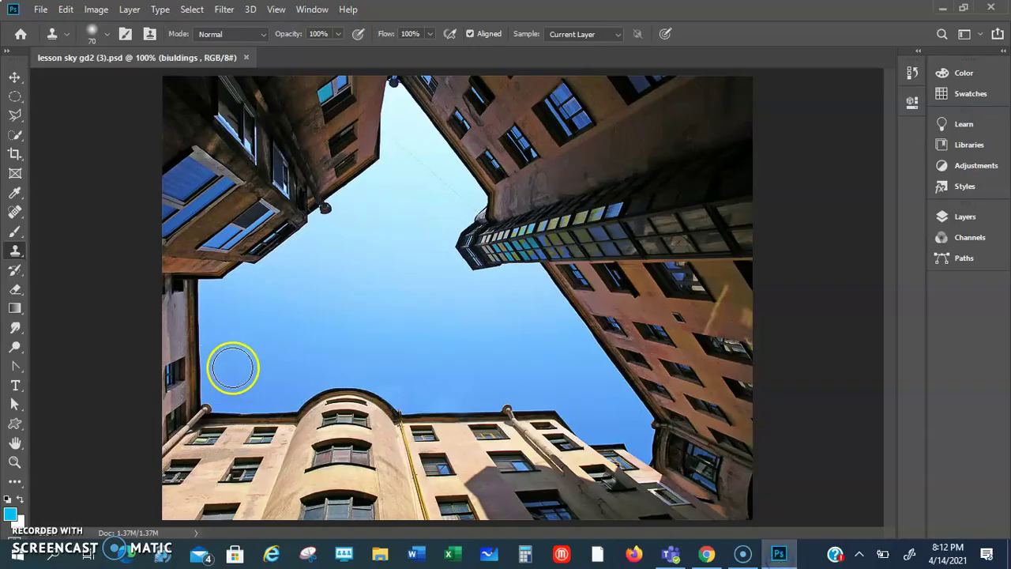
left_click(17, 116)
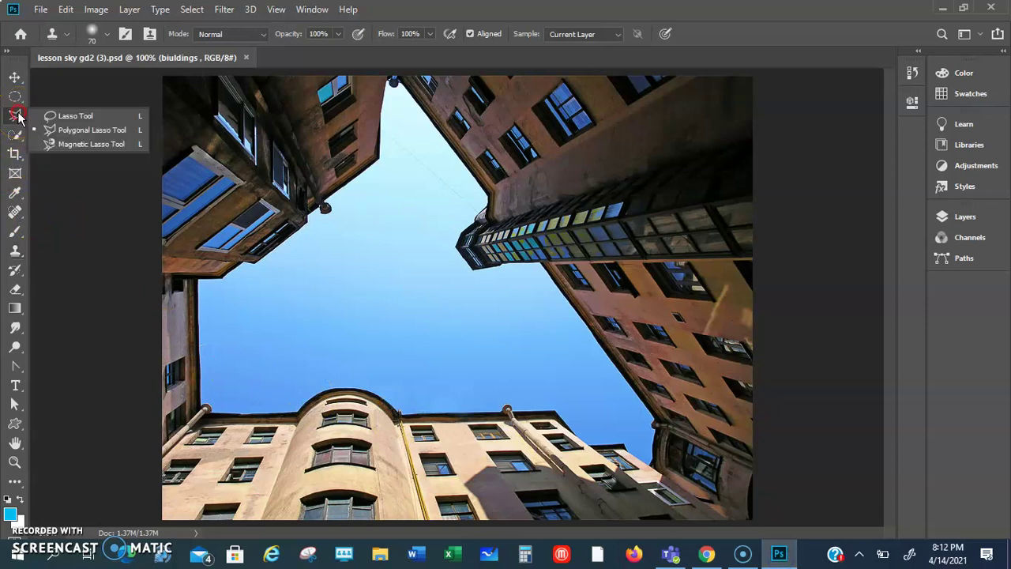
left_click(82, 132)
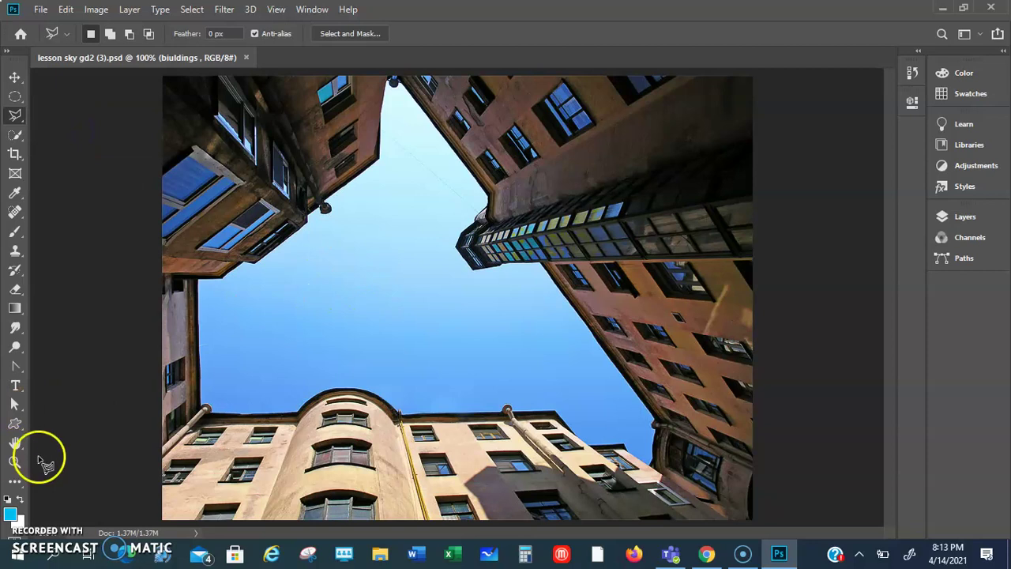
left_click(14, 461)
left_click(338, 211)
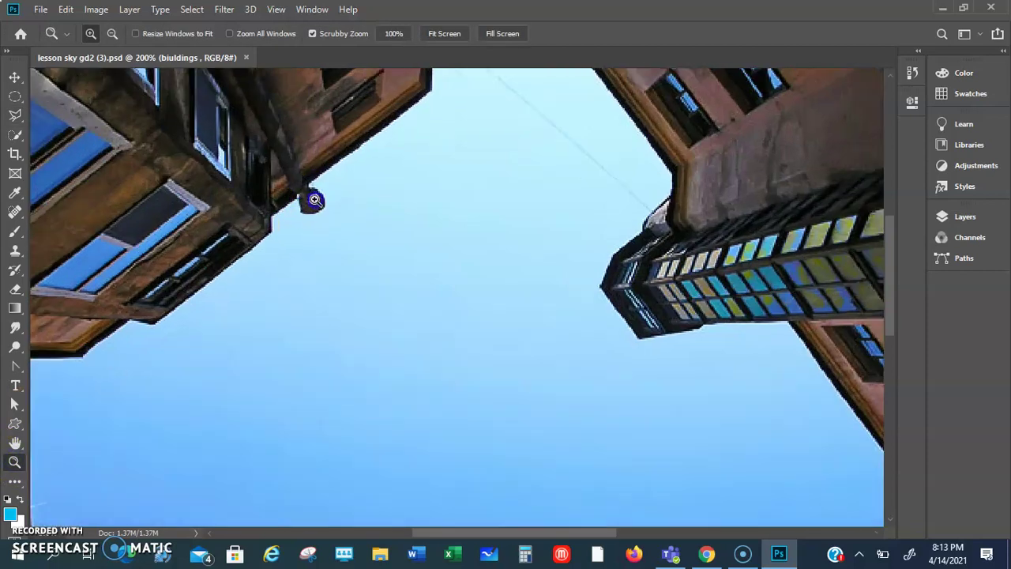
left_click(314, 200)
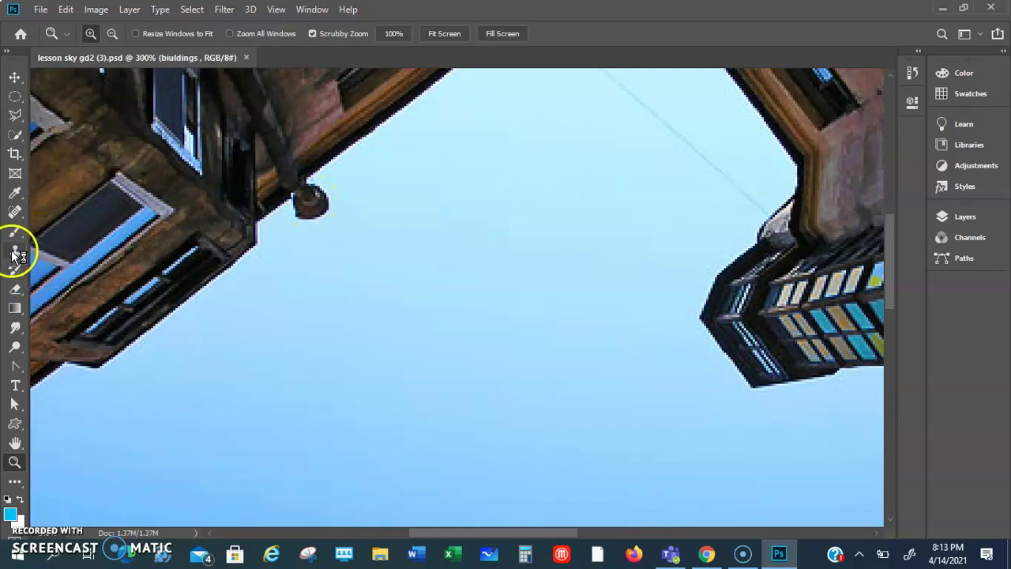
left_click(15, 113)
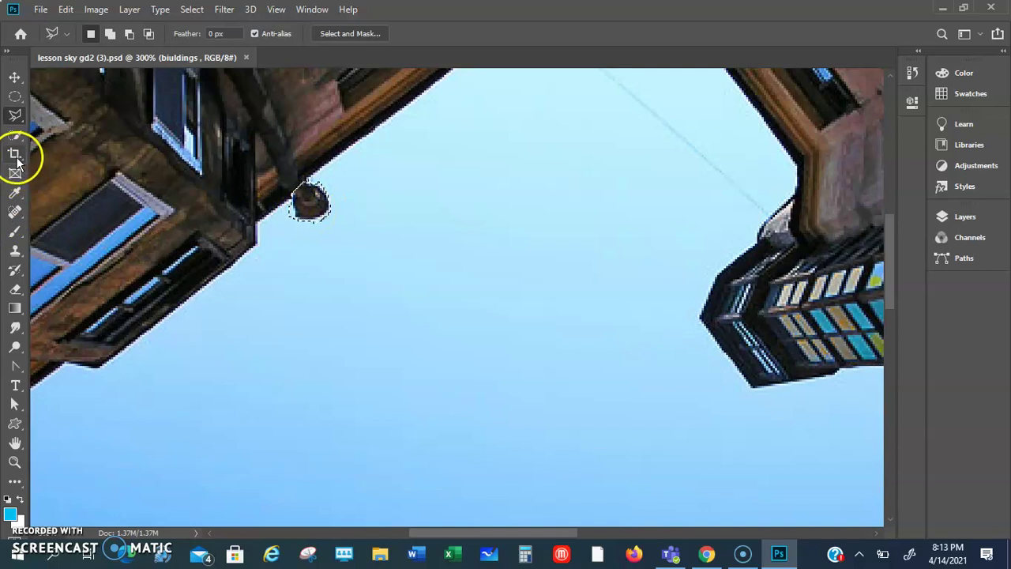
Step: Cover the selected satellite dish with sampled sky using the Clone Stamp Tool at a 7 px brush size, and clear the selection
left_click(16, 252)
left_click(15, 253)
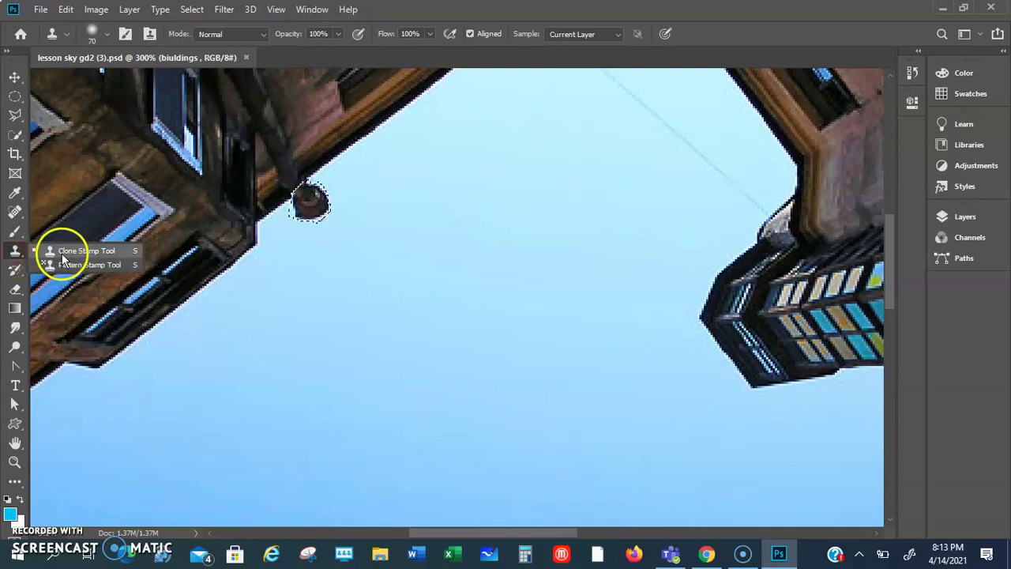
left_click(65, 255)
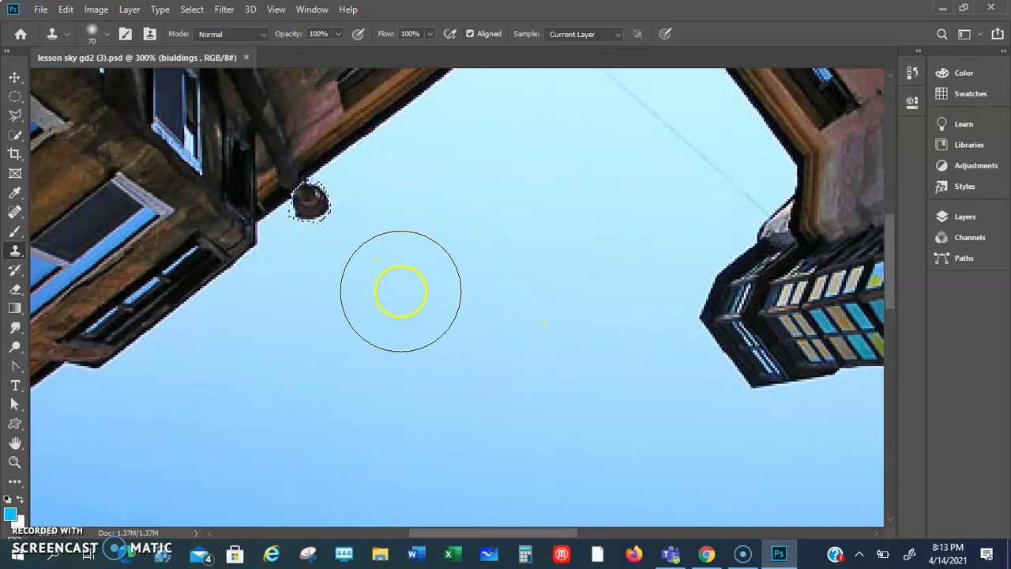
left_click(107, 34)
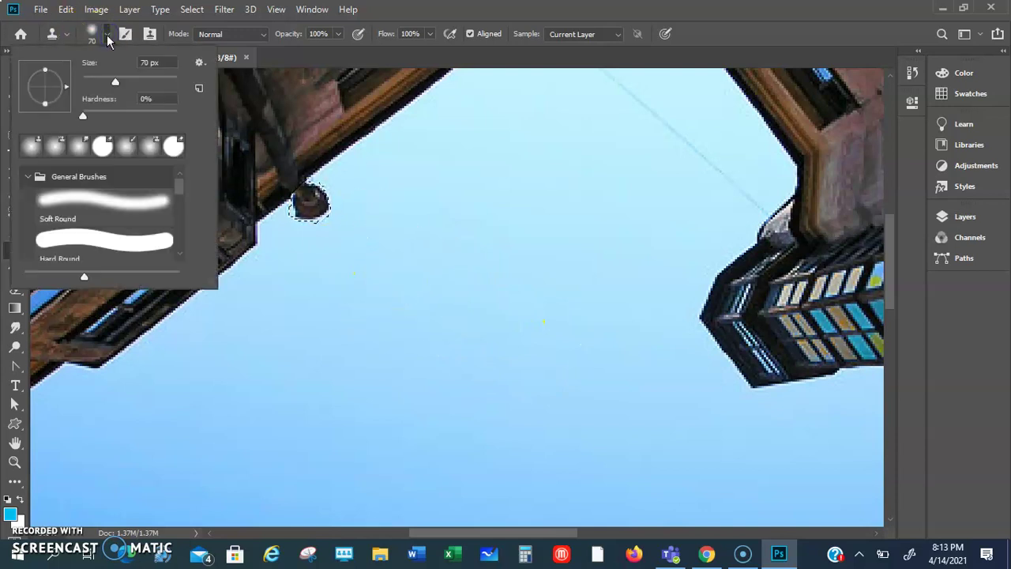
left_click_drag(116, 84, 107, 87)
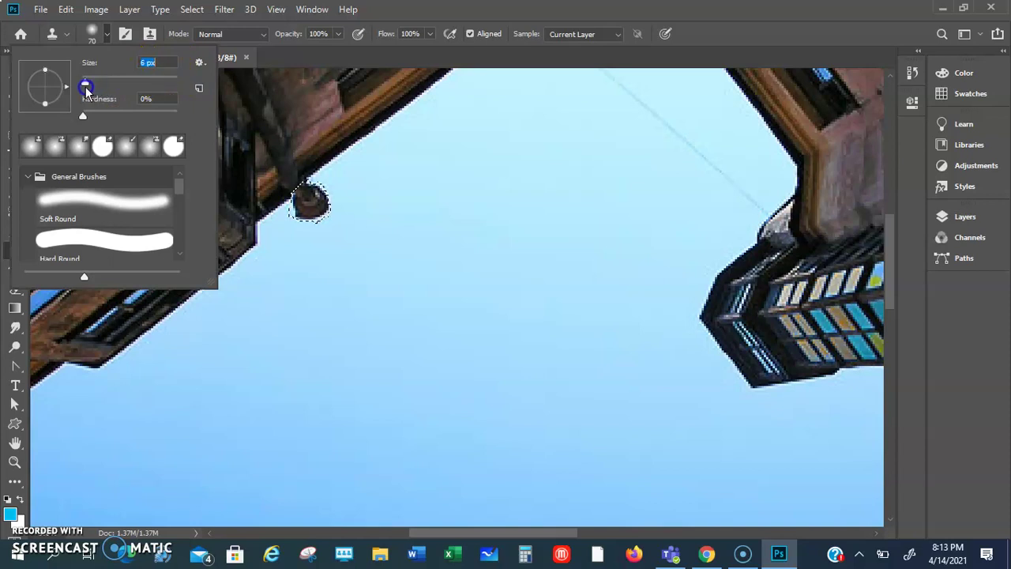
left_click_drag(87, 90, 87, 91)
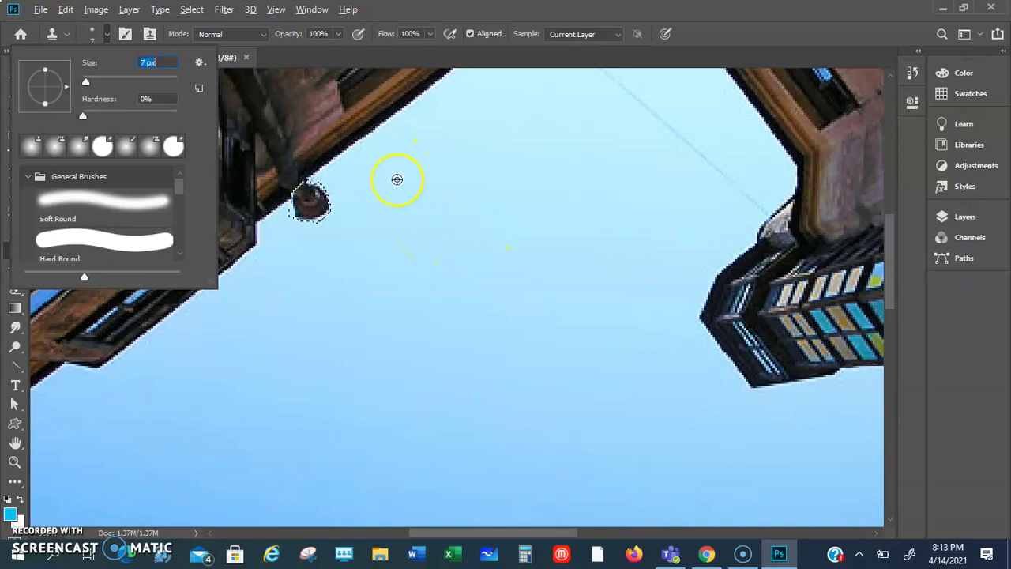
key("Return")
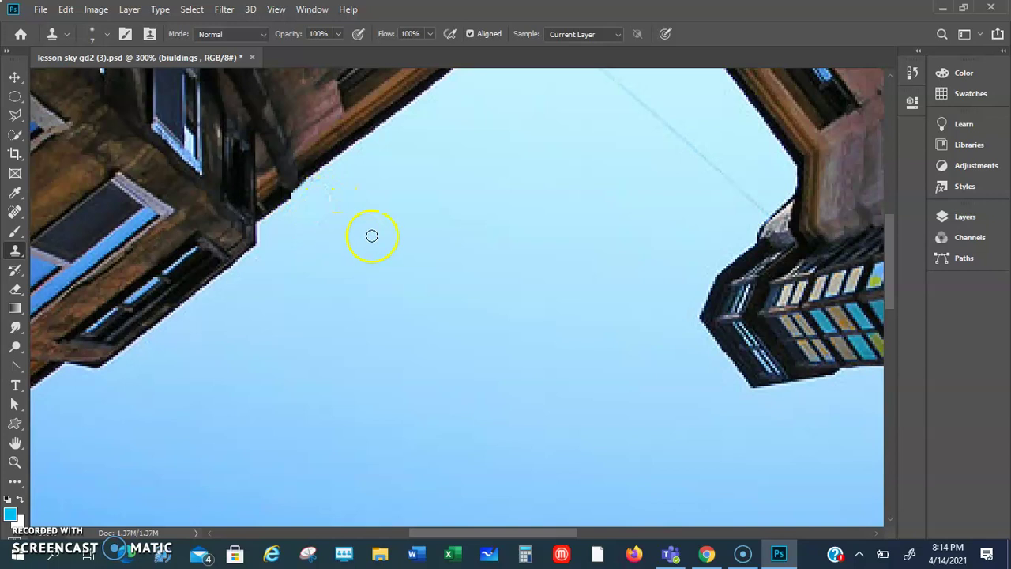
key("ctrl+0")
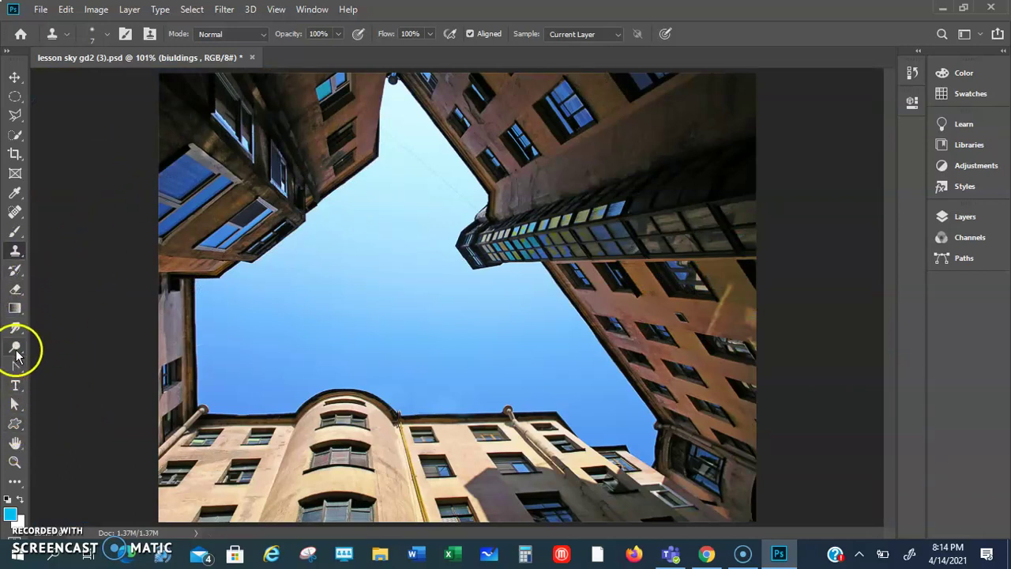
left_click(15, 444)
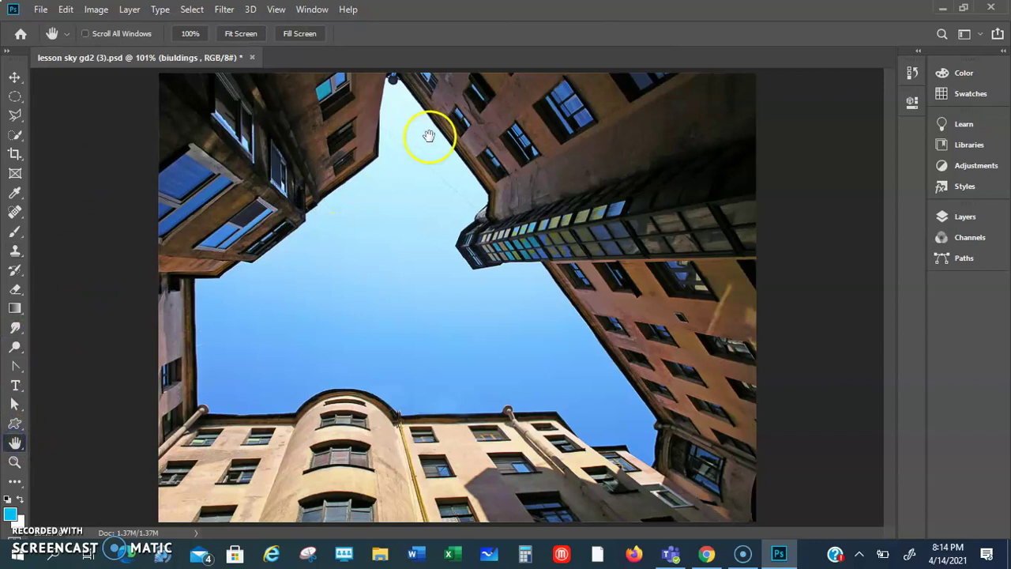
left_click(390, 84)
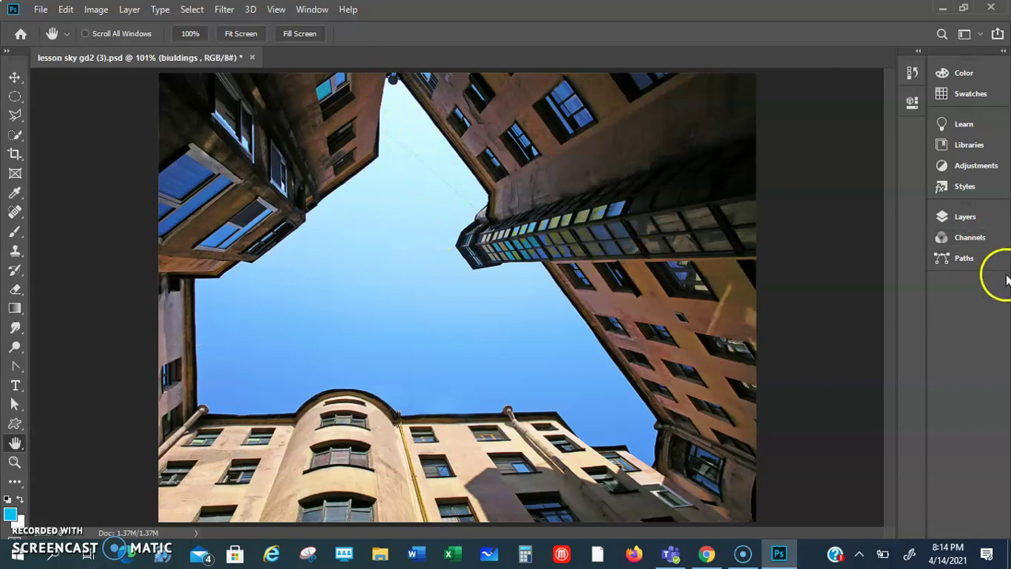
Step: Show the document's layers, and switch to the City Sky PDF in Chrome to reread instruction 3 on duplicating the buildings layer
left_click(965, 216)
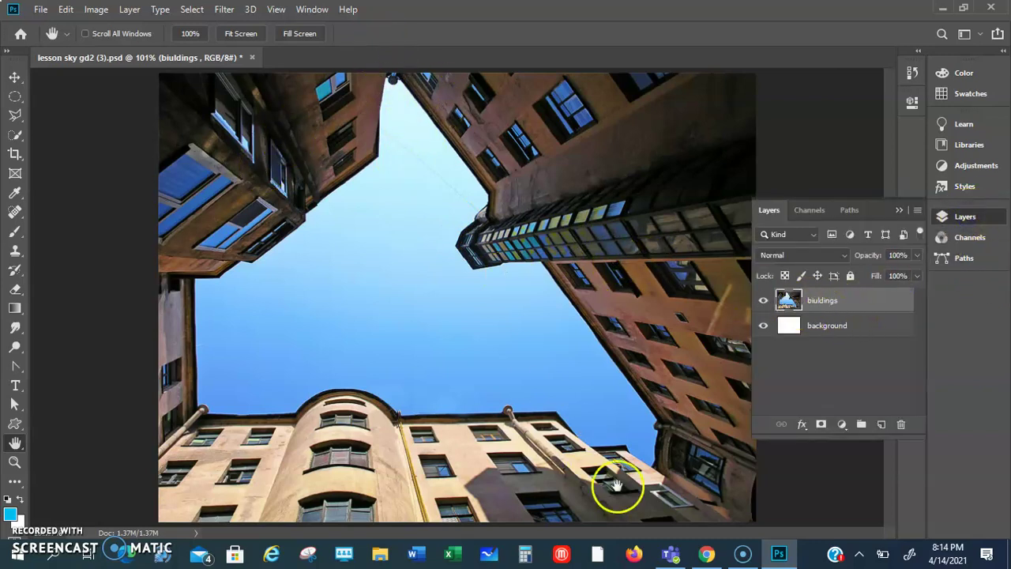
left_click(708, 556)
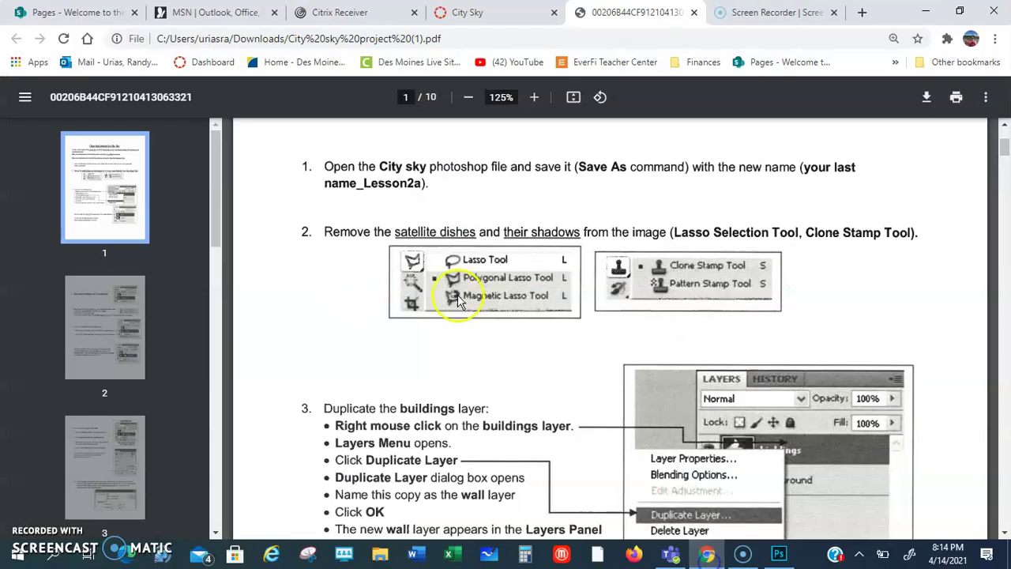
scroll(561, 316, "down", 2)
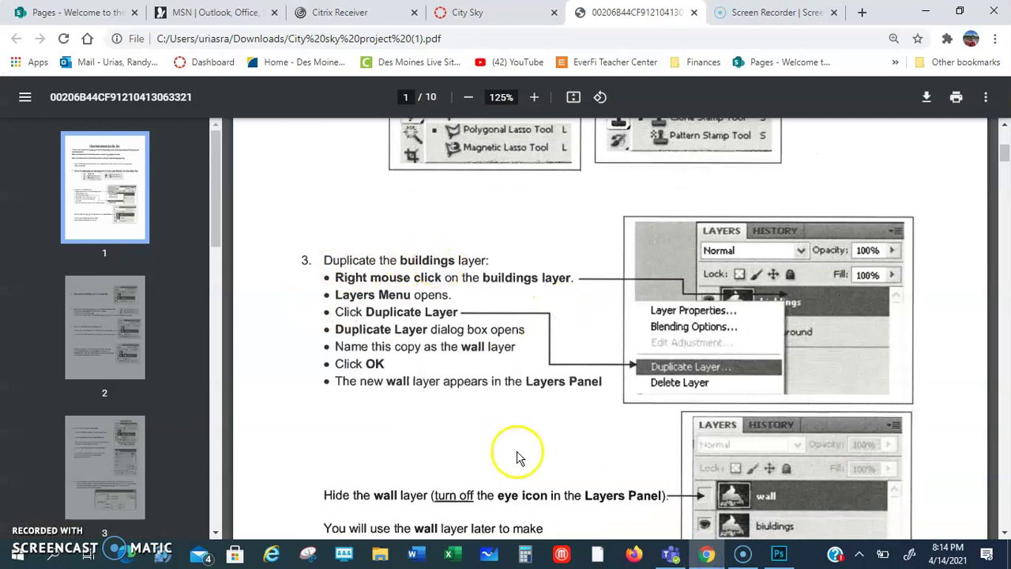
Step: Switch to Photoshop, duplicate the biuldings layer under the name Wall, and hide the Wall layer
left_click(779, 554)
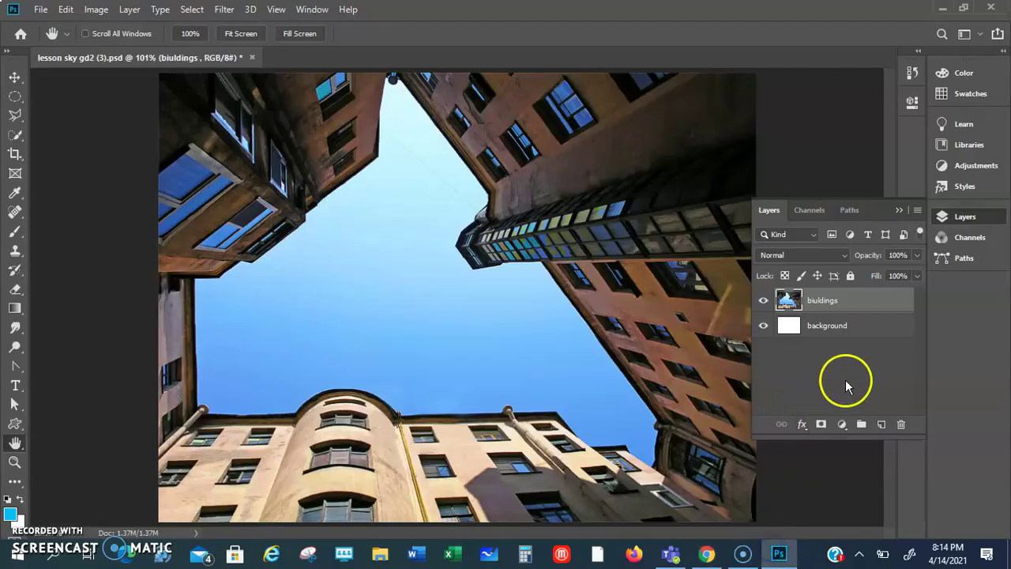
right_click(830, 300)
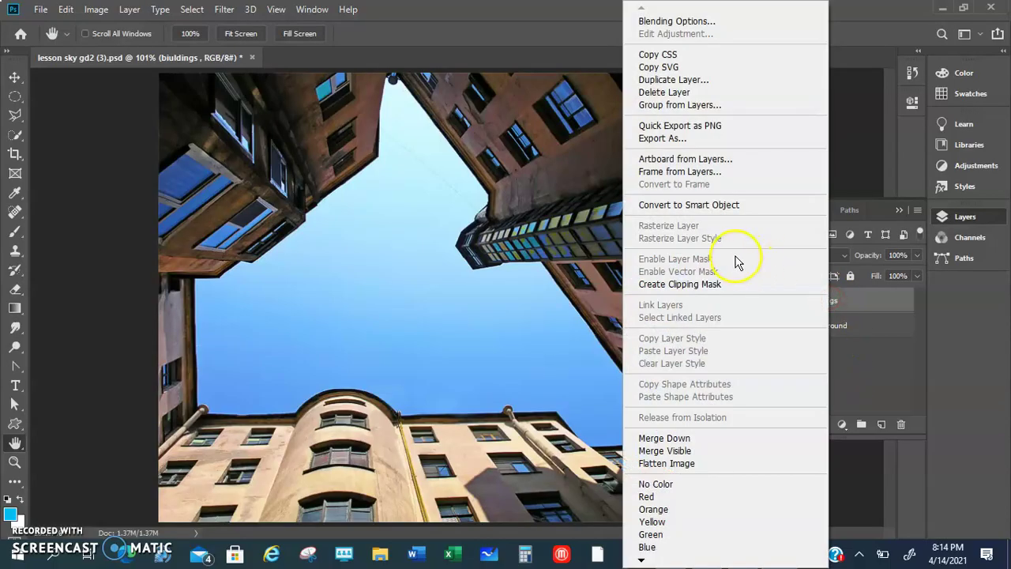
left_click(674, 79)
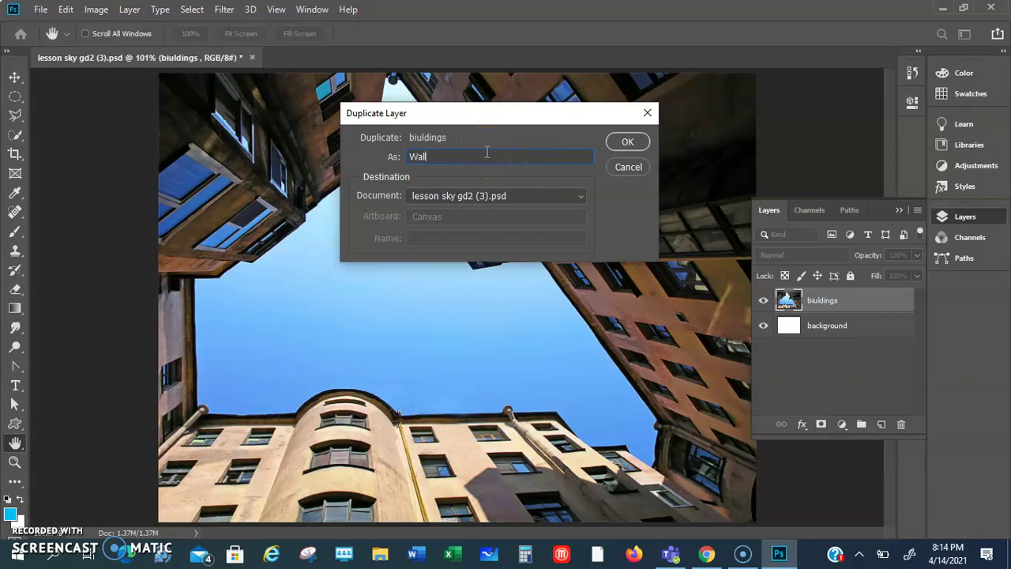
key("Return")
left_click(764, 301)
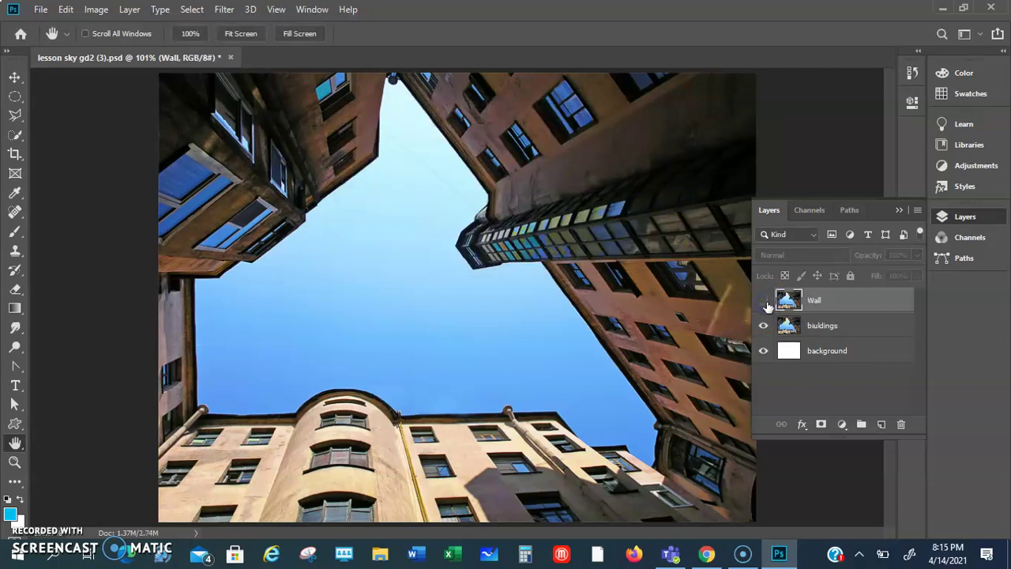
Step: Switch to the City Sky PDF in Chrome and read instructions 4 to 6 on activating the buildings layer, selecting the sky and masking
left_click(705, 551)
scroll(415, 324, "down", 3)
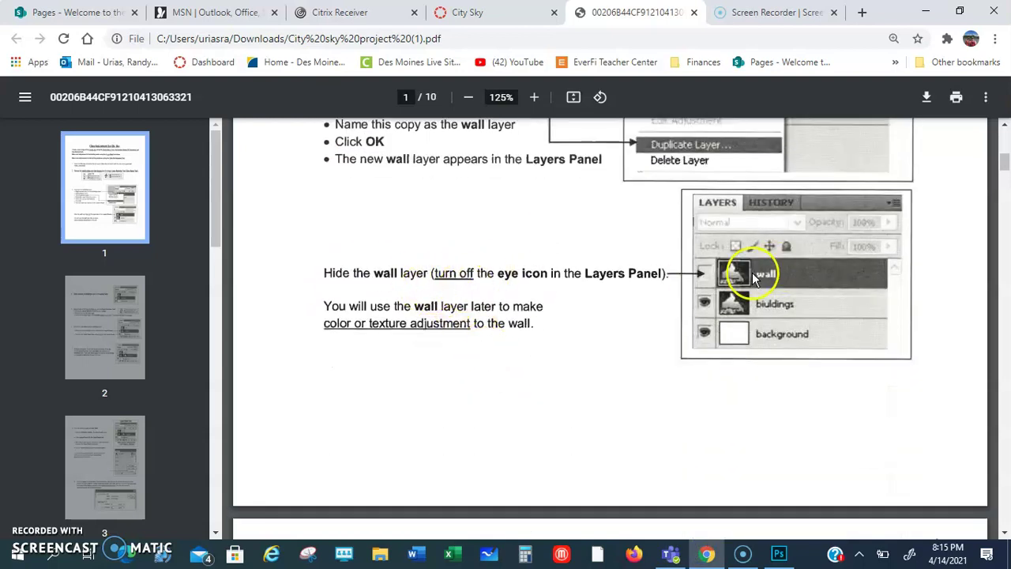
scroll(348, 322, "down", 6)
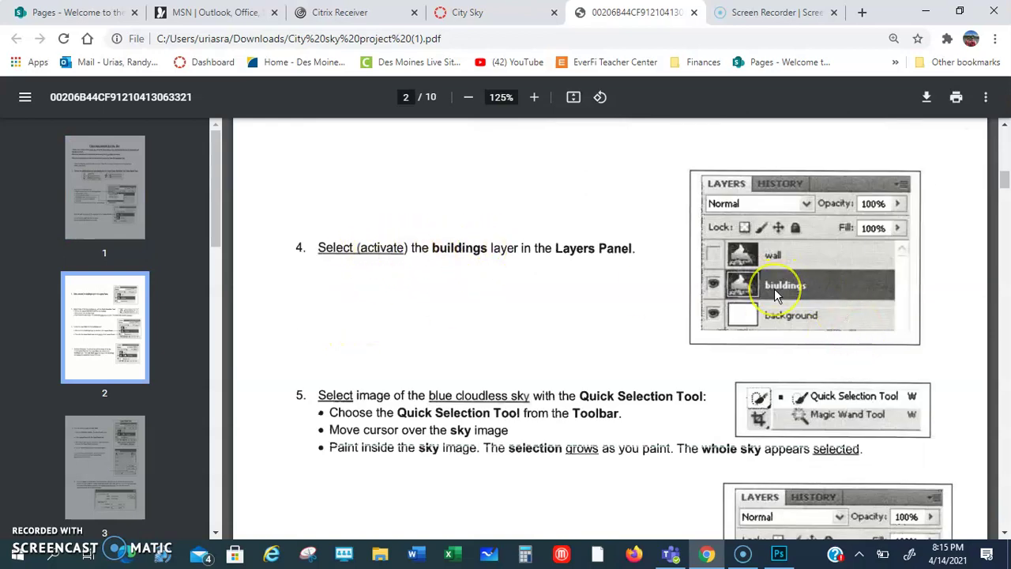
scroll(514, 361, "down", 2)
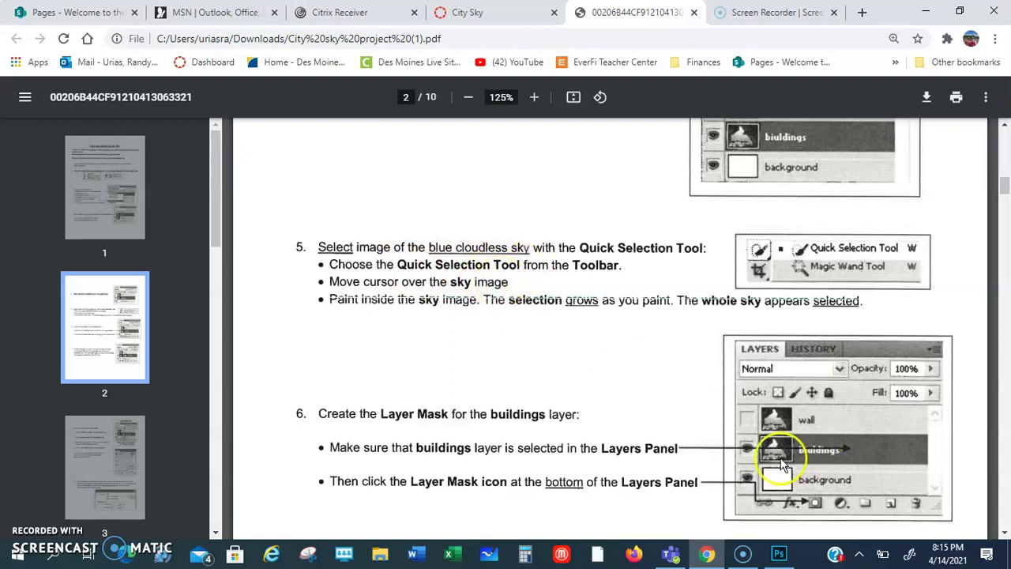
Step: Switch to Photoshop and select the whole blue sky on the biuldings layer with the Quick Selection Tool
left_click(779, 553)
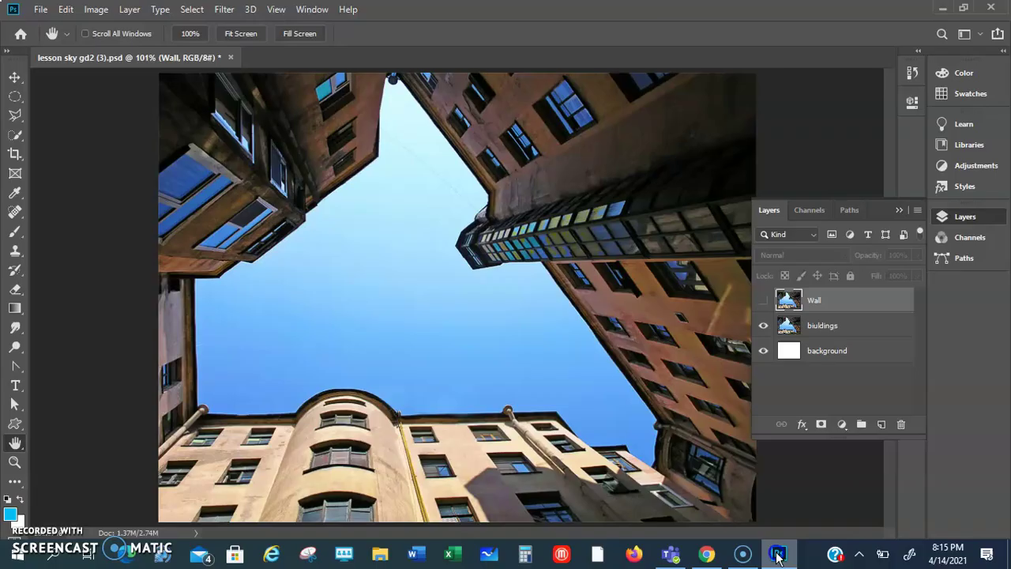
left_click(814, 327)
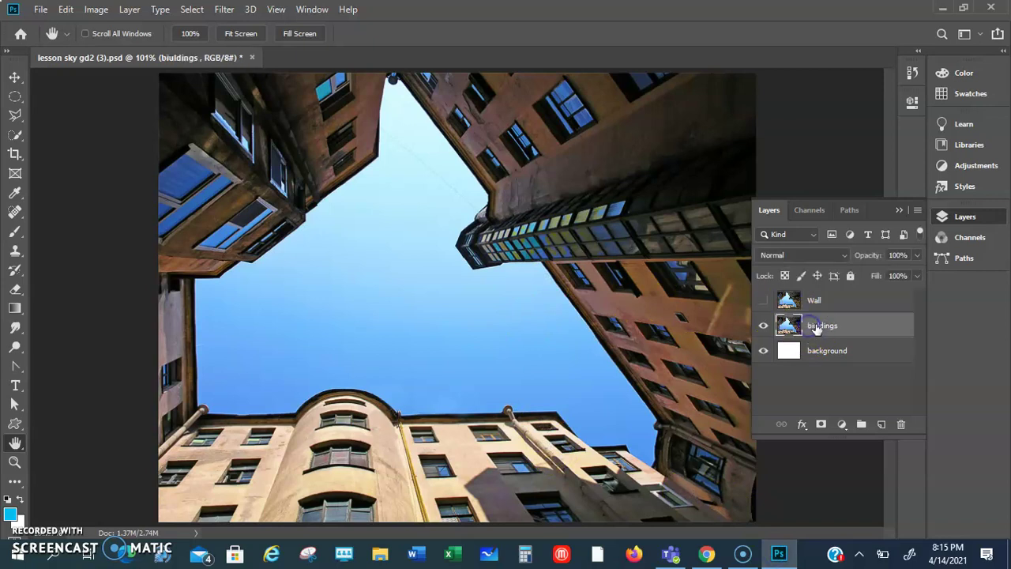
left_click(16, 136)
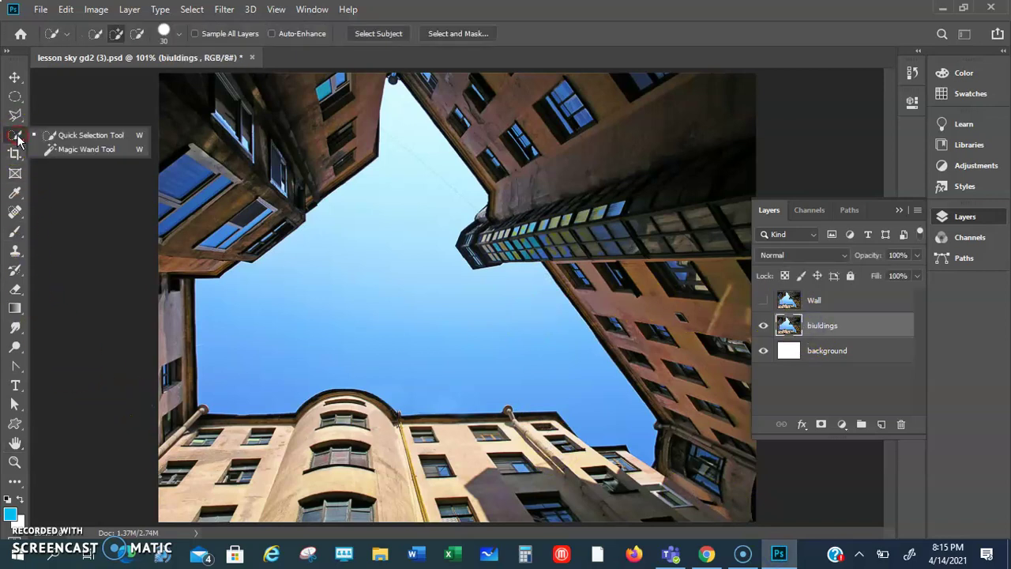
left_click(64, 138)
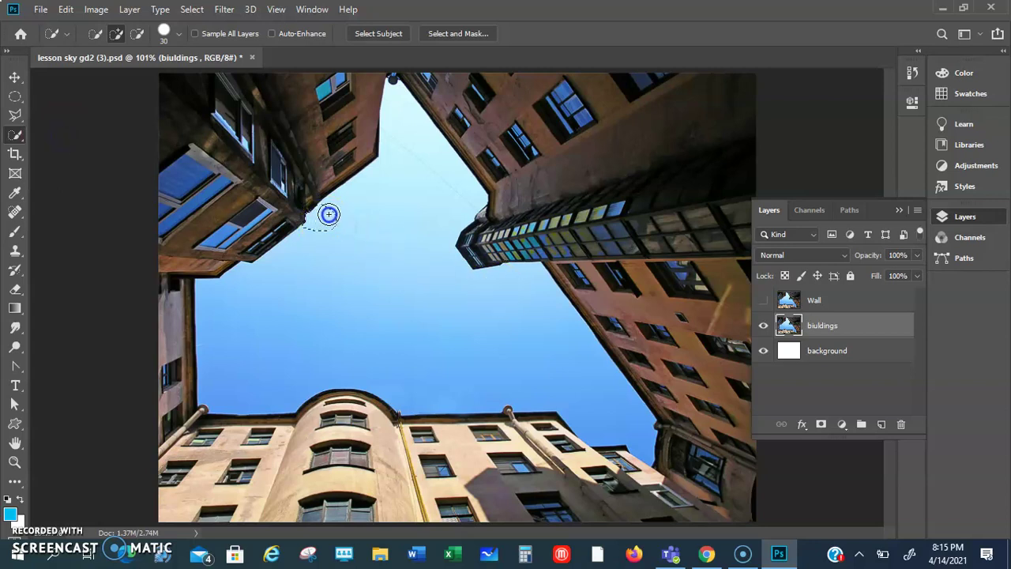
mouse_move(387, 181)
left_mouse_down()
mouse_move(416, 165)
mouse_move(433, 205)
mouse_move(441, 282)
left_mouse_up()
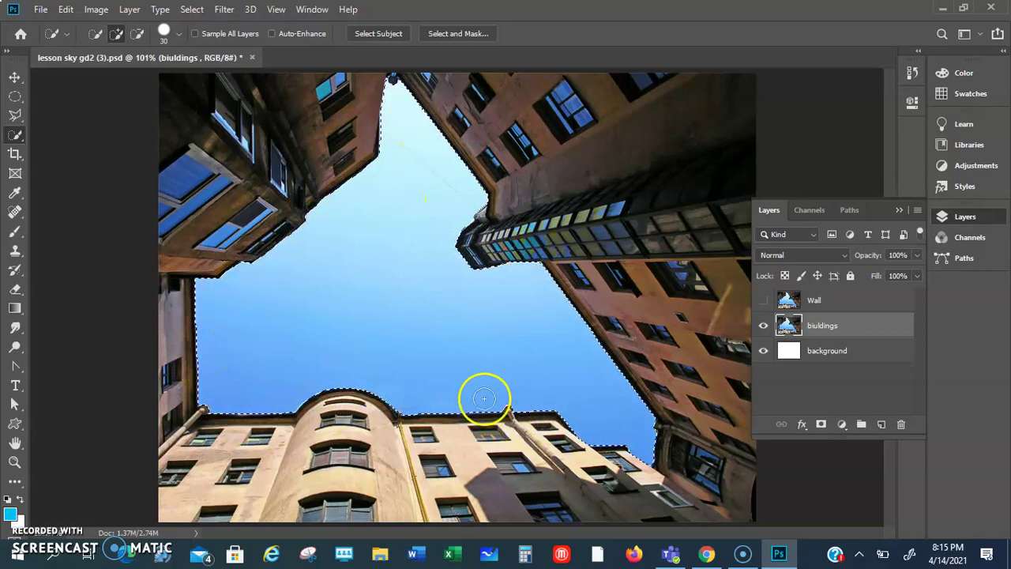
Step: Check instruction 6 in the Chrome PDF and, back in Photoshop, add a layer mask to the biuldings layer from the sky selection
left_click(707, 553)
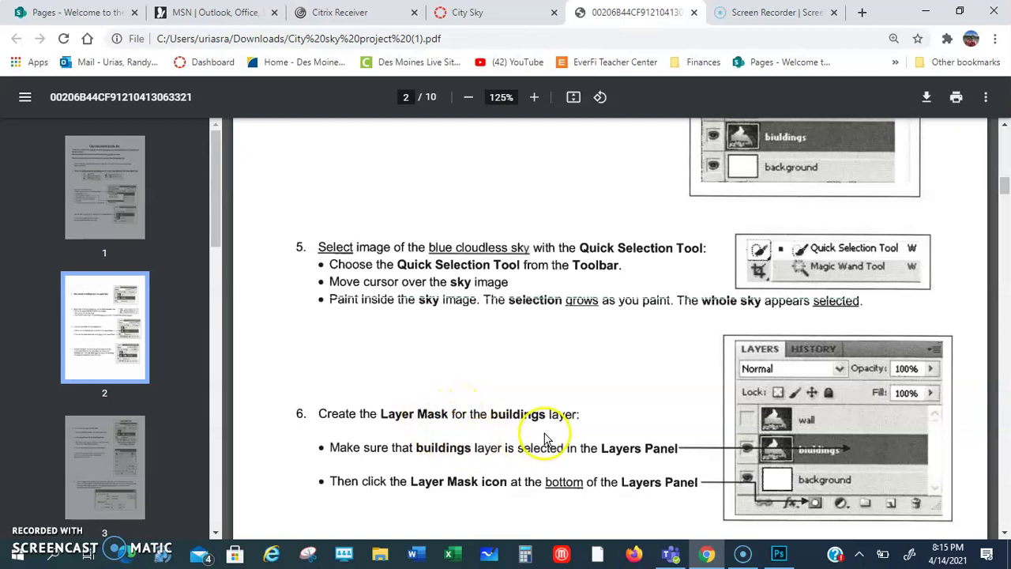
scroll(543, 439, "down", 2)
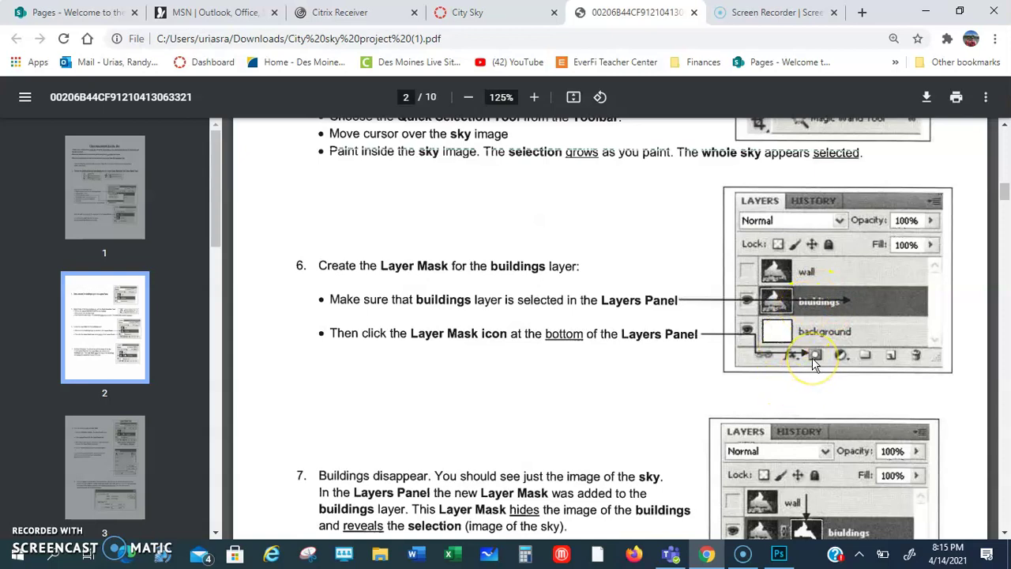
left_click(779, 553)
left_click(822, 424)
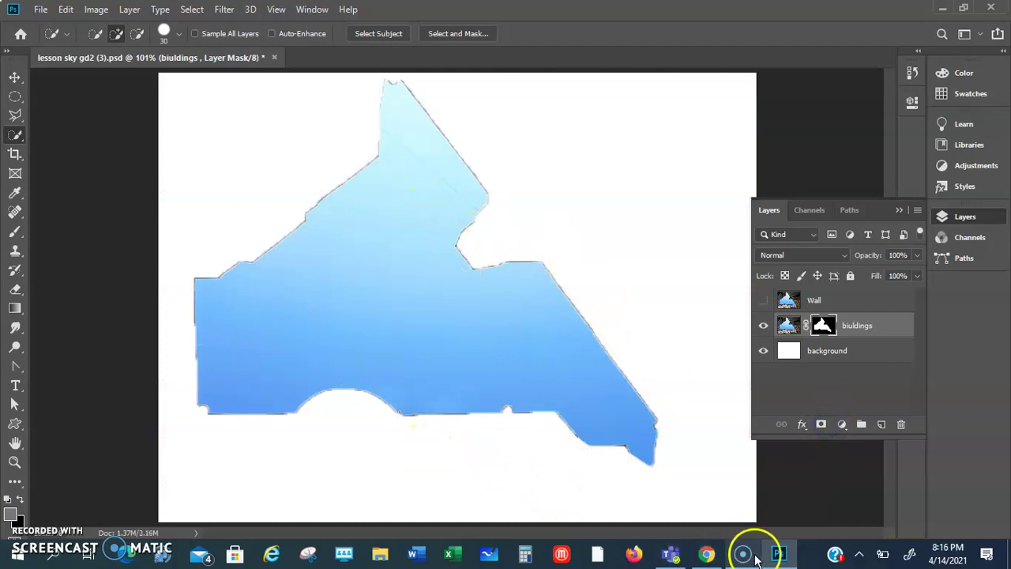
Step: Switch to the City Sky PDF in Chrome and read instructions 7 and 8 on the mask's effect and inverting it
left_click(707, 552)
scroll(490, 390, "down", 2)
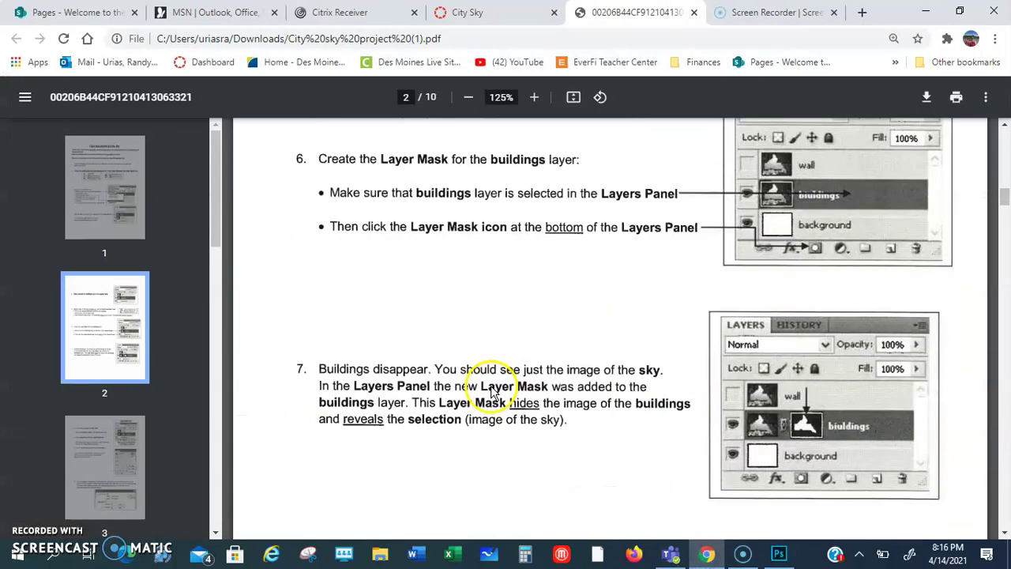
scroll(491, 390, "down", 2)
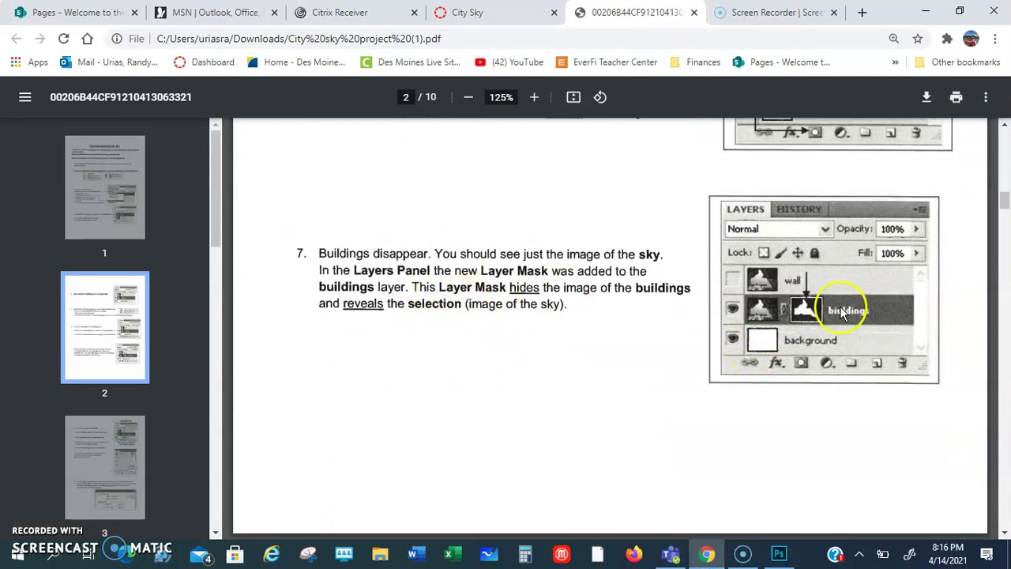
scroll(435, 415, "down", 5)
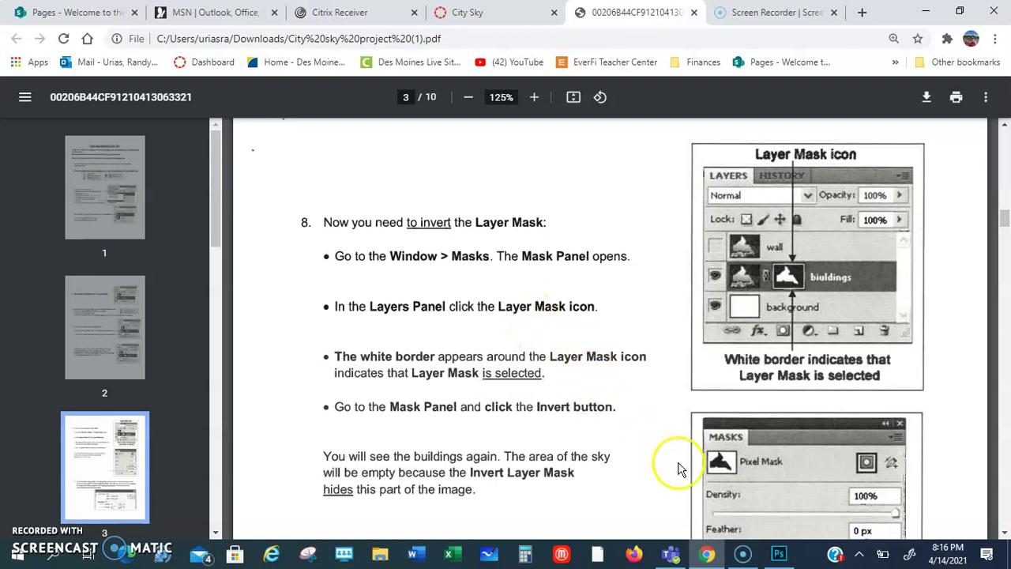
Step: Switch to Photoshop and invert the biuldings layer's mask in Select and Mask so the sky area is hidden
left_click(777, 558)
left_click(826, 327)
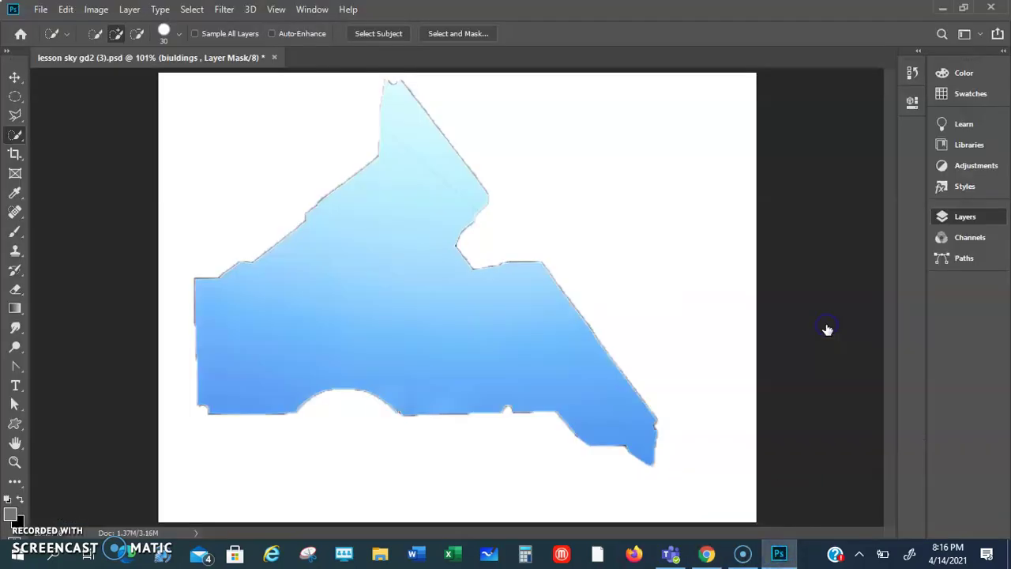
key("alt+ctrl+r")
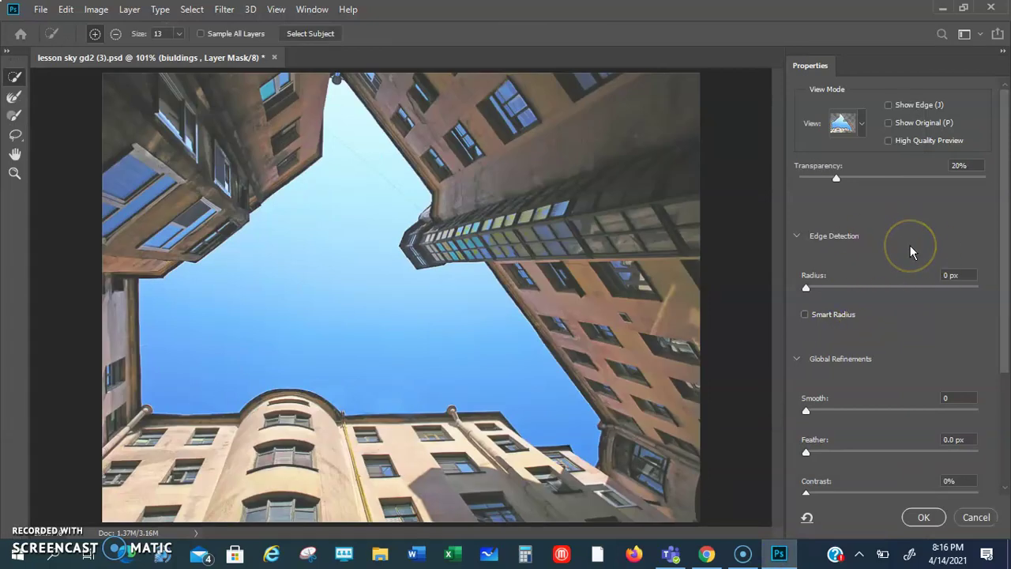
scroll(914, 361, "down", 3)
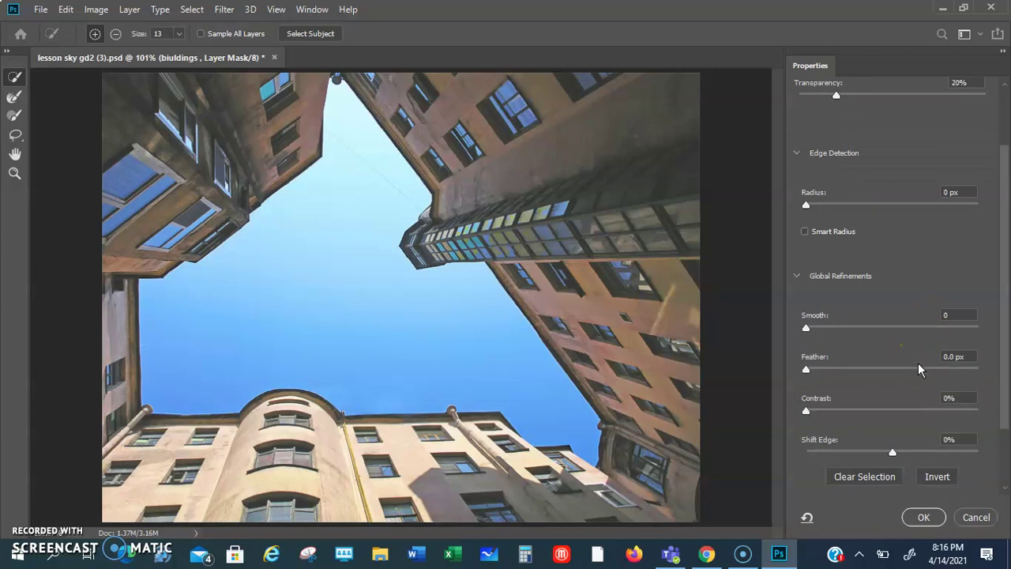
scroll(918, 363, "down", 1)
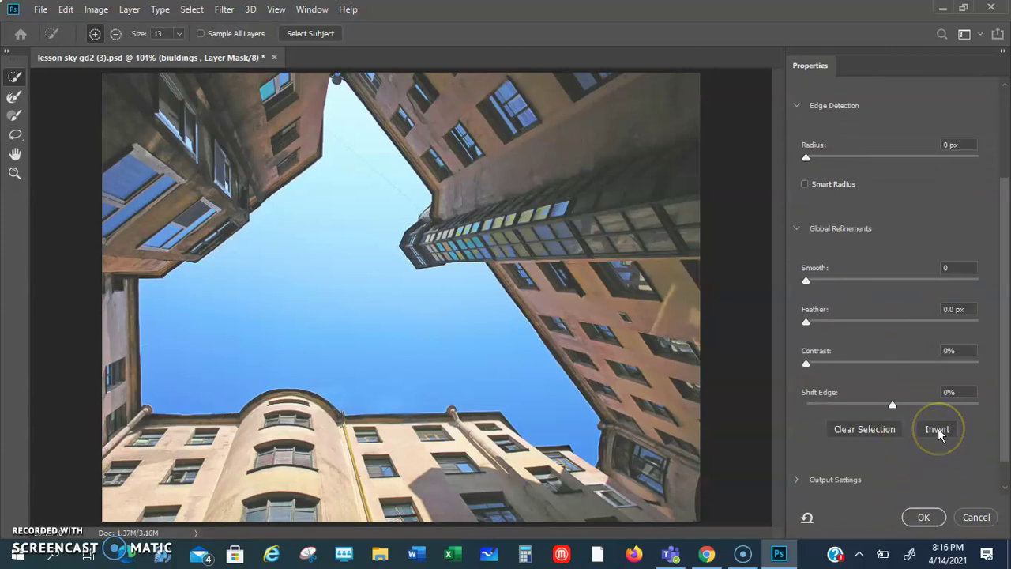
left_click(937, 431)
left_click(924, 518)
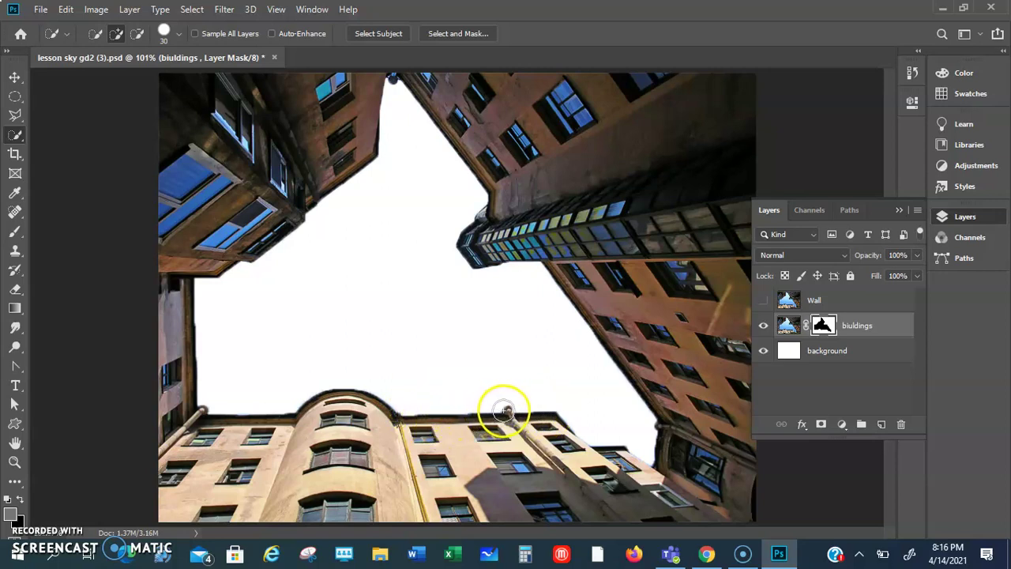
left_click(17, 121)
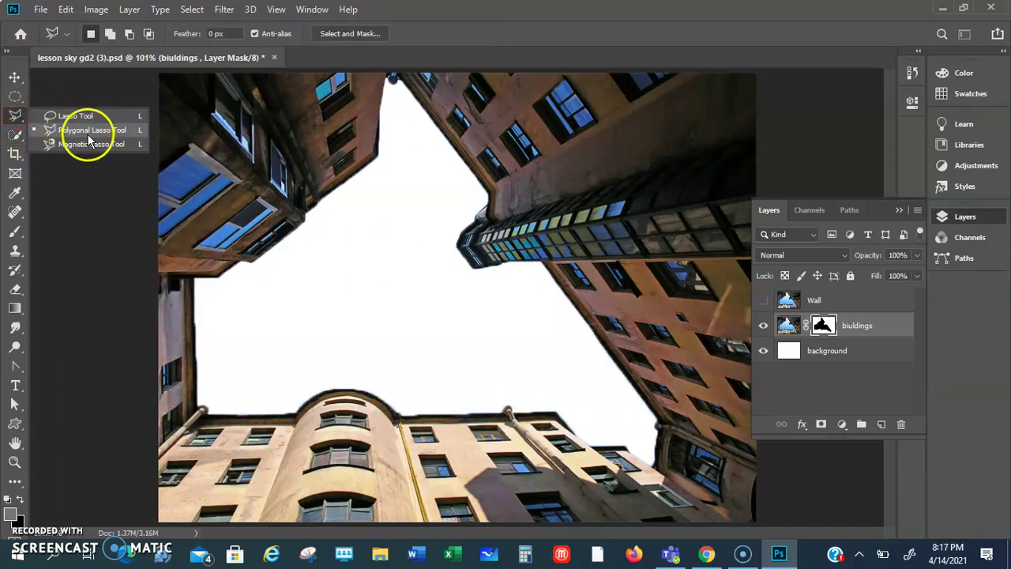
left_click(11, 118)
left_click(174, 295)
left_click(187, 331)
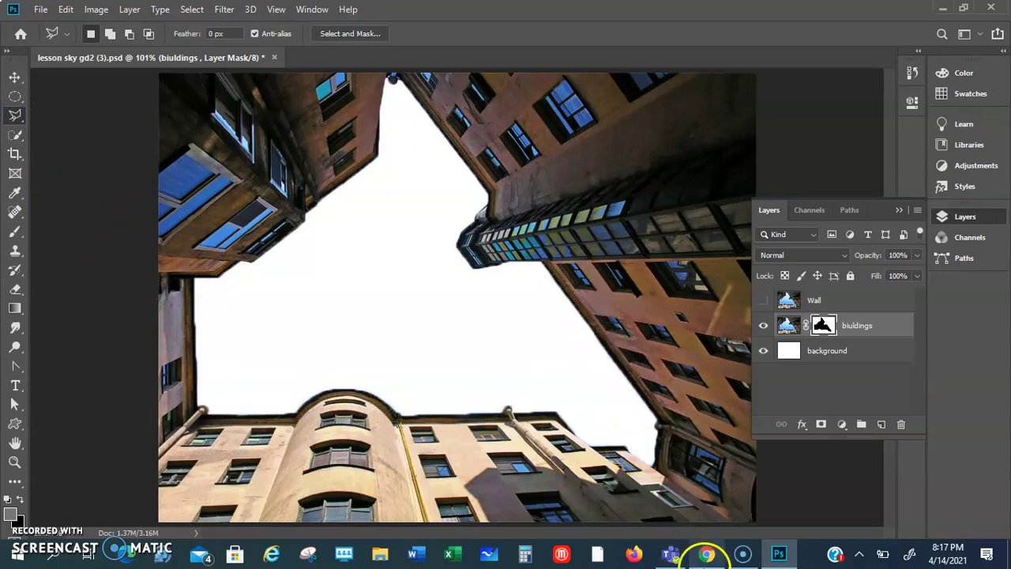
Step: Switch to the City Sky PDF in Chrome and read the end of instruction 8 and instruction 9 on enlarging the canvas
left_click(705, 553)
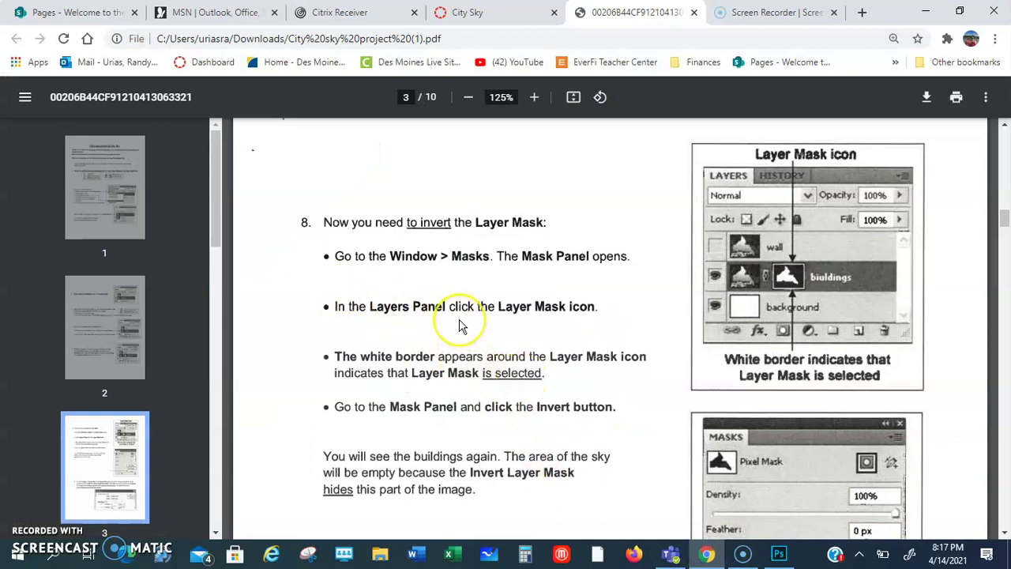
scroll(462, 327, "down", 1)
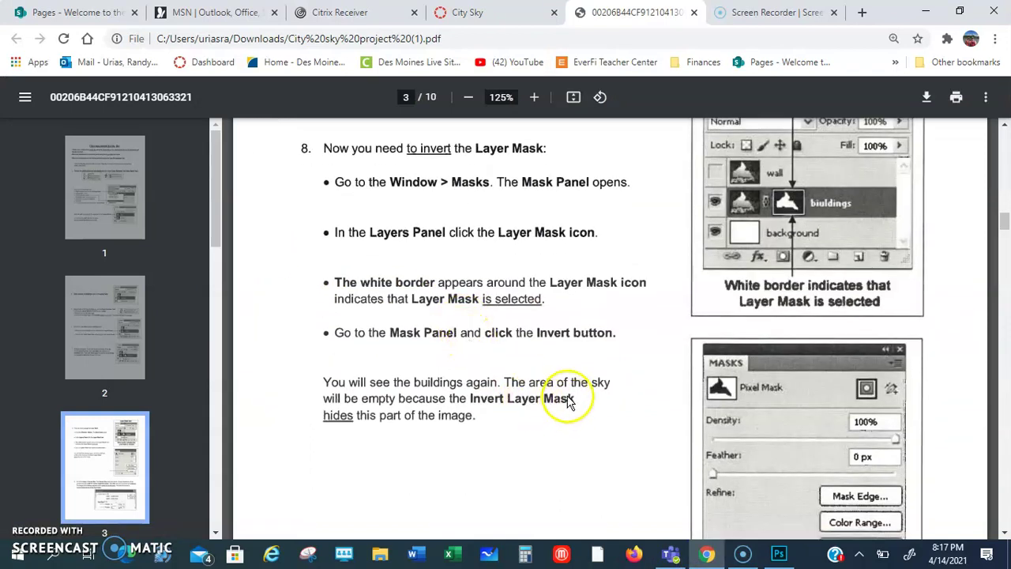
scroll(521, 403, "down", 8)
scroll(521, 402, "up", 2)
scroll(525, 399, "up", 1)
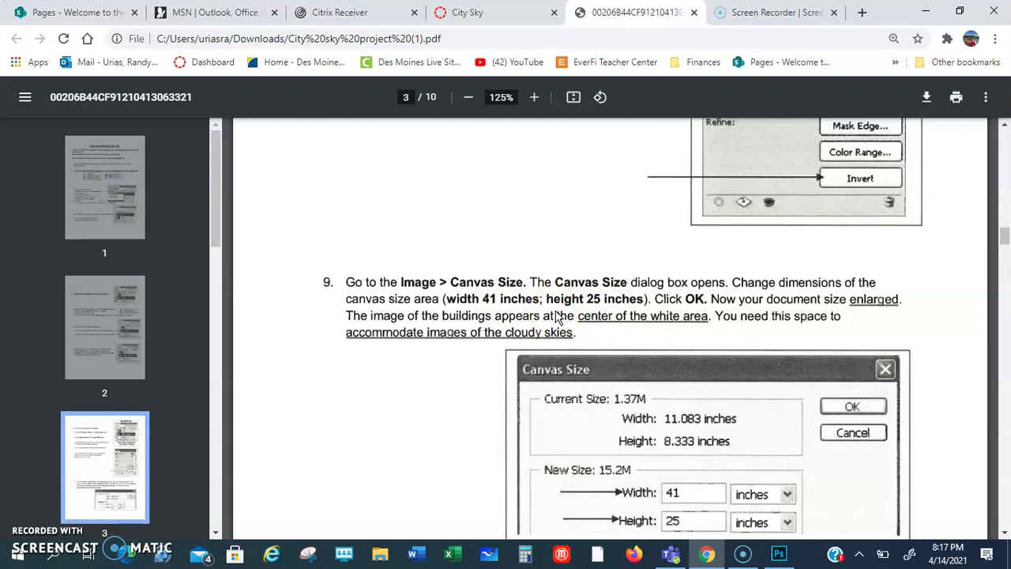
Step: Switch to Photoshop and enlarge the canvas of the lesson sky document to 41 inches wide and 25 inches high
left_click(778, 553)
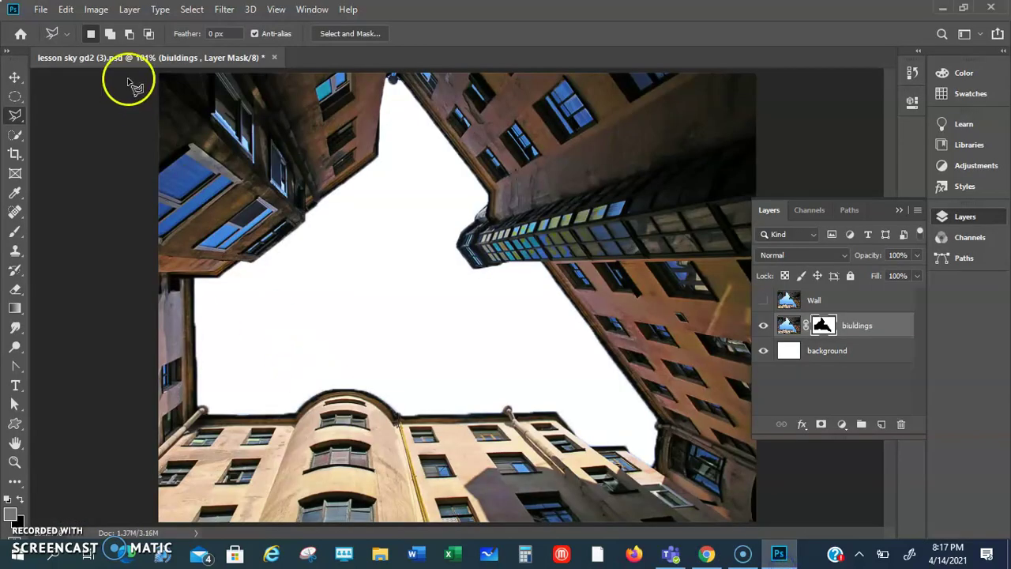
left_click(97, 9)
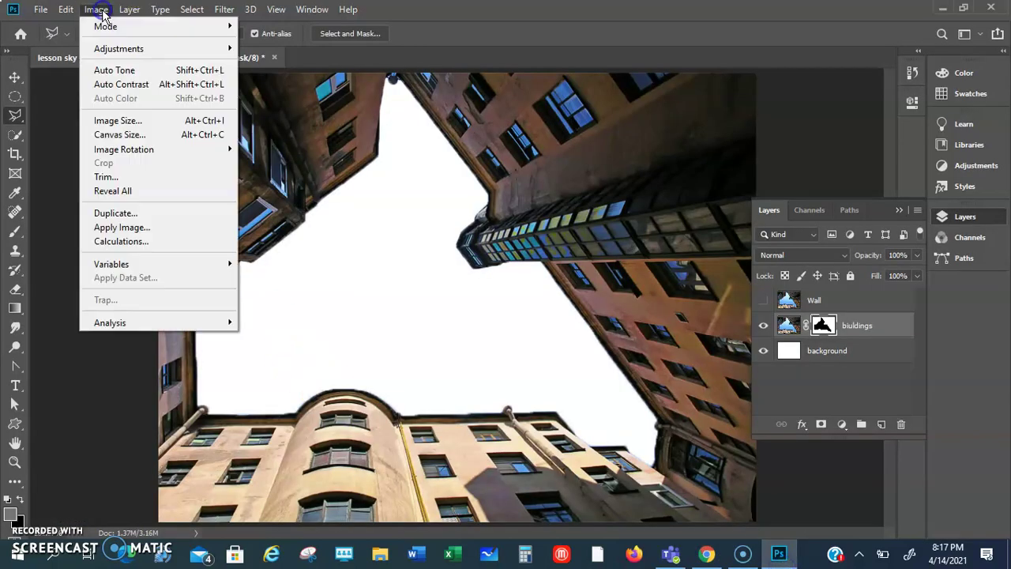
left_click(114, 135)
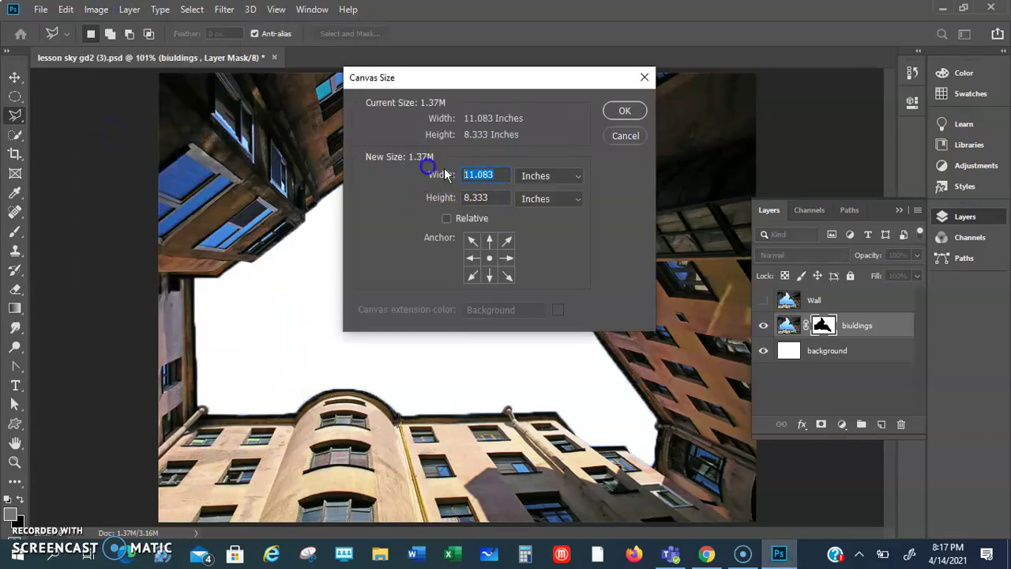
type("41")
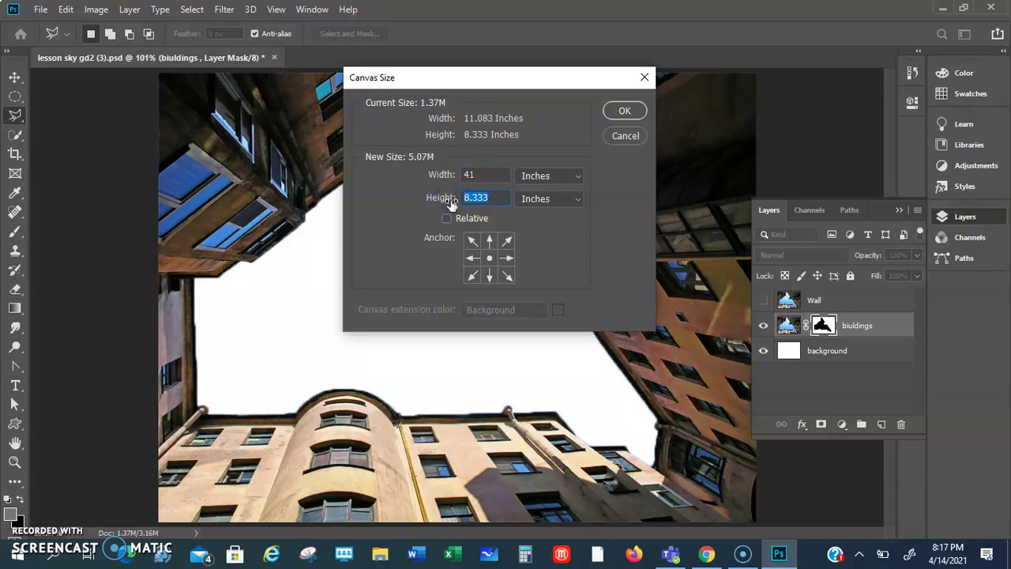
left_click(478, 197)
type("25")
left_click(624, 112)
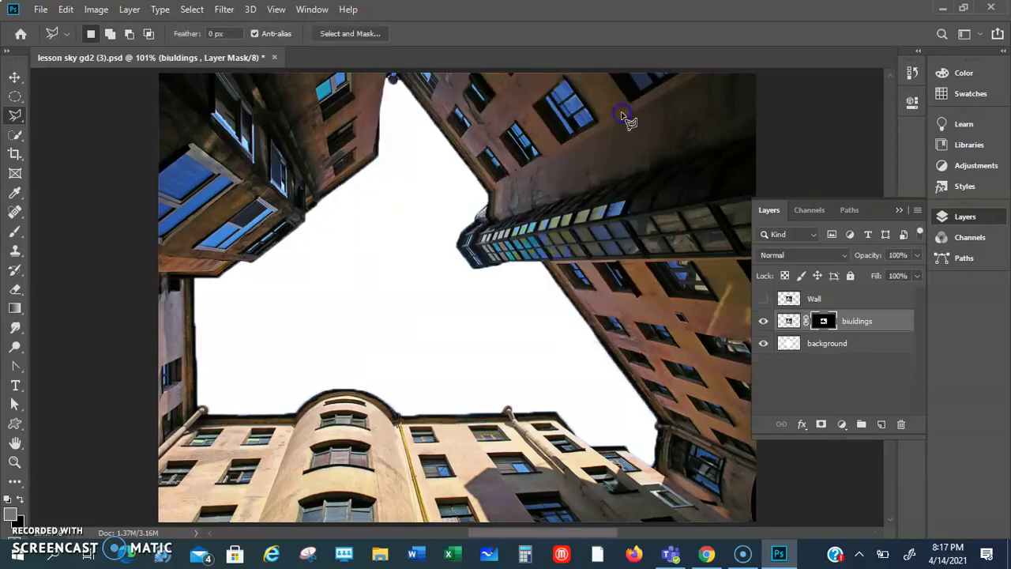
left_click(900, 210)
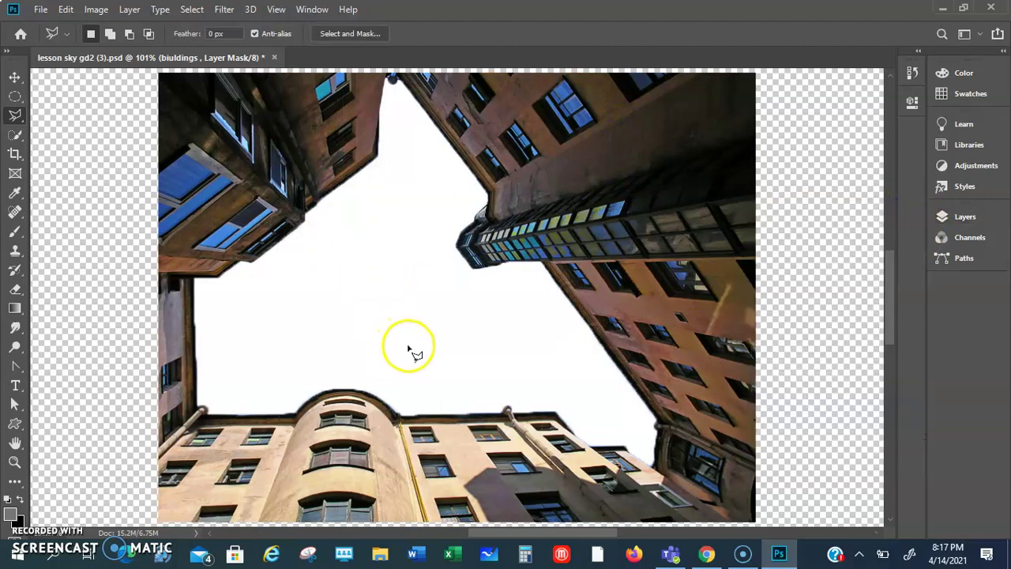
Step: Switch to the City Sky PDF in Chrome and read instruction 10 on placing the sky images around the buildings
left_click(707, 554)
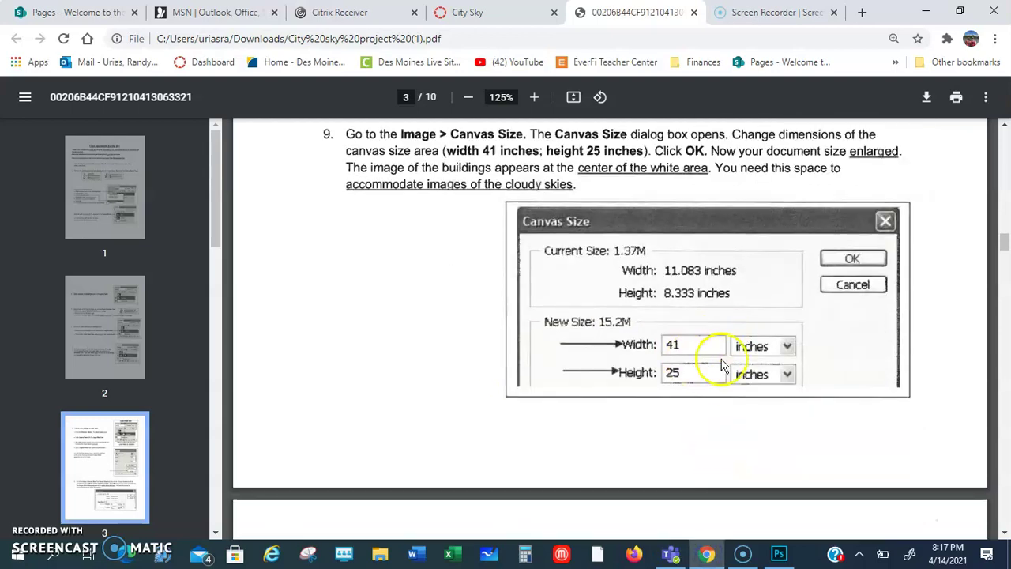
scroll(707, 328, "down", 5)
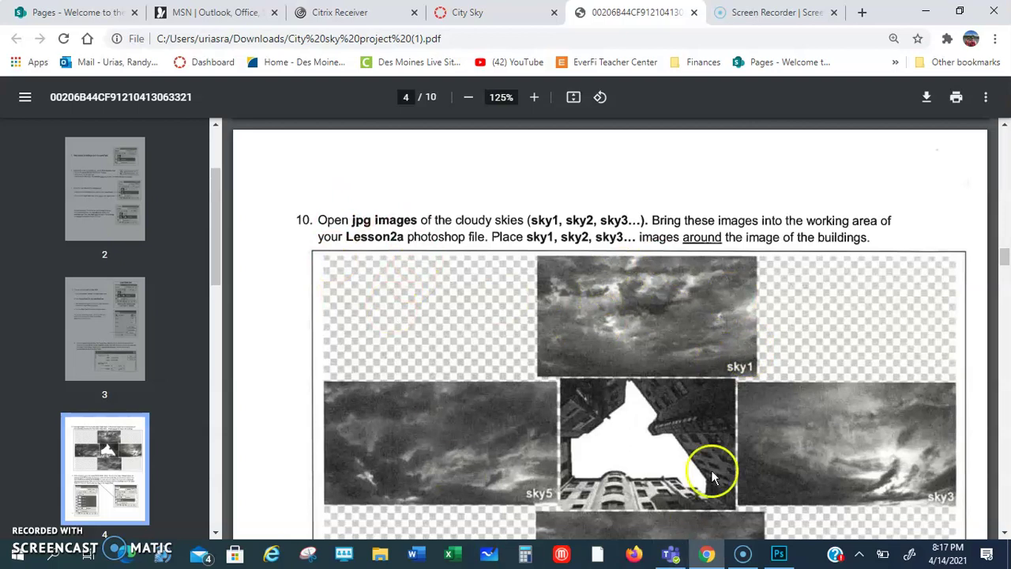
scroll(594, 440, "down", 4)
scroll(624, 414, "up", 2)
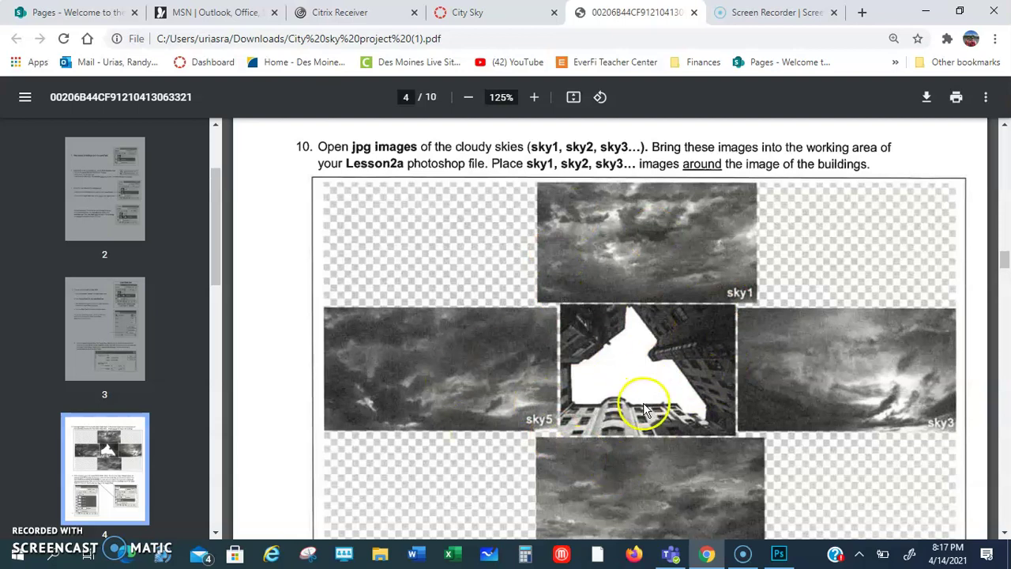
Step: Switch to Photoshop and open the sky1 image from the New folder in Pictures
left_click(777, 552)
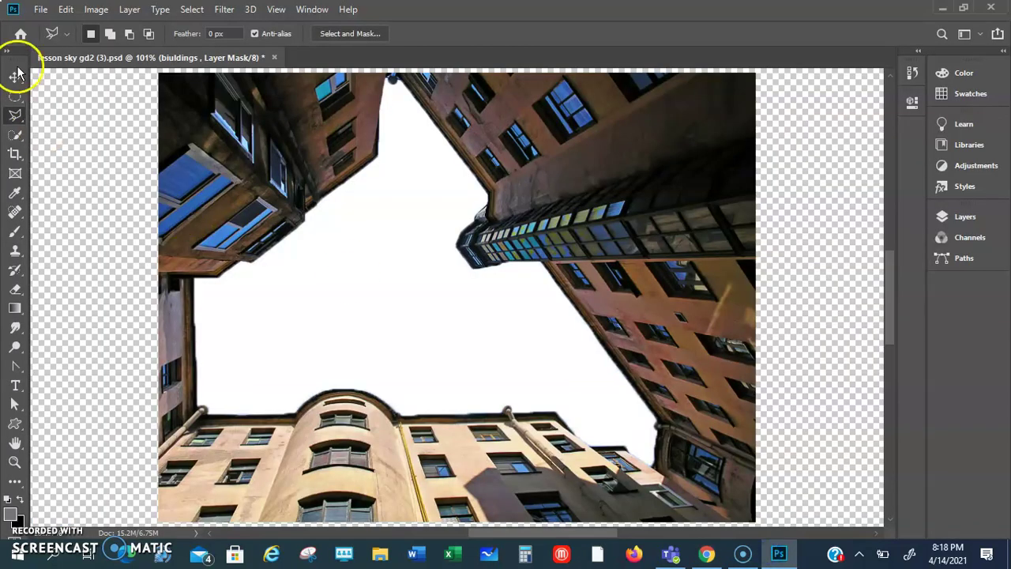
left_click(42, 14)
left_click(395, 192)
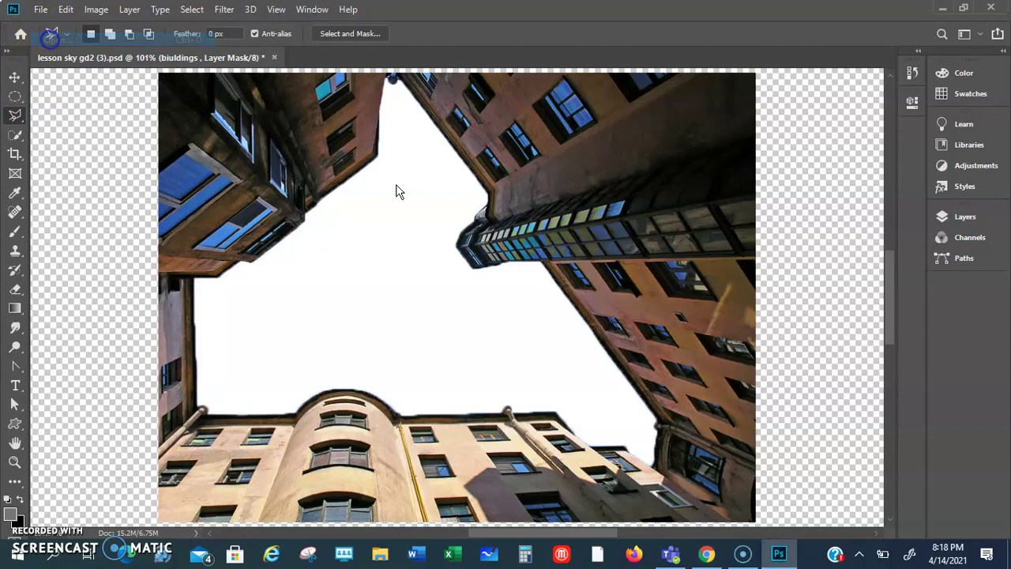
key("ctrl+o")
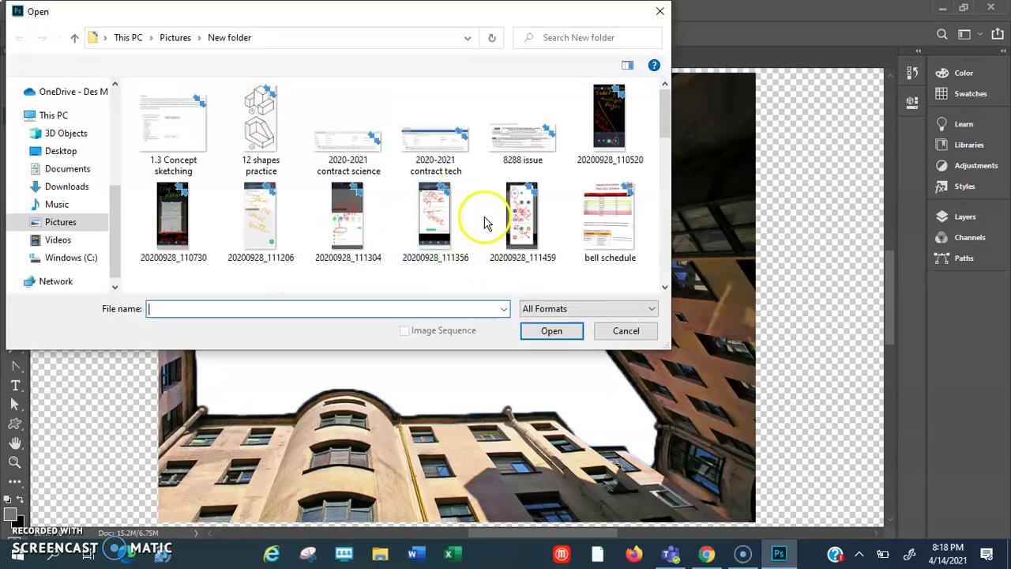
scroll(466, 225, "down", 1)
scroll(478, 222, "down", 5)
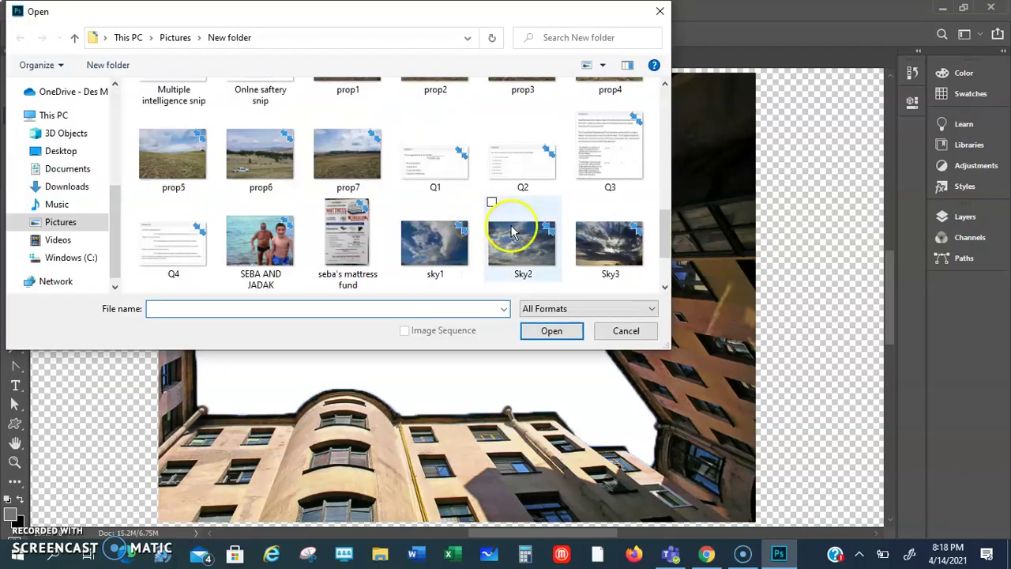
double_click(440, 251)
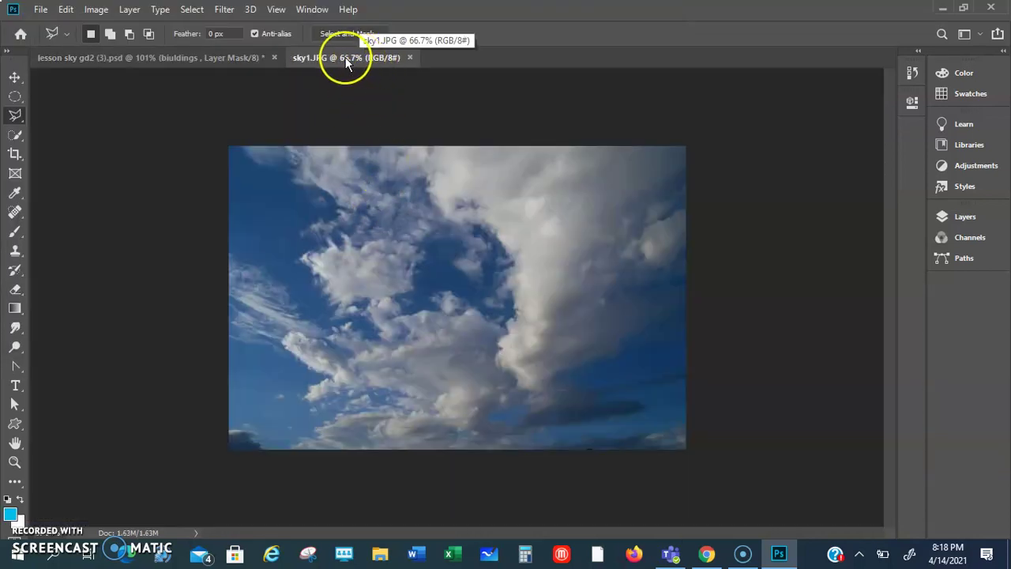
Step: Open the Sky2 image from the same New folder in Pictures
left_click(44, 9)
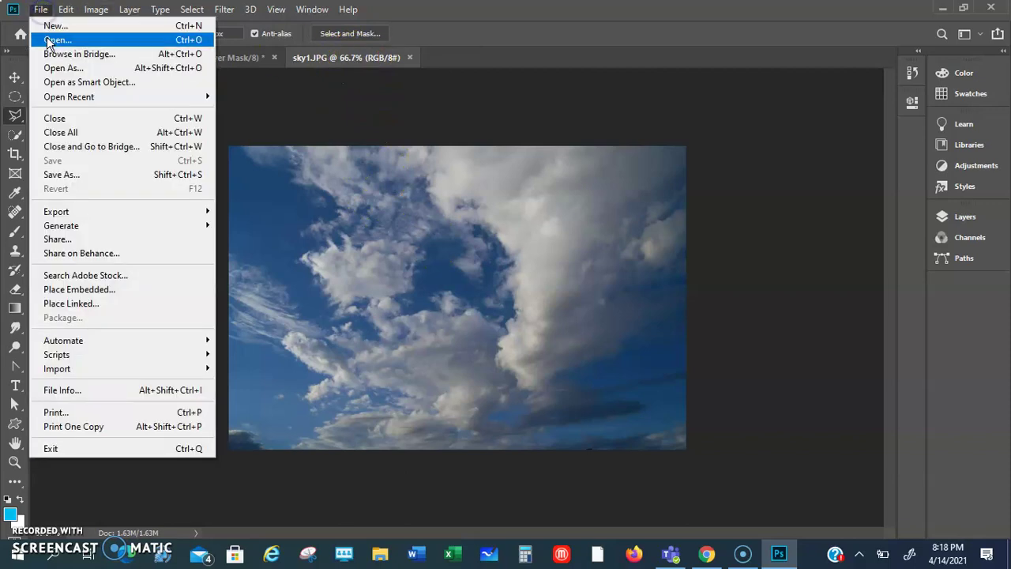
left_click(48, 38)
scroll(474, 268, "down", 5)
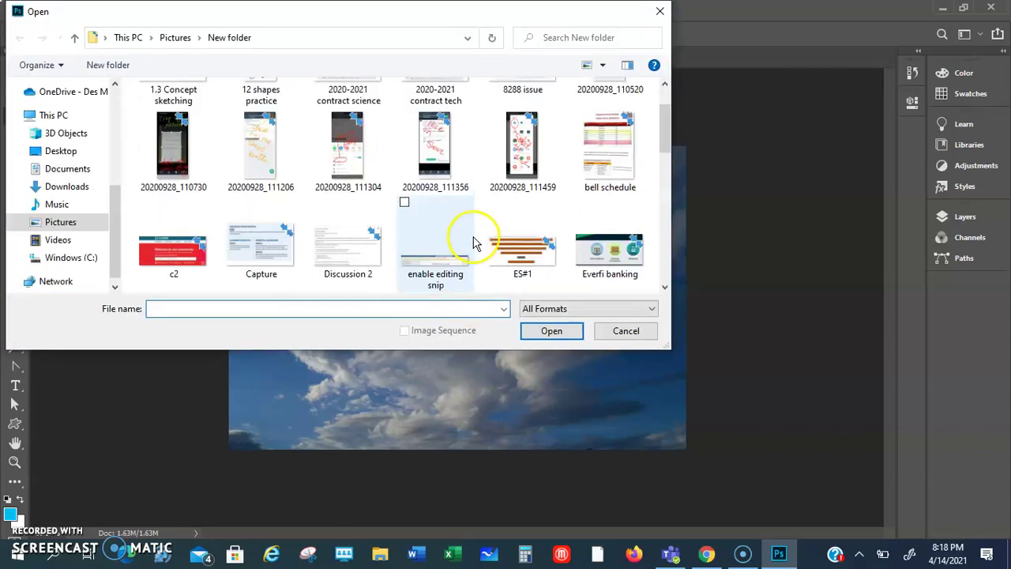
scroll(474, 242, "down", 3)
double_click(526, 150)
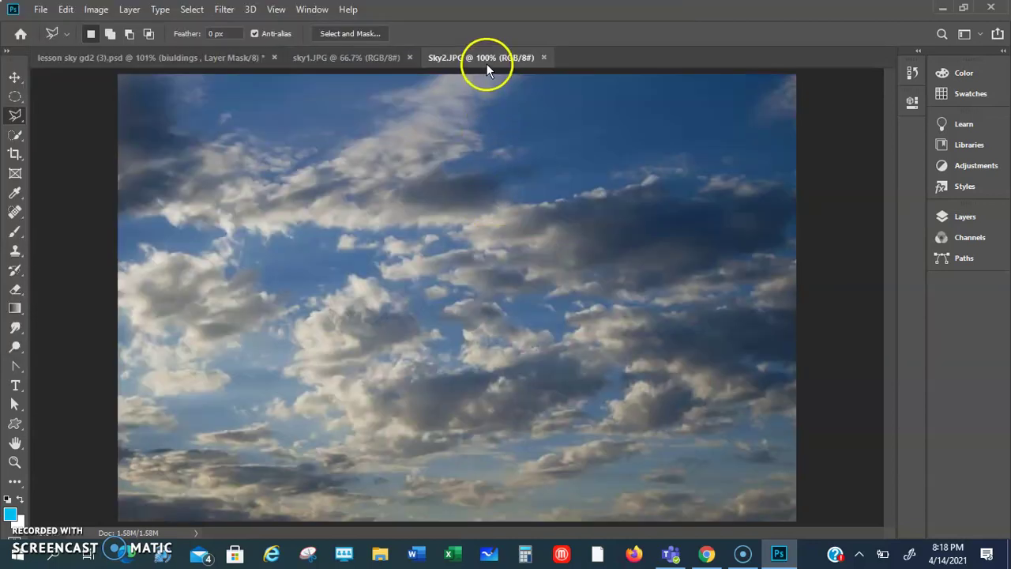
Step: Open the Sky3 image from the same New folder in Pictures
left_click(41, 9)
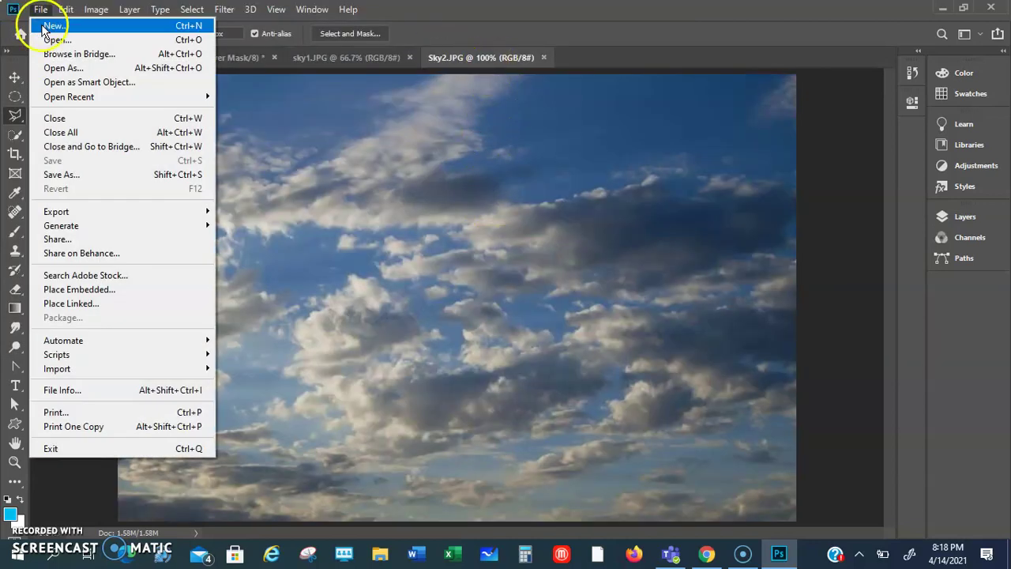
left_click(66, 39)
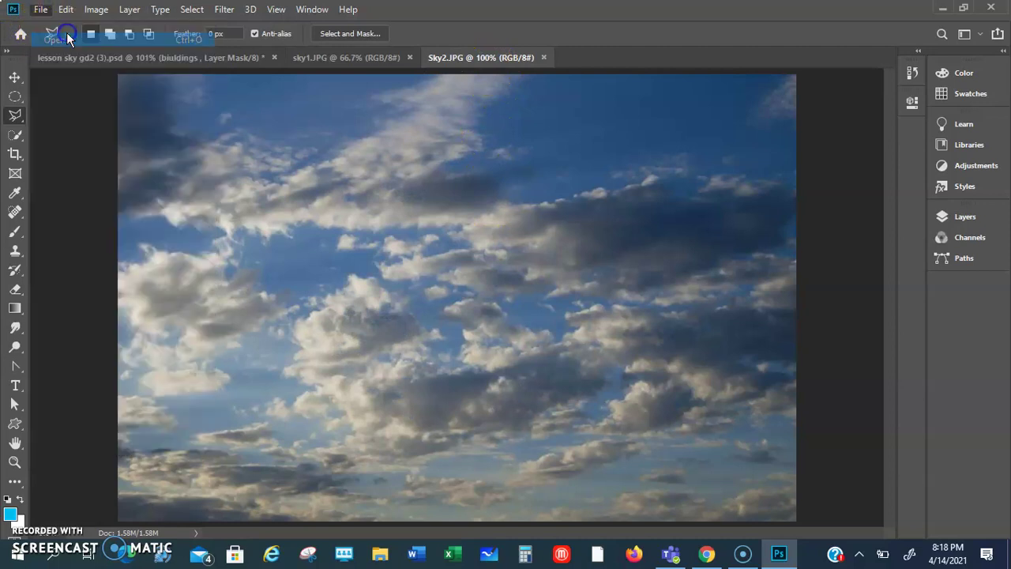
scroll(423, 243, "down", 3)
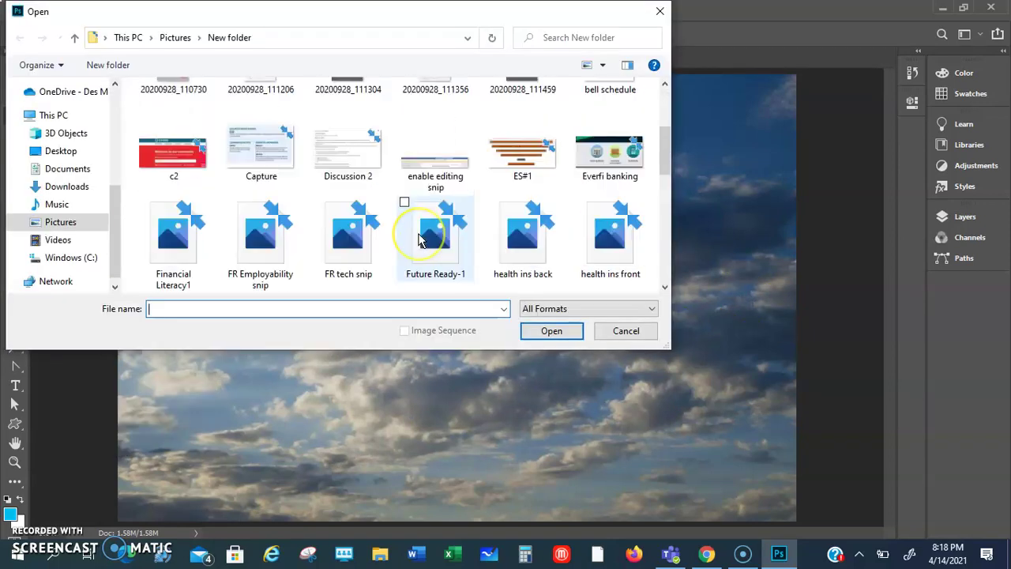
scroll(419, 237, "down", 5)
double_click(603, 138)
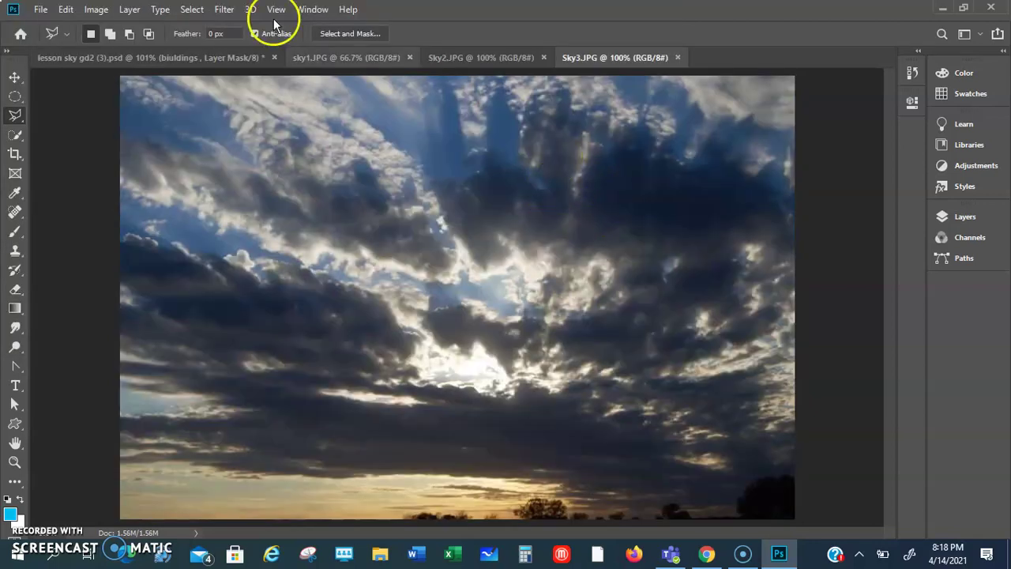
Step: Open the sky4 image from the same New folder in Pictures
left_click(40, 10)
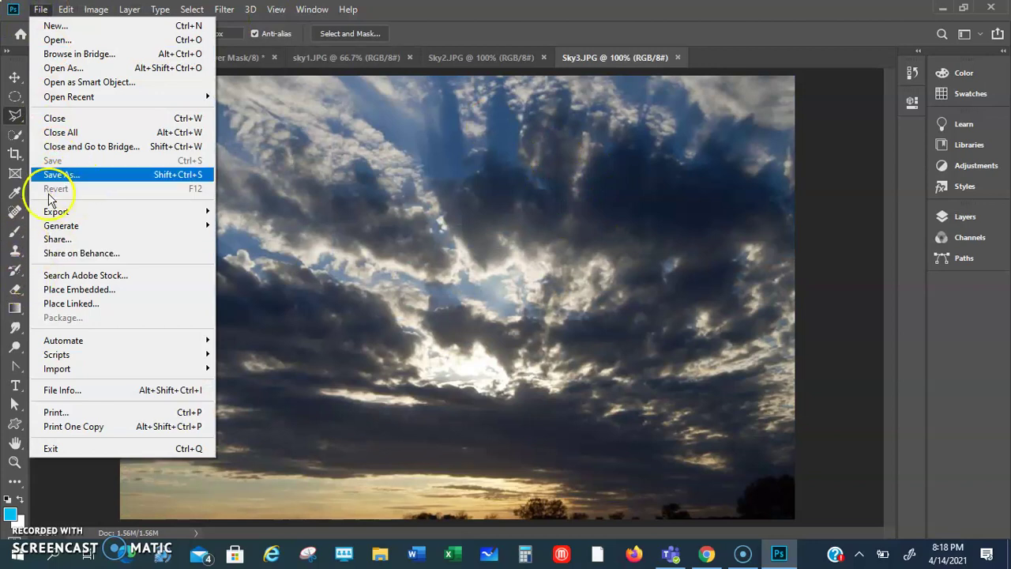
left_click(68, 40)
scroll(255, 217, "down", 15)
double_click(170, 233)
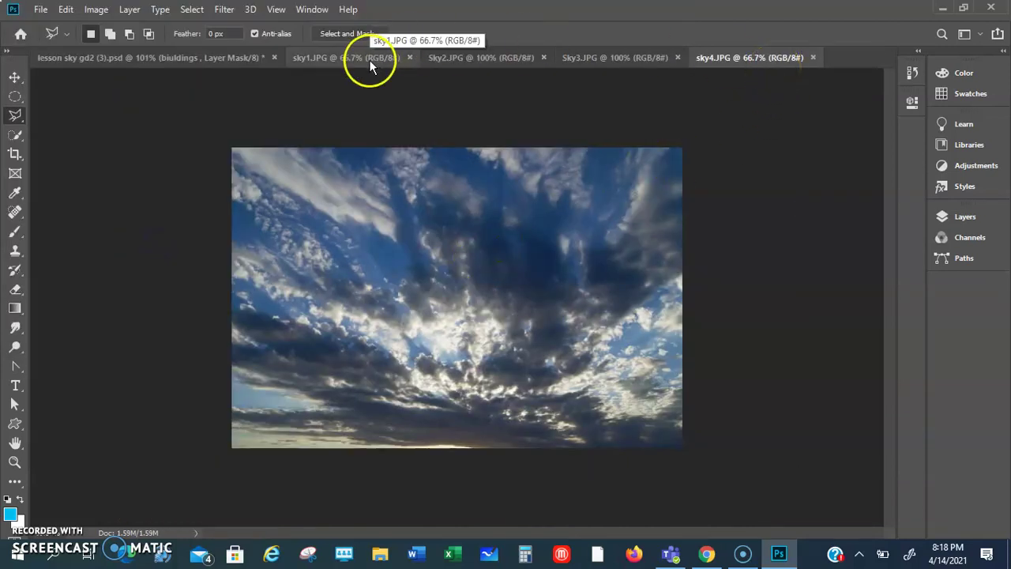
left_click_drag(338, 59, 578, 191)
left_click(551, 163)
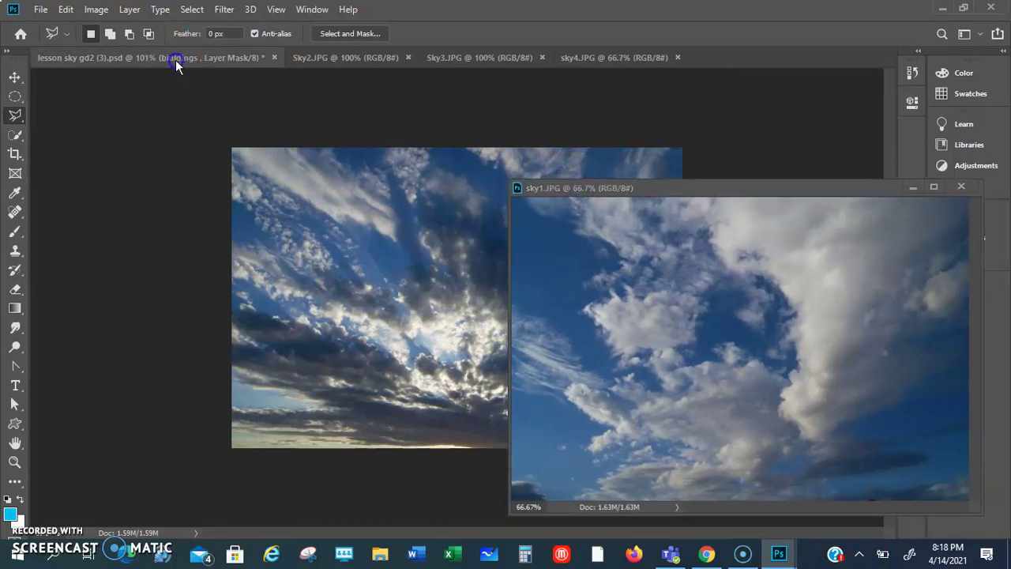
left_click(176, 59)
left_click_drag(728, 191, 835, 136)
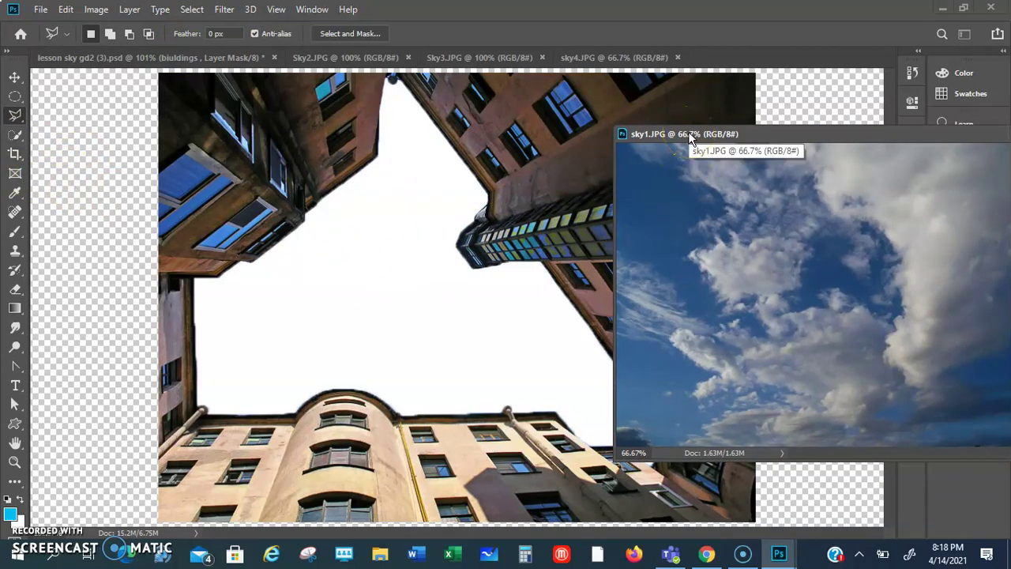
key("ctrl+minus")
left_click_drag(667, 133, 648, 63)
Step: Copy the sky1 image into the lesson sky document with the Move tool, place it at the canvas's upper-left corner, and close sky1
left_click(87, 55)
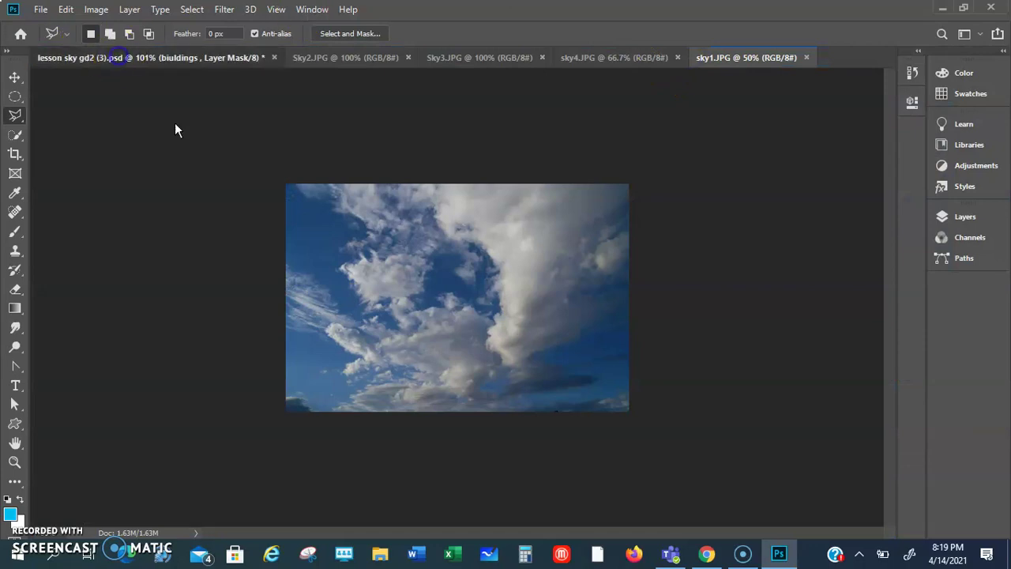
key("ctrl+minus")
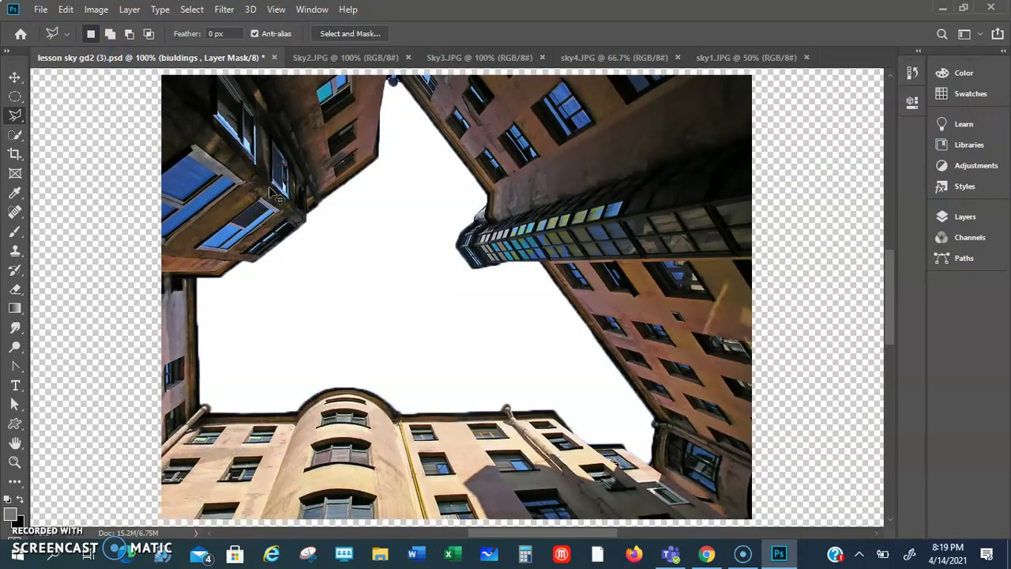
key("ctrl+minus")
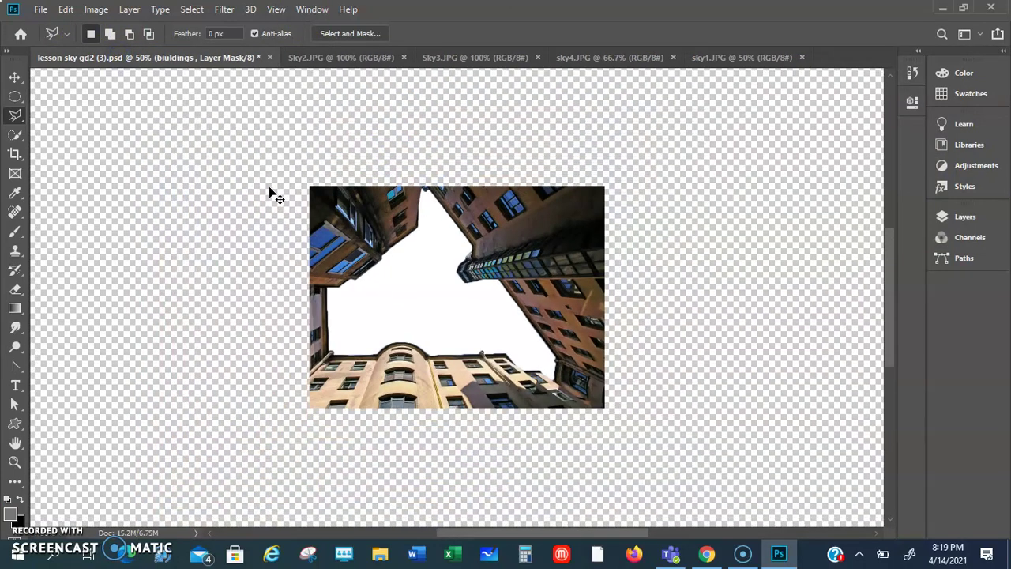
key("ctrl+minus")
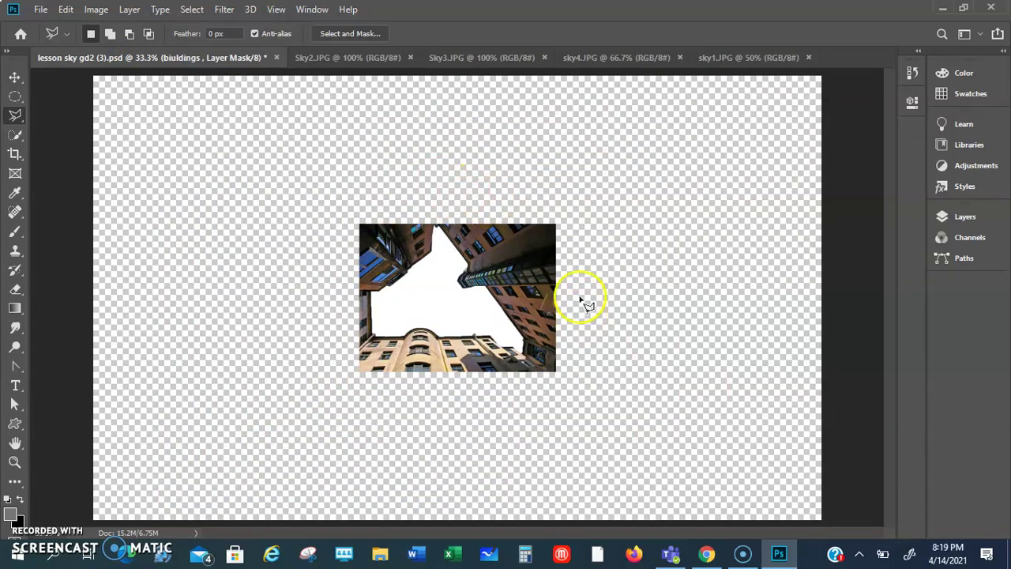
left_click_drag(734, 61, 767, 194)
left_click(16, 81)
left_click_drag(902, 384, 423, 197)
left_click_drag(222, 154, 192, 165)
left_click_drag(814, 184, 515, 147)
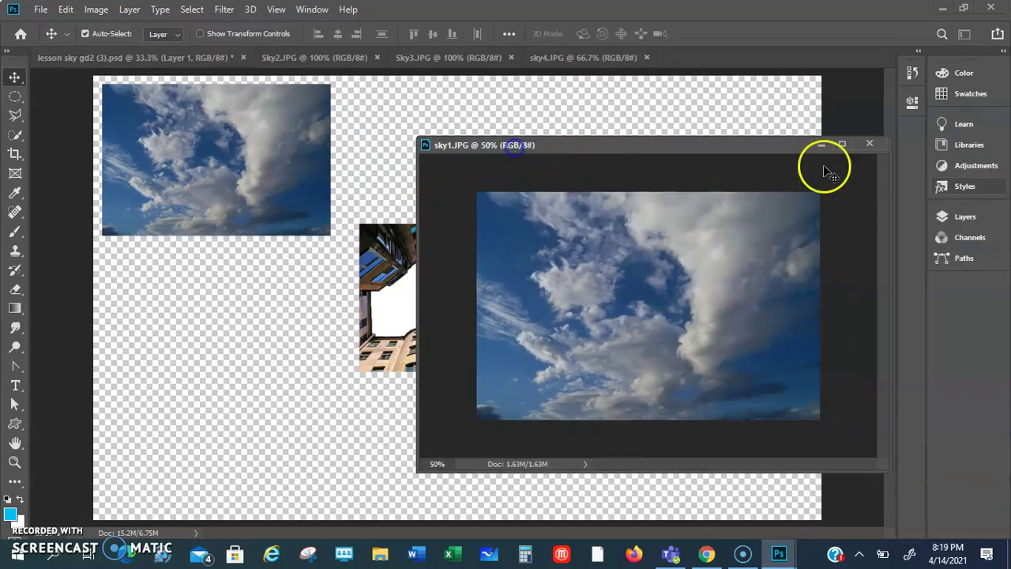
left_click(870, 143)
Step: Copy the Sky2 image into the lesson sky document, place it at the canvas's lower-left corner, and close Sky2
left_click(301, 58)
left_click_drag(301, 58, 667, 148)
left_click_drag(763, 271, 550, 338)
left_click_drag(186, 426, 199, 433)
left_click(219, 343)
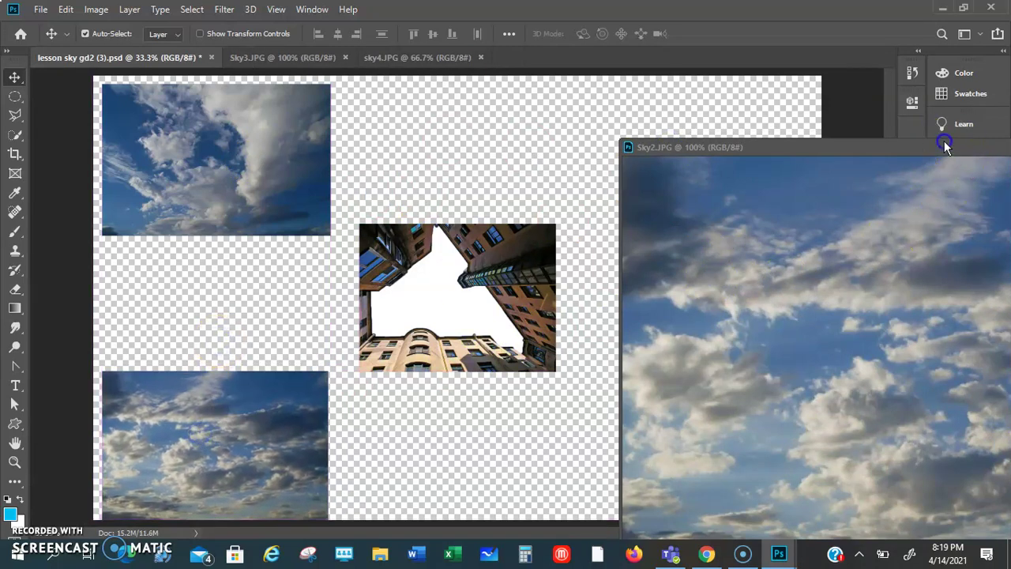
left_click_drag(942, 141, 544, 127)
left_click(893, 133)
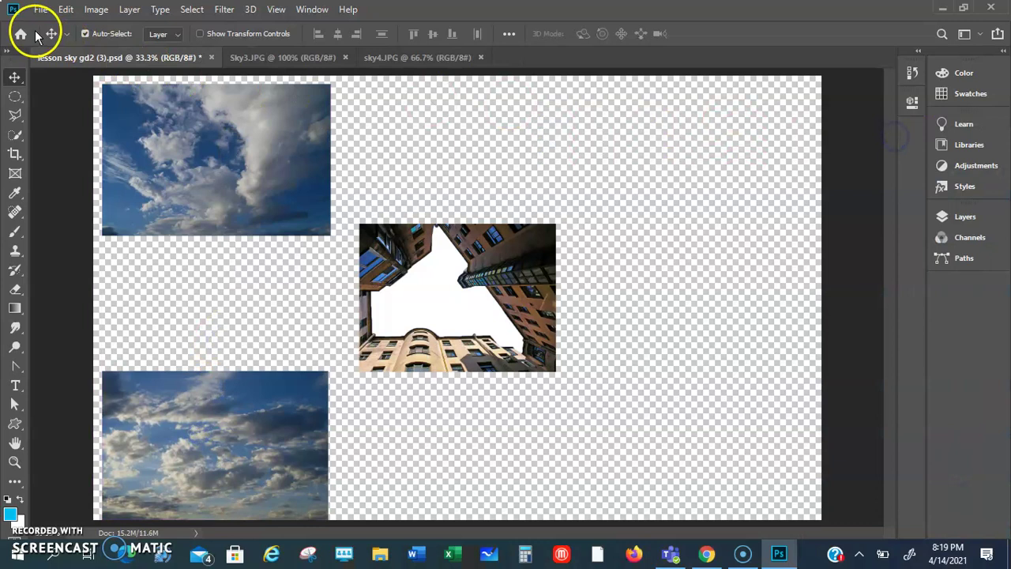
Step: Copy the Sky3 image into the upper-right corner of the lesson sky canvas and close Sky3
left_click_drag(282, 58, 652, 136)
left_click_drag(782, 246, 335, 179)
left_click(905, 175)
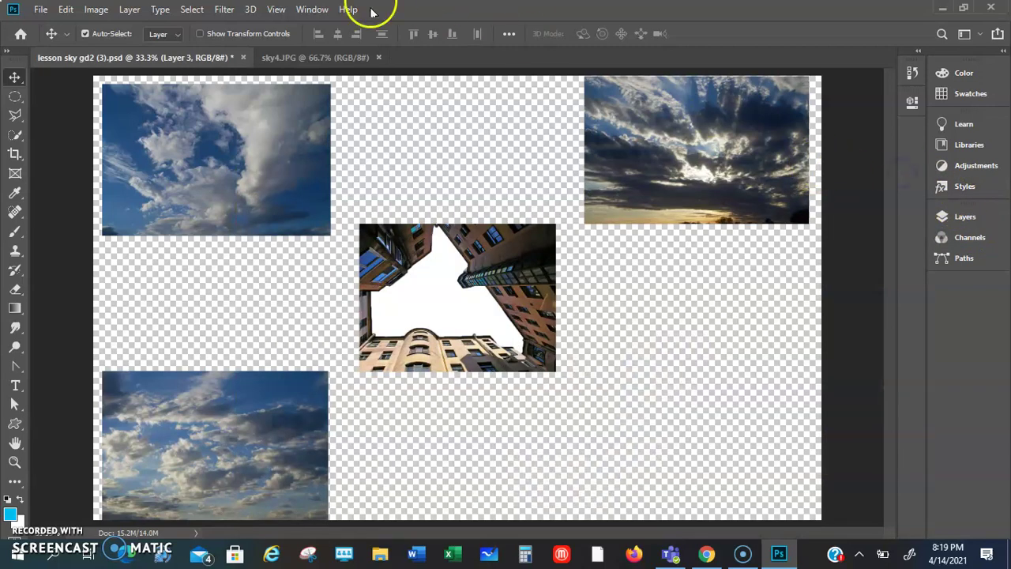
Step: Copy the sky4 image into the lower-right area of the lesson sky canvas and close sky4
left_click_drag(334, 55, 844, 153)
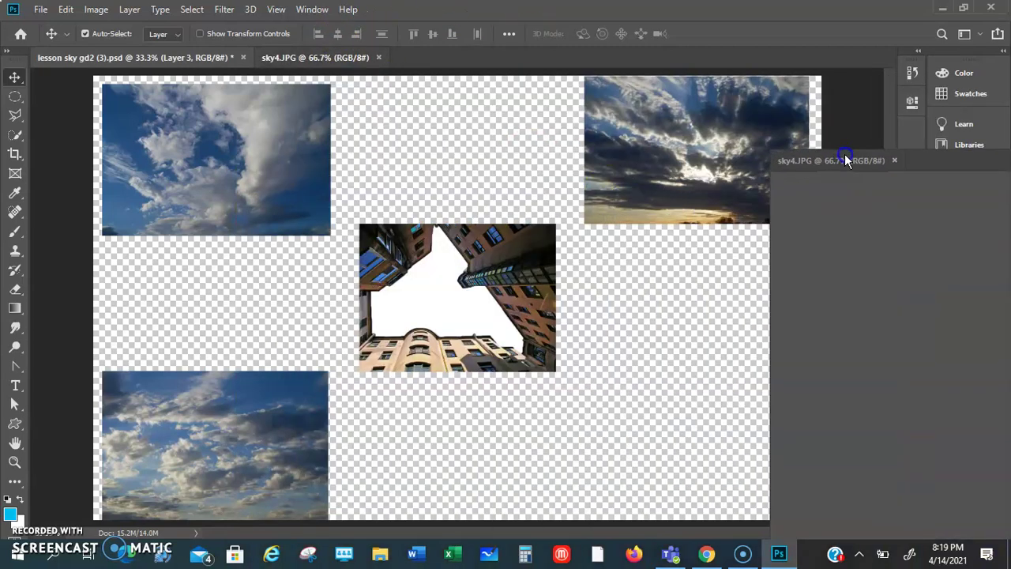
left_click_drag(875, 398, 695, 484)
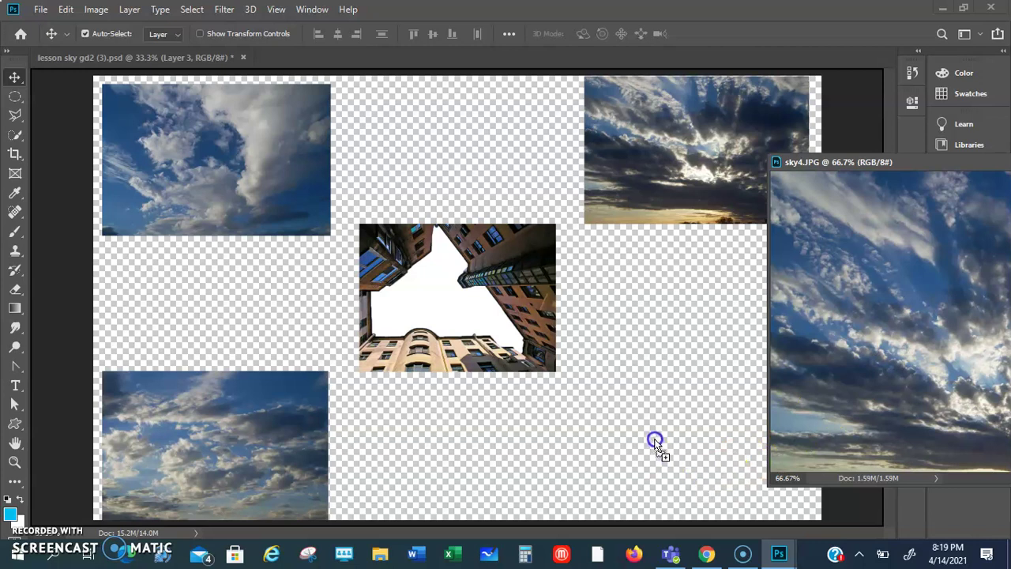
left_click_drag(655, 444, 657, 445)
left_click_drag(879, 154, 614, 146)
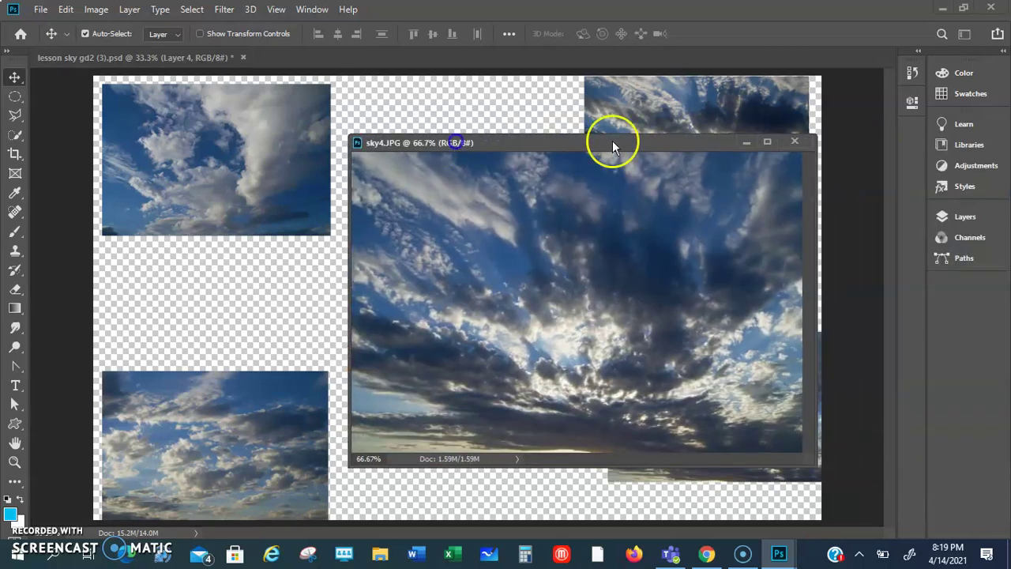
left_click(794, 142)
Step: Move the four sky images inward so they sit in stacked pairs on either side of the buildings photo
left_click_drag(700, 383, 675, 413)
left_click_drag(688, 203, 667, 231)
left_click_drag(676, 401, 654, 338)
left_click_drag(672, 226, 672, 249)
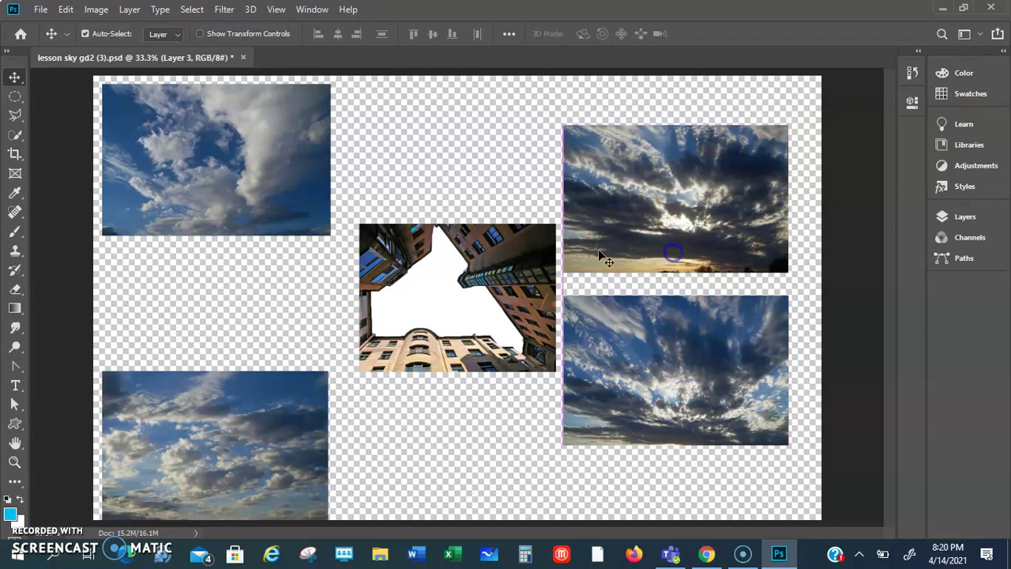
left_click_drag(218, 214, 239, 273)
left_click_drag(240, 385, 267, 336)
left_click(429, 419)
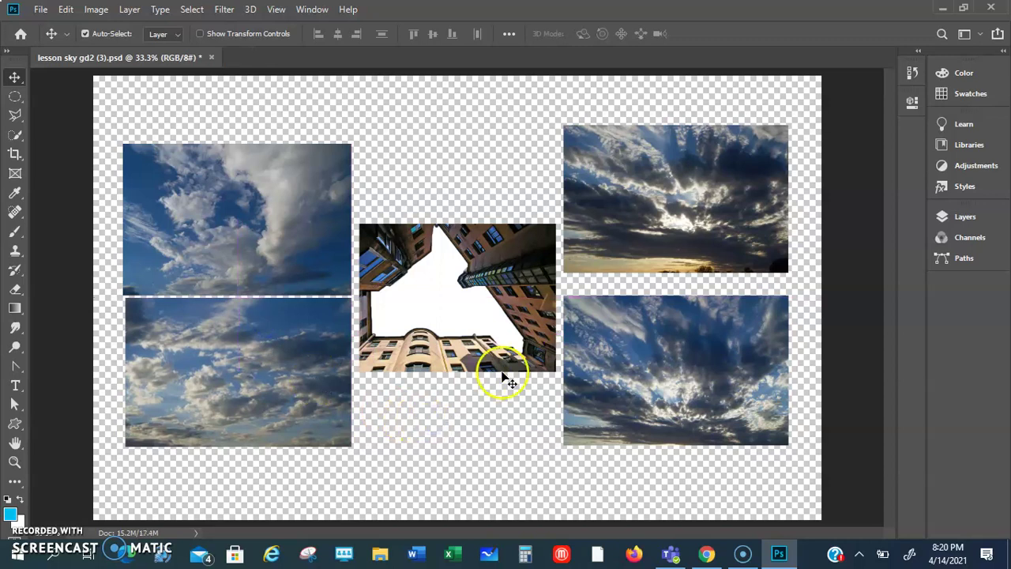
Step: Read step 11 of the City Sky PDF in Chrome and, back in Photoshop, move the Wall layer above all sky layers
scroll(520, 365, "up", 1)
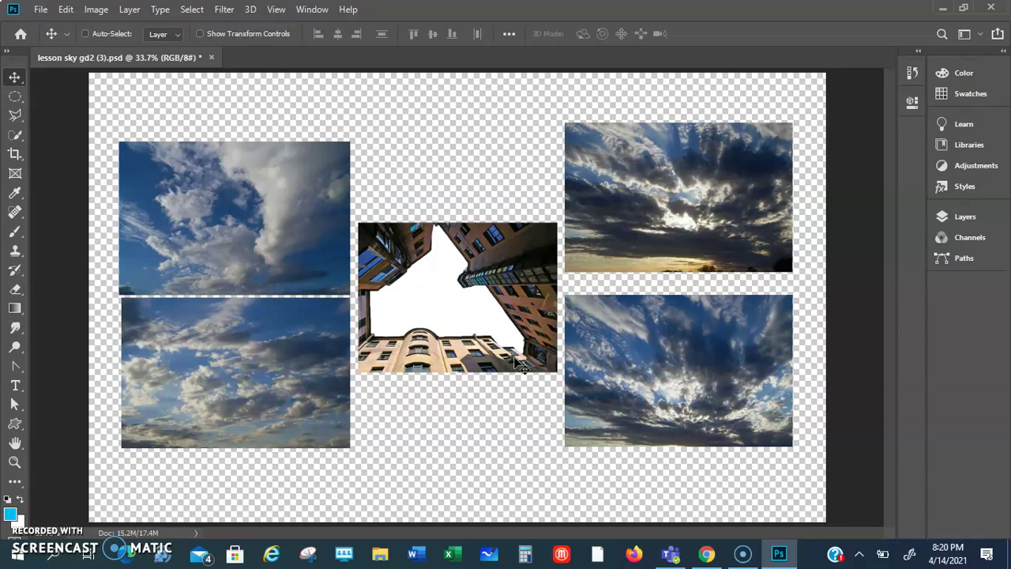
scroll(520, 364, "up", 2)
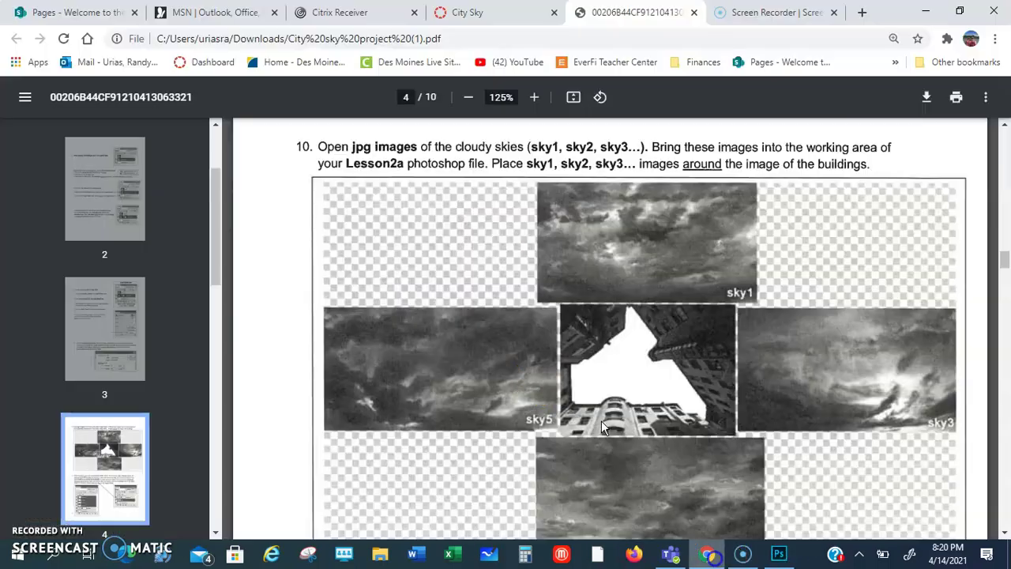
left_click(707, 553)
scroll(539, 316, "down", 4)
scroll(540, 316, "down", 4)
scroll(542, 312, "up", 2)
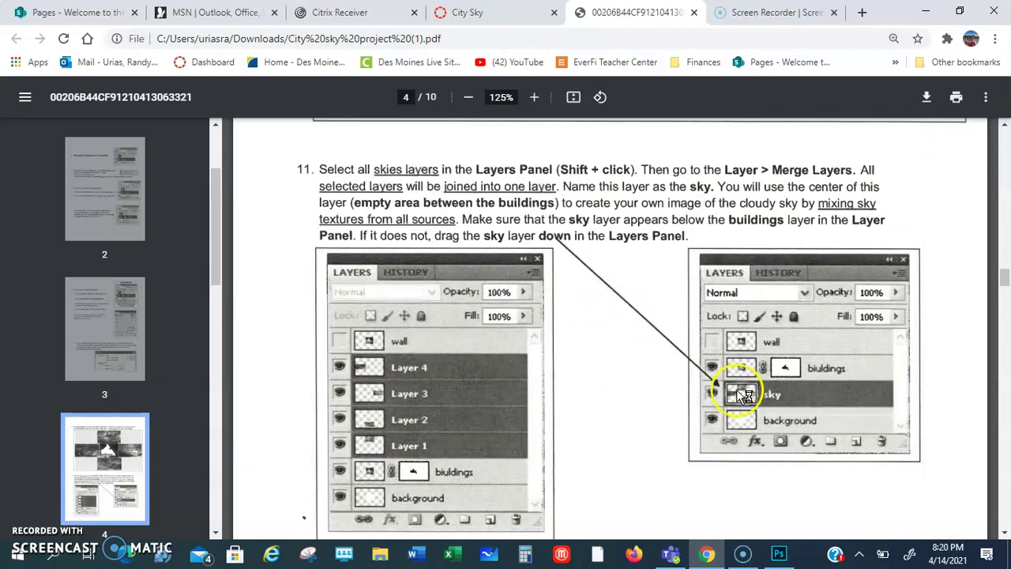
left_click(779, 553)
left_click(962, 222)
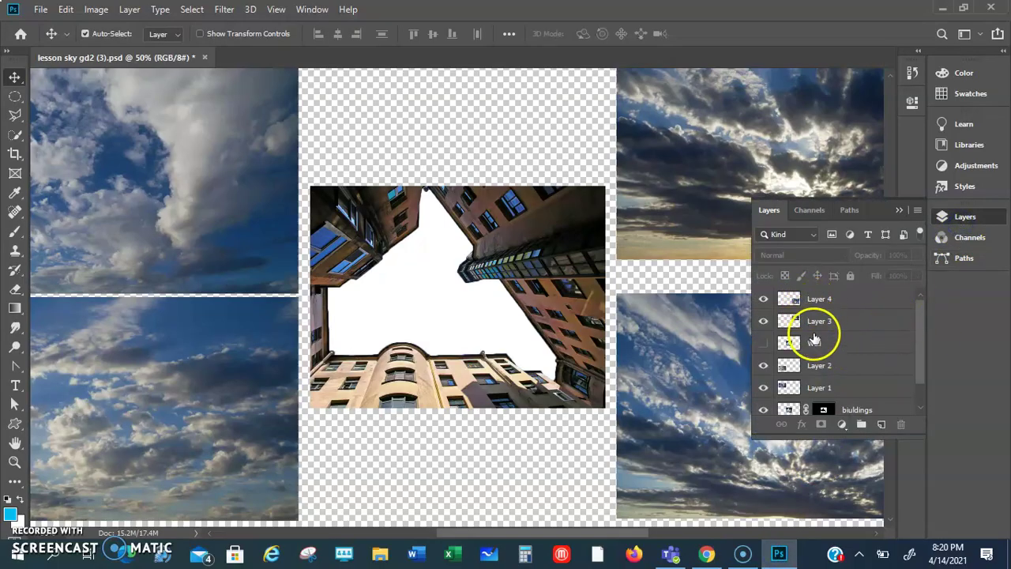
left_click_drag(816, 345, 817, 299)
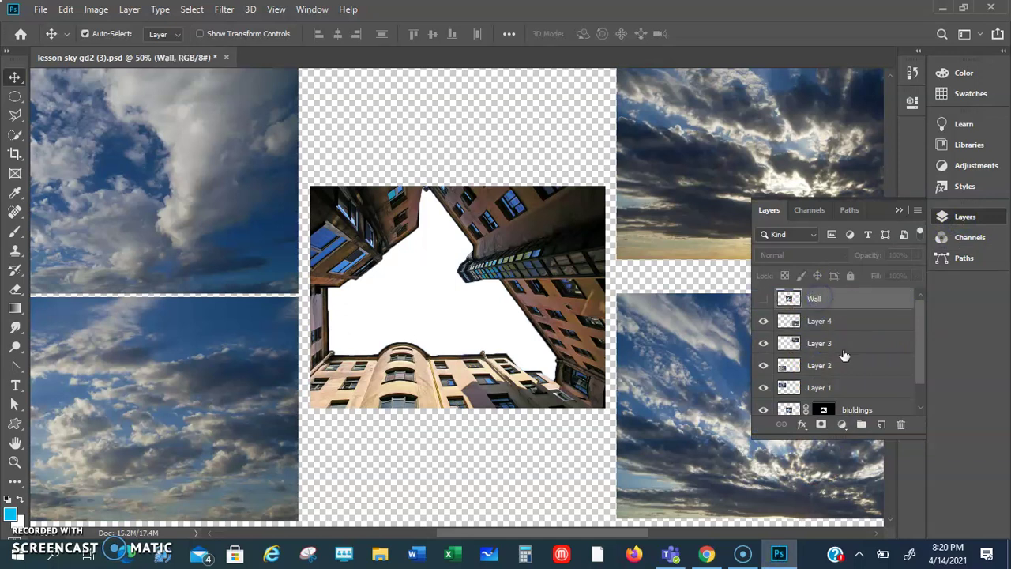
Step: Merge Layer 1 through Layer 4 into a single layer and name it Sky
left_click(829, 322)
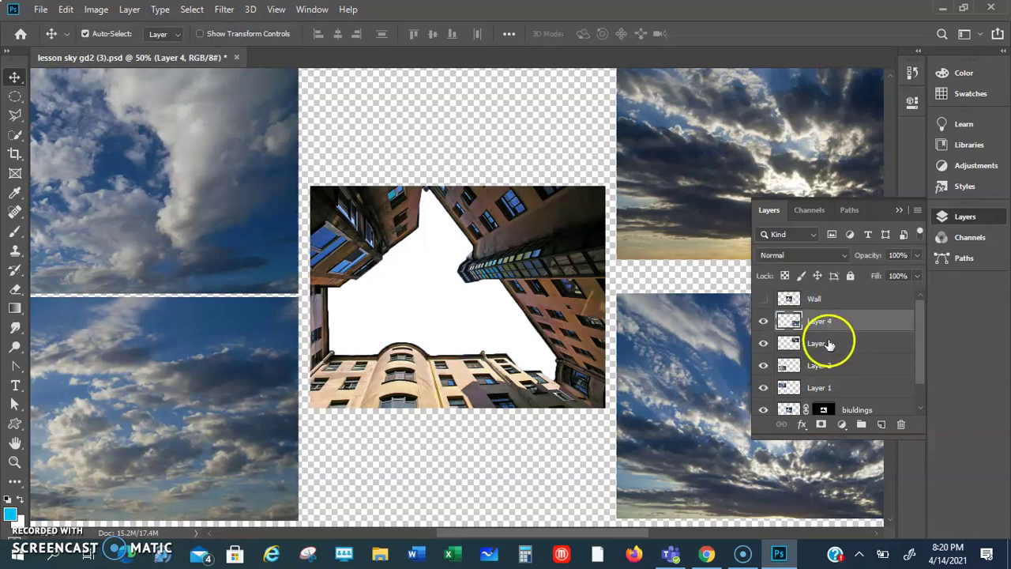
left_click(828, 346, "shift")
left_click(827, 387, "shift")
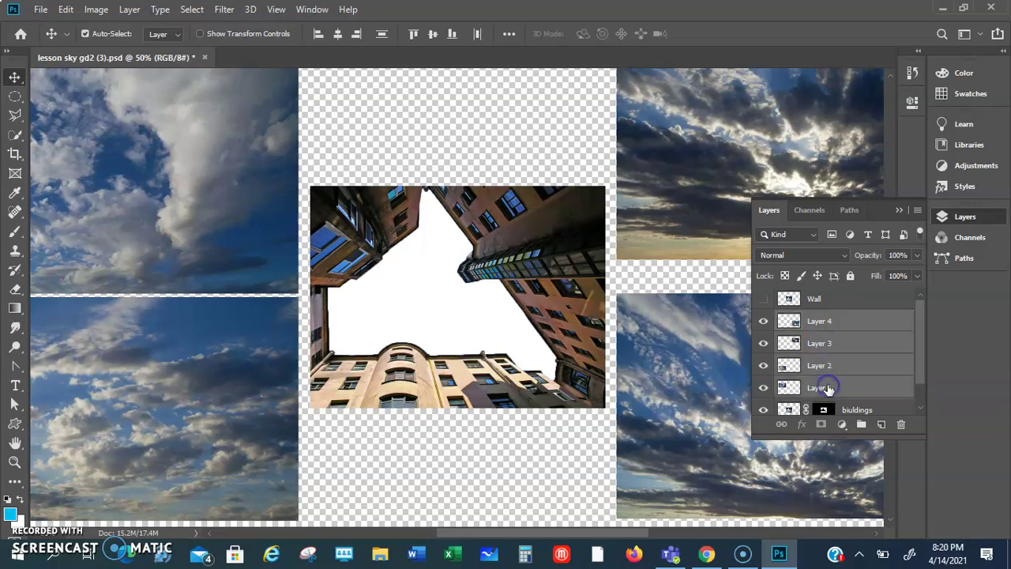
right_click(818, 366)
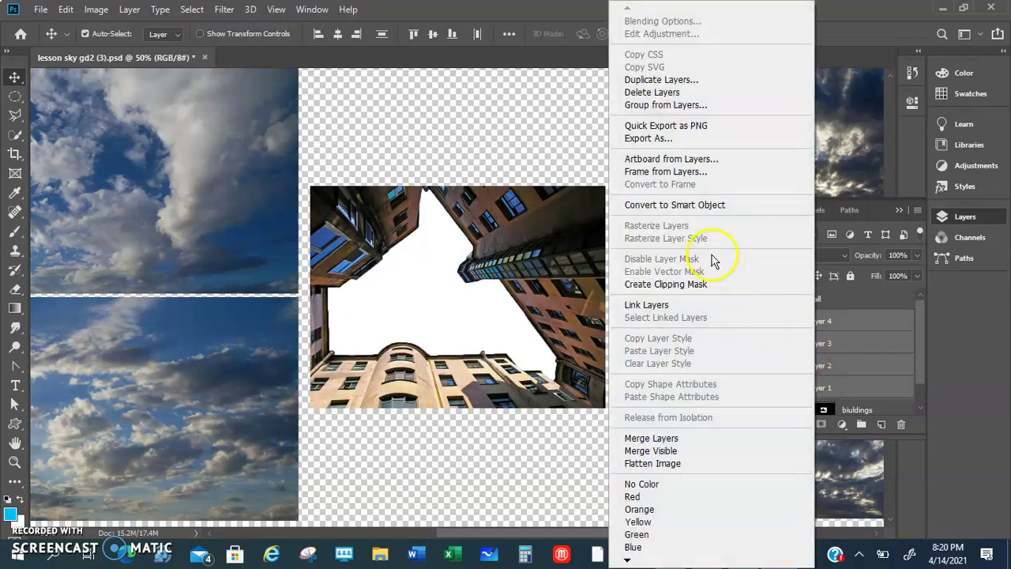
left_click(666, 439)
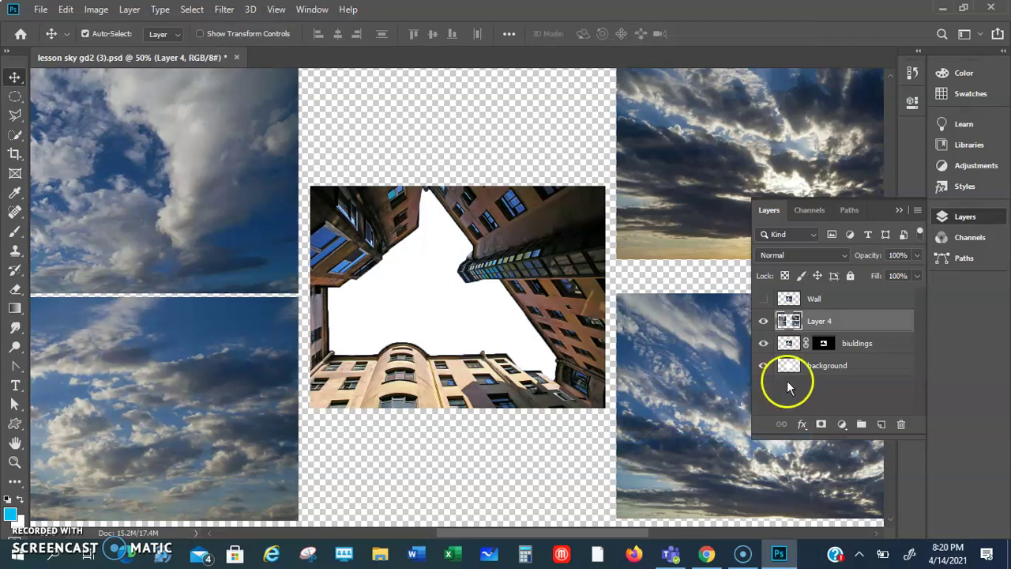
double_click(820, 323)
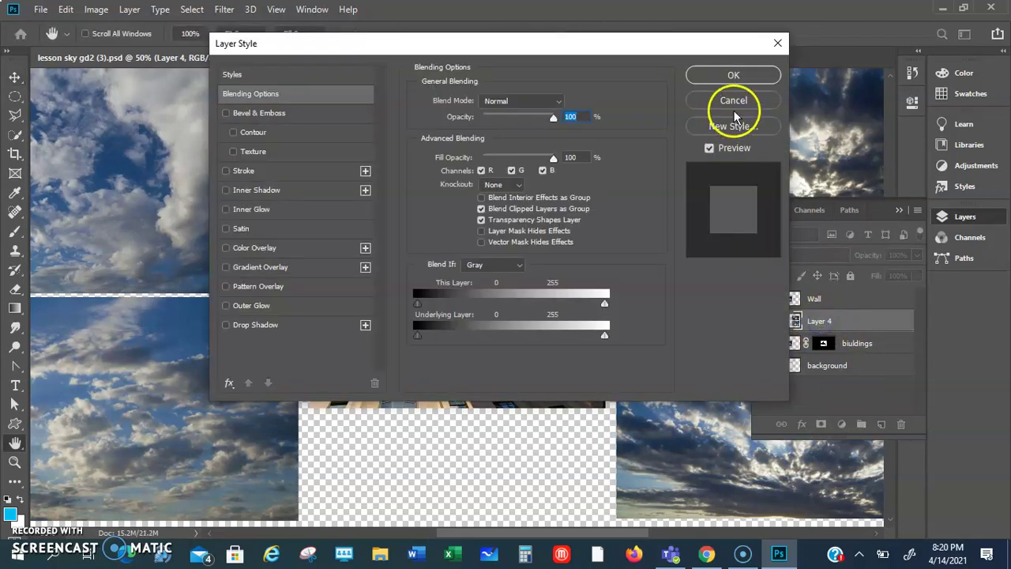
left_click(734, 99)
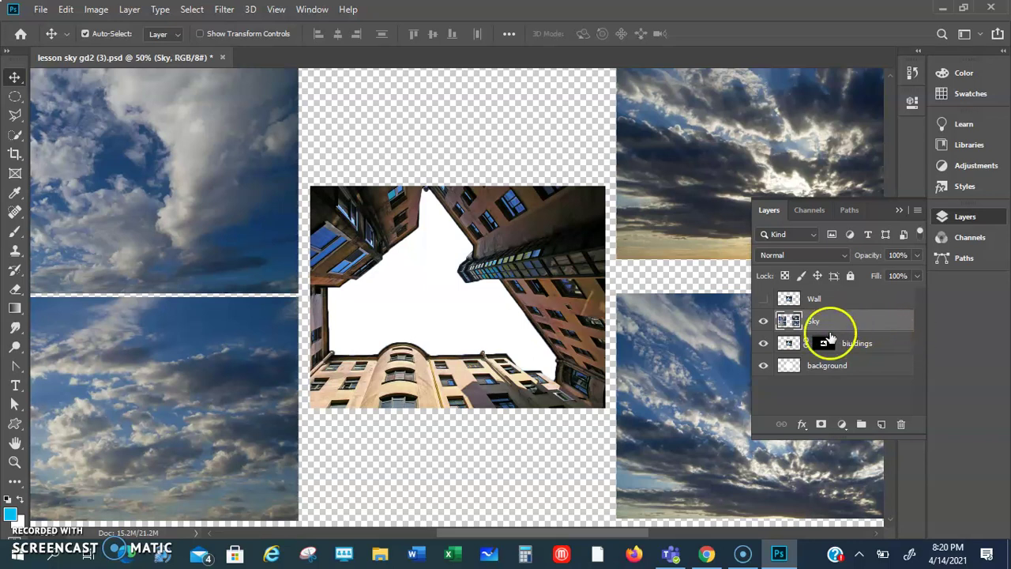
Step: Check step 12 of the PDF in Chrome and set up Photoshop's Clone Stamp tool with a soft 70 px brush on the Sky layer
left_click(800, 319)
left_click(14, 253)
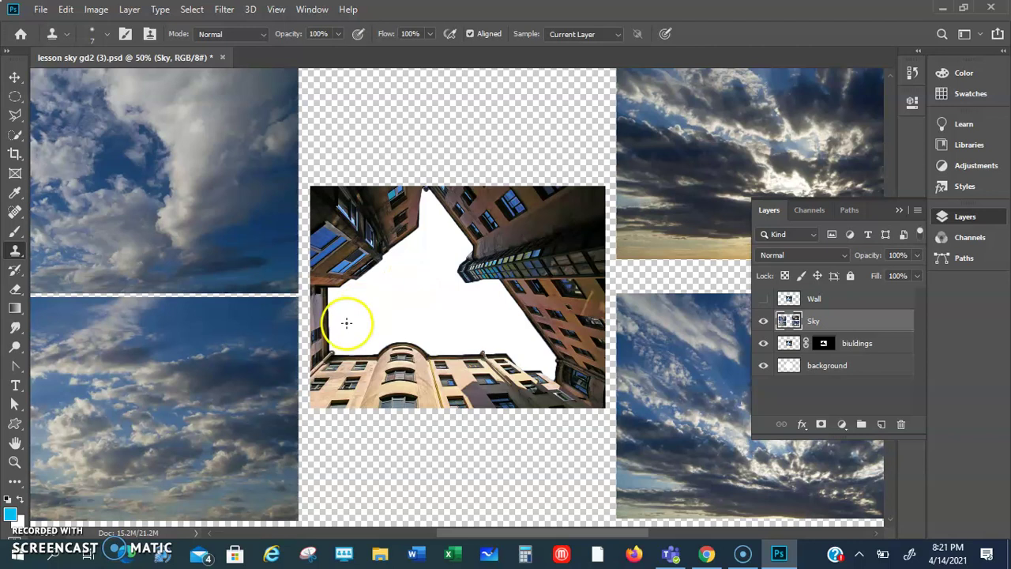
left_click(705, 556)
scroll(609, 332, "down", 8)
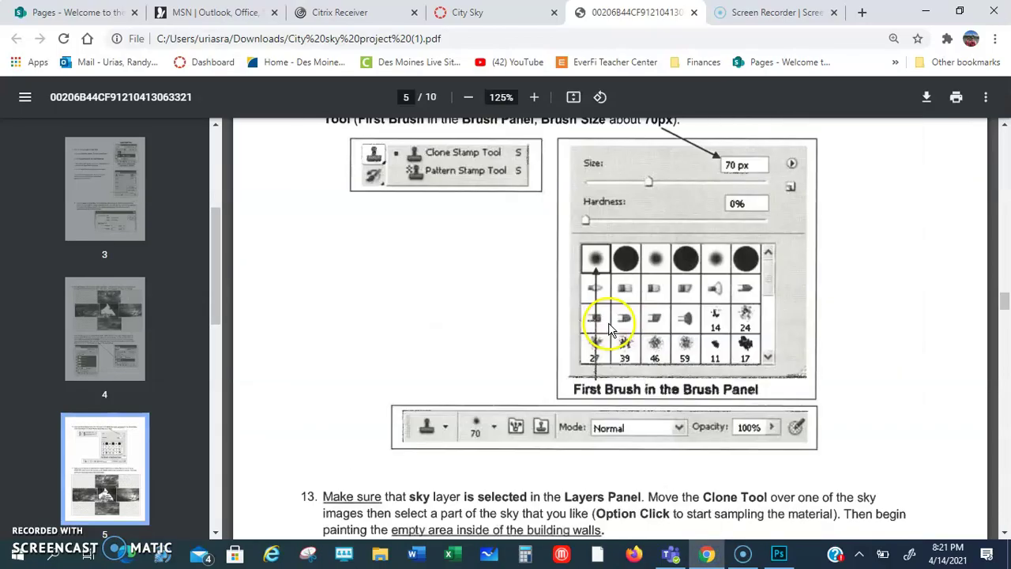
scroll(609, 332, "up", 2)
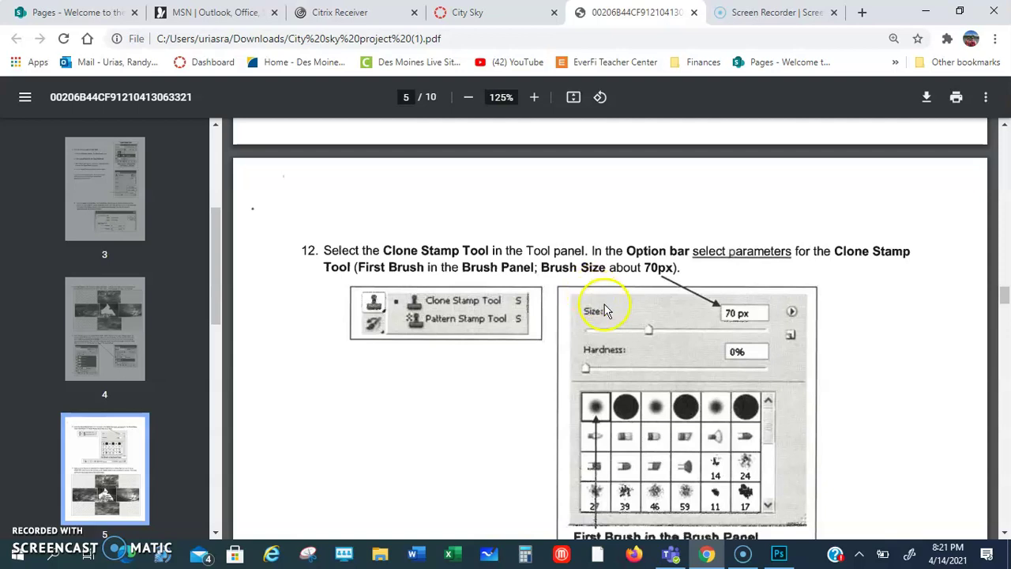
scroll(604, 305, "down", 1)
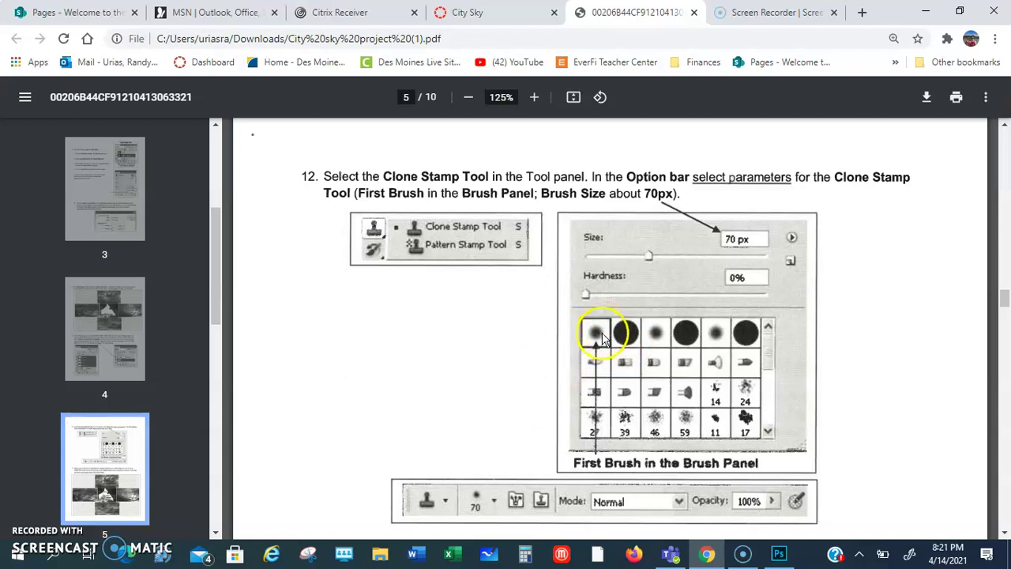
left_click(778, 553)
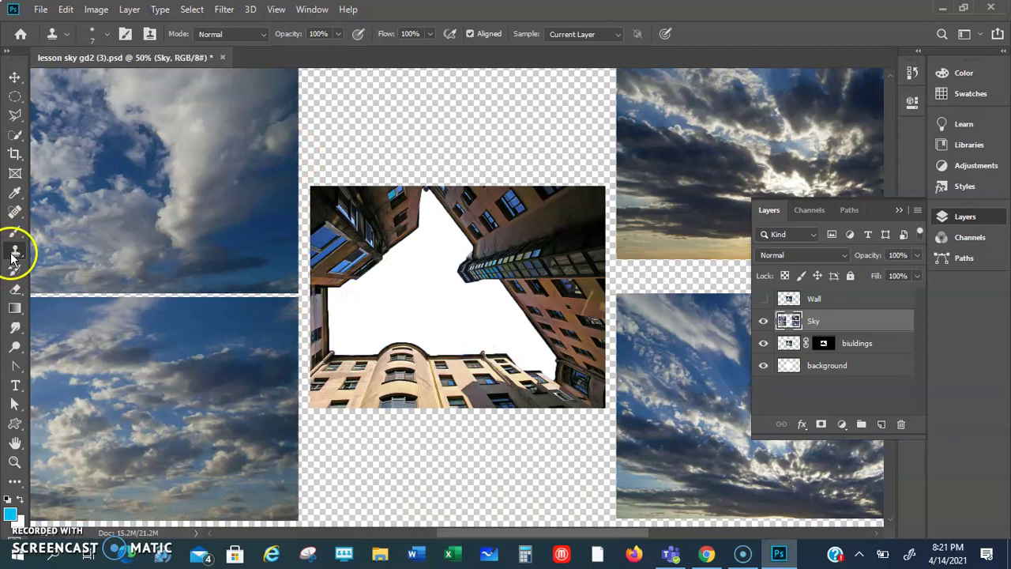
left_click(101, 37)
left_click(145, 60)
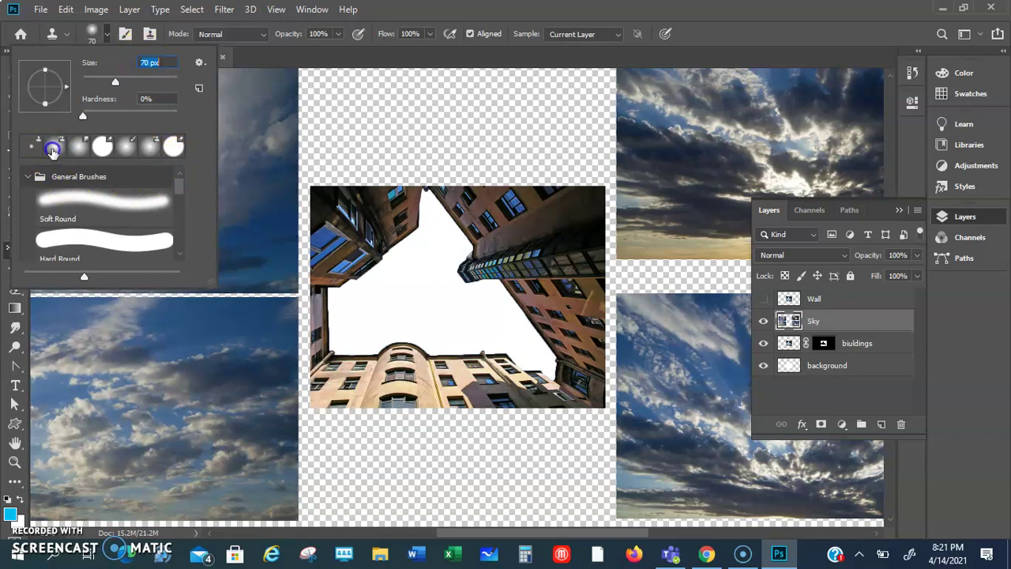
Step: Try a recent soft 40 px Pattern Stamp brush with short strokes above the buildings photo and in its white opening
left_click(52, 150)
left_click(72, 204)
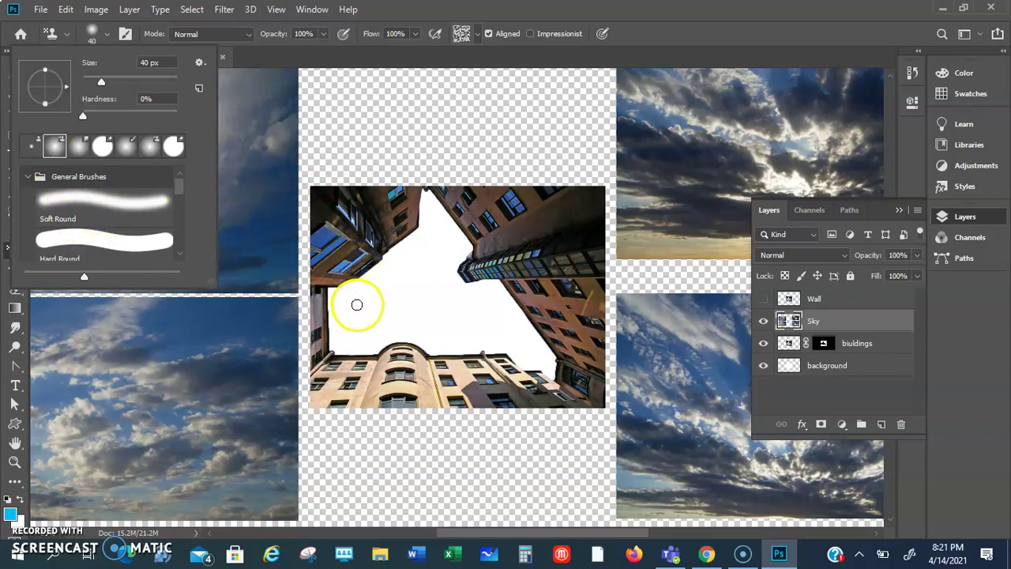
scroll(146, 171, "down", 1)
scroll(145, 172, "up", 1)
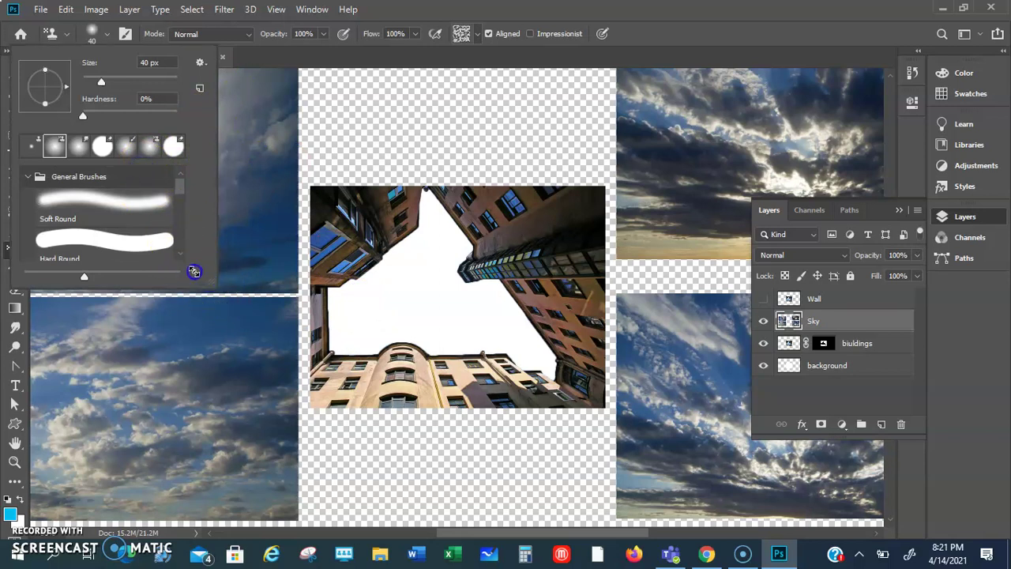
mouse_move(174, 259)
left_mouse_down()
mouse_move(214, 287)
mouse_move(175, 267)
left_mouse_up()
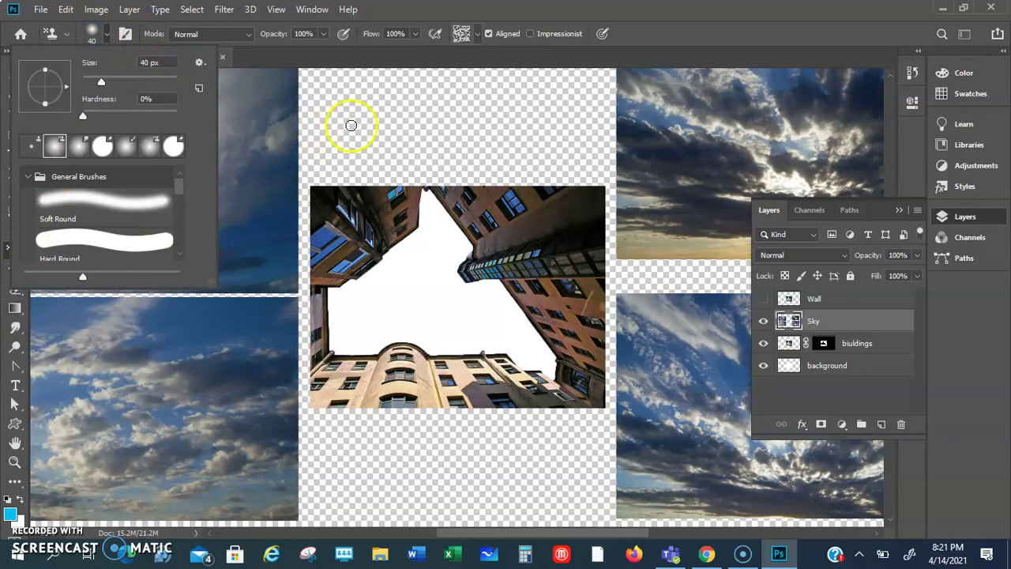
left_click(351, 124)
left_click_drag(350, 300, 365, 304)
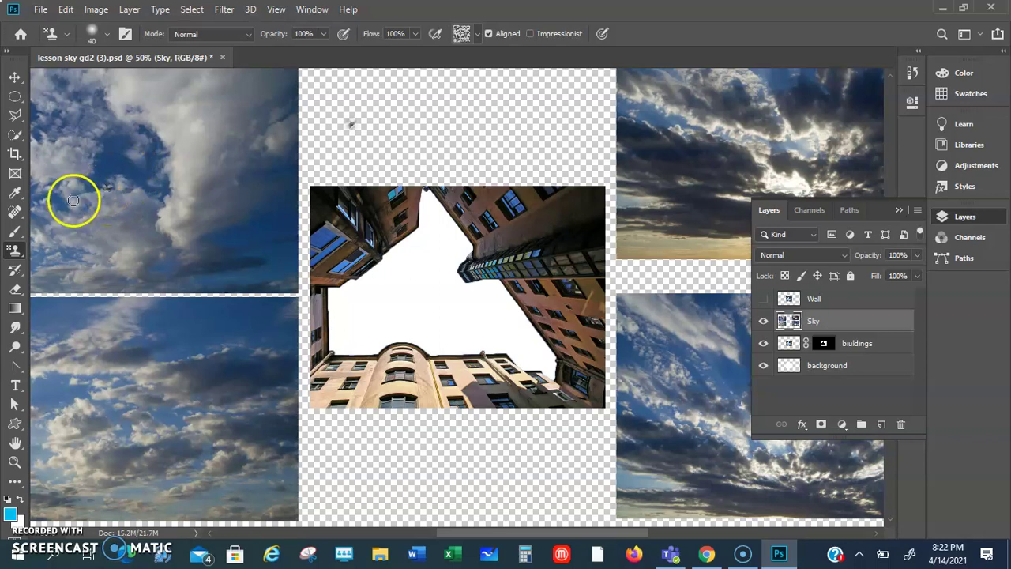
Step: Switch back to the Clone Stamp tool, sample the upper-left sky image, try a stroke in the opening and undo it
right_click(15, 249)
left_click(85, 251)
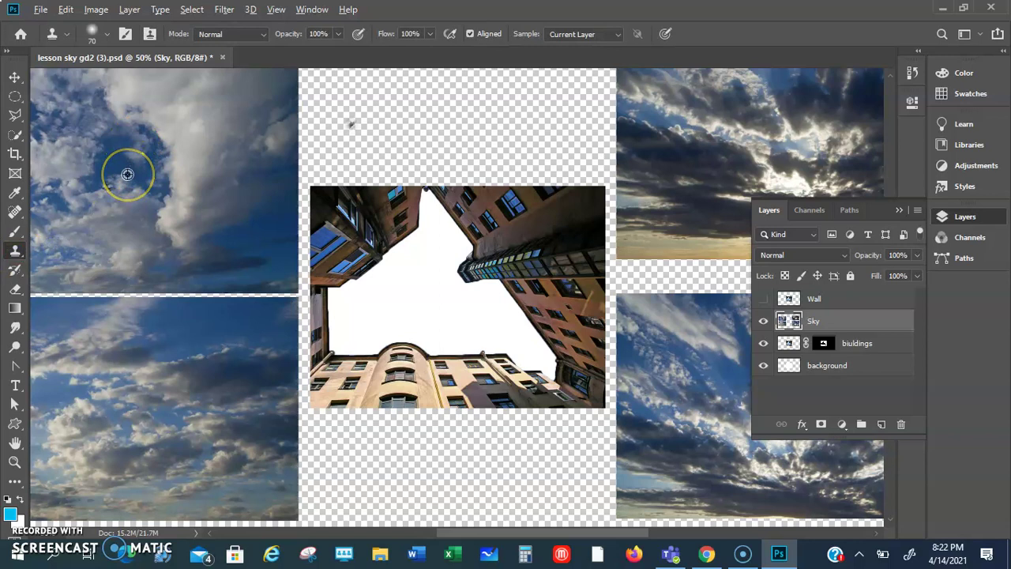
left_click(143, 176, "alt")
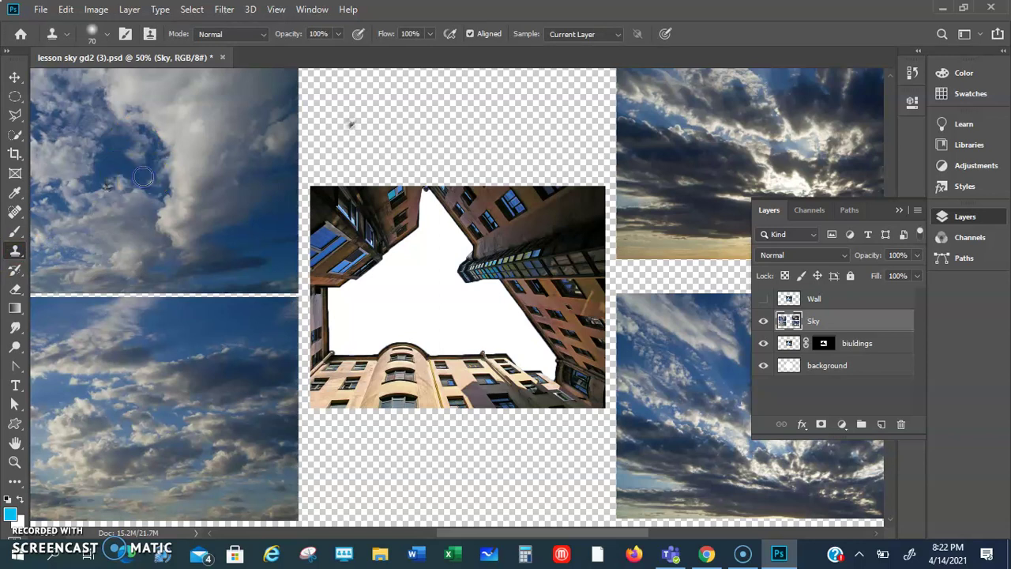
mouse_move(395, 282)
left_mouse_down()
mouse_move(428, 224)
mouse_move(425, 240)
left_mouse_up()
key("ctrl+z")
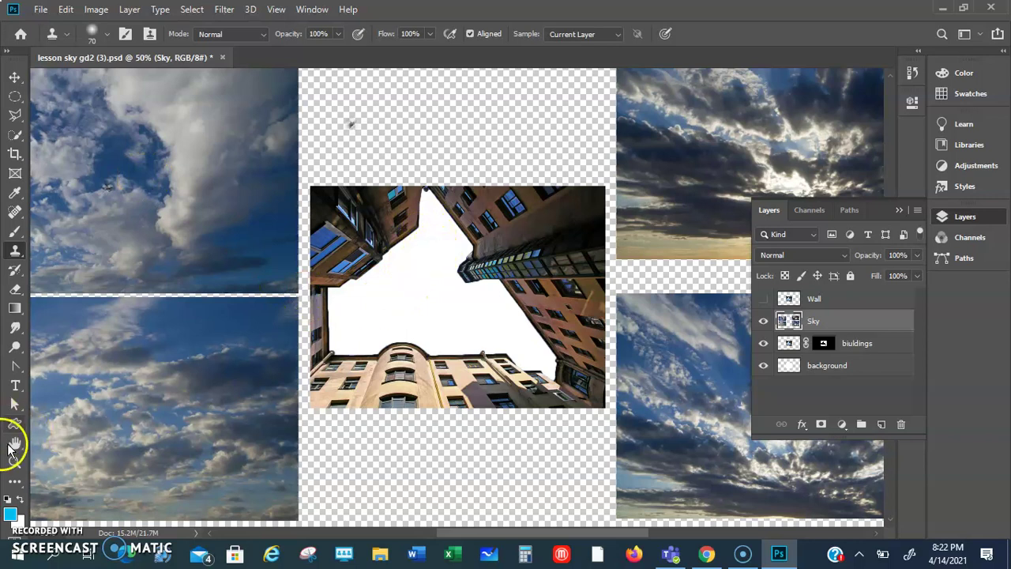
Step: Paint the cloned sky on the Sky layer across the upper part of the white opening between the buildings at 200% zoom
left_click(15, 461)
left_click(436, 219)
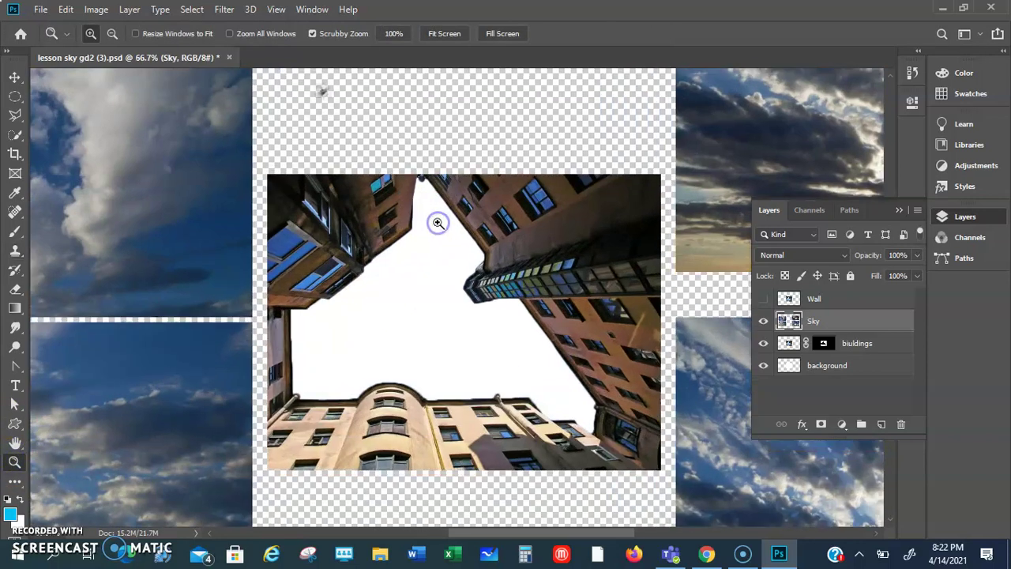
left_click(436, 219)
left_click(436, 219)
left_click(15, 249)
mouse_move(406, 144)
left_mouse_down()
mouse_move(520, 293)
mouse_move(541, 327)
mouse_move(527, 348)
mouse_move(487, 386)
mouse_move(464, 378)
mouse_move(424, 295)
mouse_move(391, 174)
mouse_move(399, 272)
mouse_move(379, 303)
mouse_move(262, 372)
mouse_move(393, 381)
mouse_move(275, 424)
mouse_move(427, 439)
mouse_move(391, 449)
mouse_move(268, 438)
mouse_move(260, 409)
mouse_move(187, 456)
mouse_move(155, 459)
mouse_move(495, 489)
mouse_move(505, 477)
mouse_move(461, 444)
mouse_move(468, 378)
mouse_move(492, 346)
mouse_move(477, 445)
mouse_move(535, 489)
mouse_move(611, 517)
mouse_move(667, 503)
mouse_move(527, 509)
mouse_move(228, 483)
mouse_move(88, 492)
mouse_move(414, 361)
left_mouse_up()
mouse_move(393, 155)
left_mouse_down()
mouse_move(398, 119)
mouse_move(411, 346)
mouse_move(370, 160)
mouse_move(361, 160)
mouse_move(382, 178)
left_mouse_up()
left_click(428, 371)
mouse_move(429, 371)
left_mouse_down()
mouse_move(445, 383)
mouse_move(413, 205)
mouse_move(418, 154)
left_mouse_up()
Step: Clone more sky over the rest of the white opening, down to the rounded building's roofline
key("h")
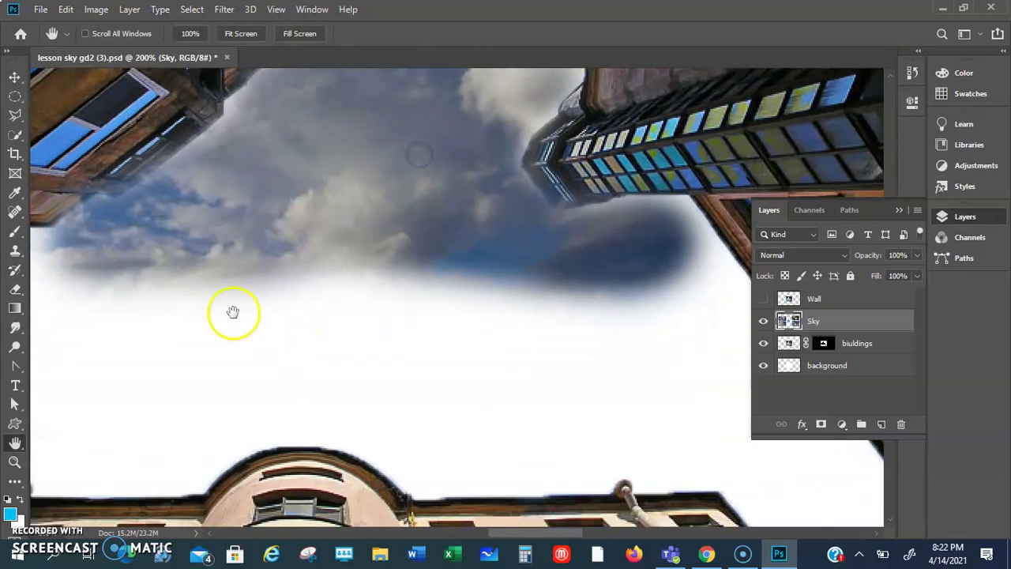
left_click(15, 249)
mouse_move(79, 309)
left_mouse_down()
mouse_move(91, 444)
mouse_move(130, 392)
mouse_move(241, 330)
mouse_move(274, 382)
mouse_move(150, 440)
mouse_move(321, 412)
mouse_move(479, 404)
mouse_move(464, 444)
mouse_move(671, 462)
mouse_move(453, 342)
mouse_move(563, 321)
mouse_move(526, 300)
mouse_move(399, 476)
mouse_move(475, 408)
mouse_move(211, 377)
mouse_move(332, 369)
mouse_move(274, 362)
mouse_move(561, 350)
mouse_move(652, 319)
mouse_move(670, 280)
mouse_move(670, 375)
mouse_move(708, 365)
mouse_move(745, 462)
mouse_move(826, 489)
mouse_move(682, 368)
mouse_move(722, 272)
mouse_move(640, 212)
mouse_move(577, 395)
left_mouse_up()
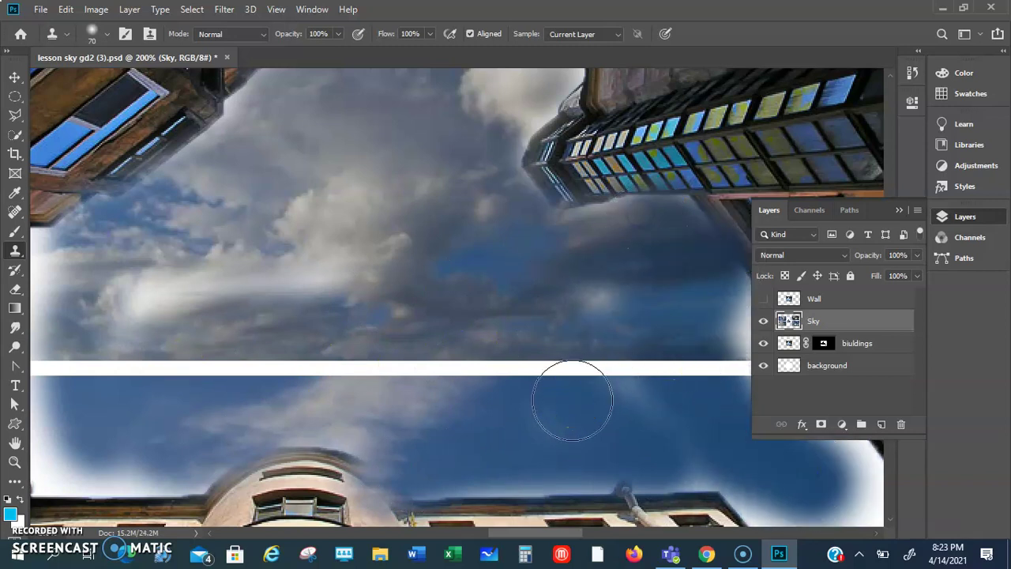
Step: Collapse the floating Layers panel and fit the whole document in view
key("h")
left_click_drag(572, 397, 415, 221)
left_click(567, 371)
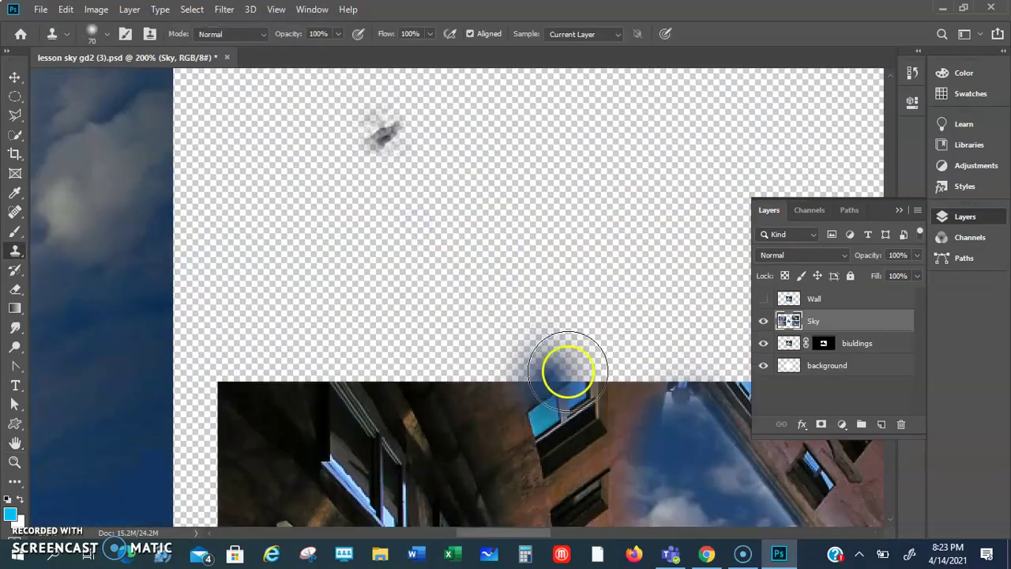
left_click(899, 210)
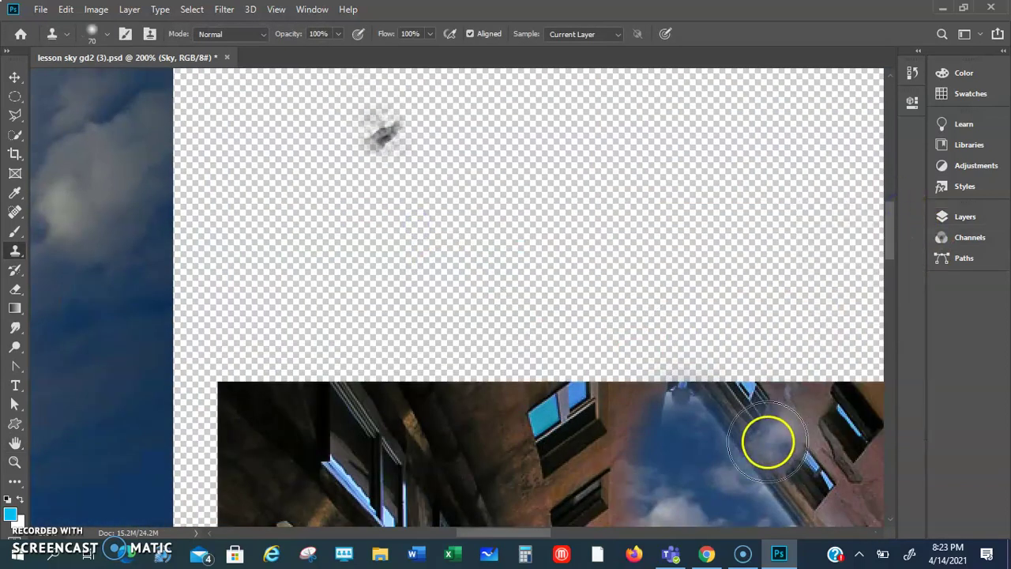
left_click(545, 276)
key("h")
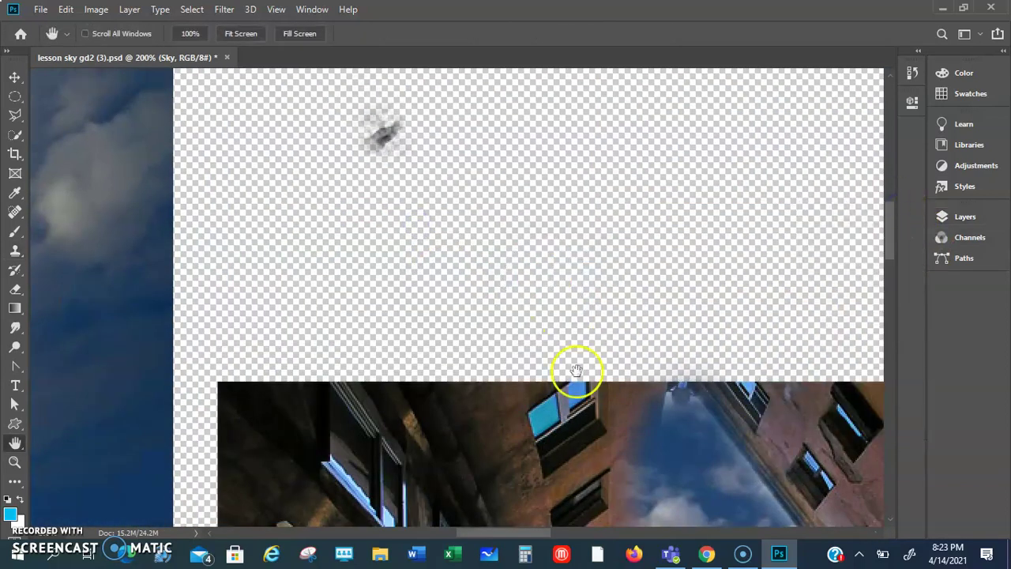
scroll(592, 400, "down", 10)
left_click_drag(600, 430, 537, 253)
left_click_drag(613, 318, 721, 376)
left_click_drag(361, 214, 458, 314)
left_click_drag(530, 357, 390, 350)
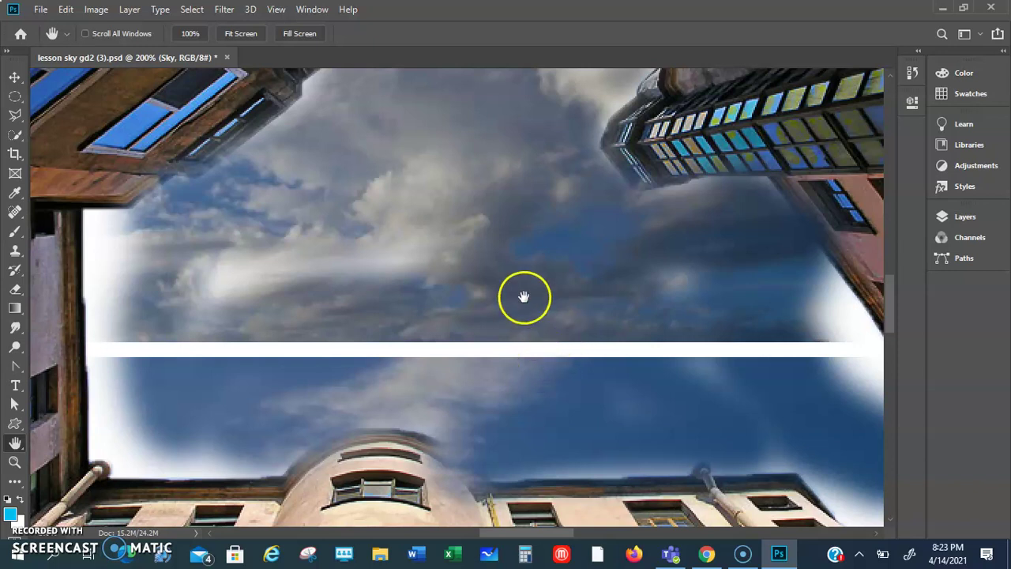
key("ctrl+0")
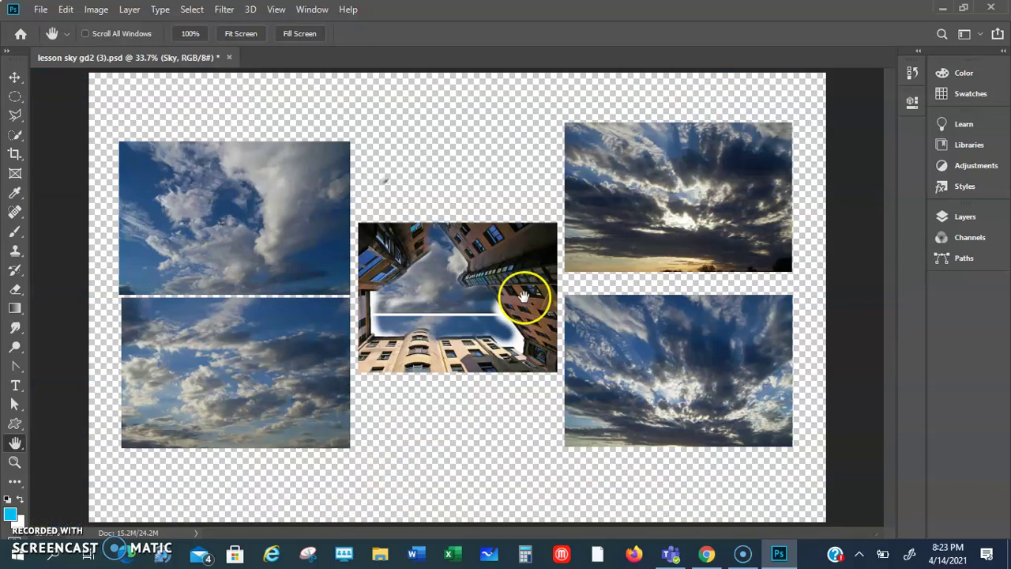
Step: With the Clone Stamp, sample the lower-right sky image's bright clouds and paint them over the seam and remaining white areas between the buildings
left_click(15, 250)
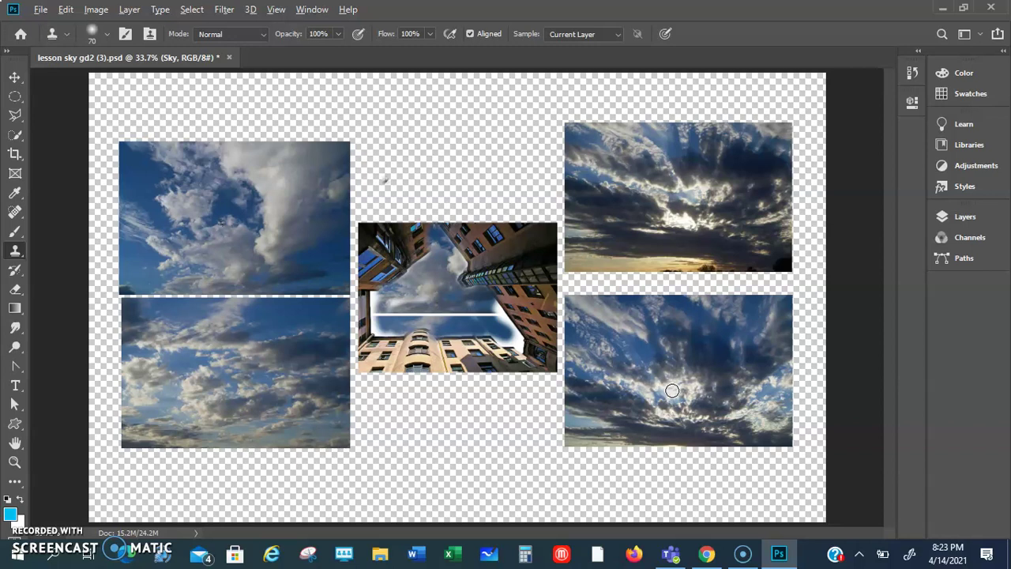
left_click(673, 392, "alt")
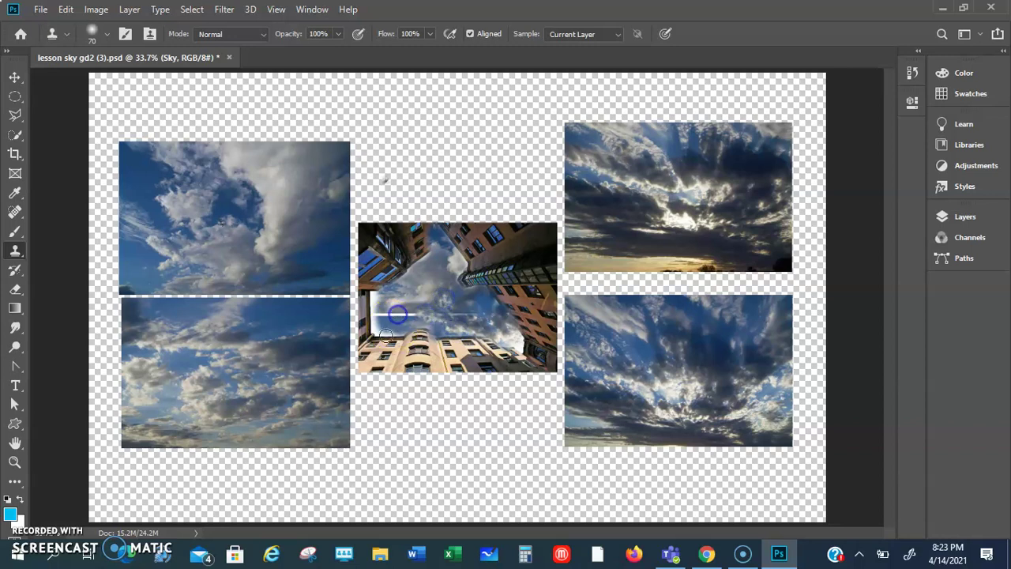
left_click_drag(471, 320, 501, 339)
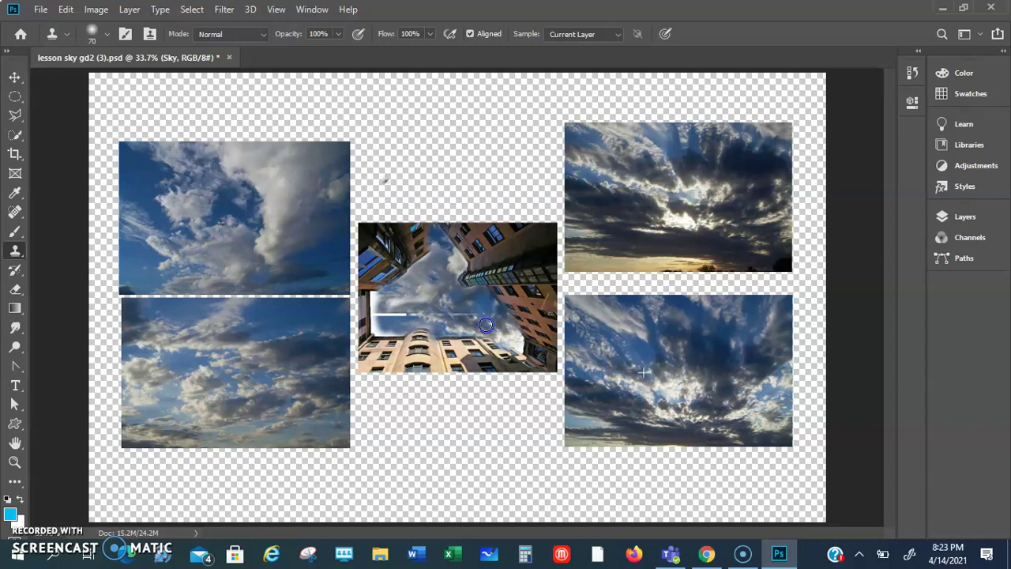
mouse_move(465, 263)
left_mouse_down()
mouse_move(443, 236)
mouse_move(437, 279)
mouse_move(378, 304)
left_mouse_up()
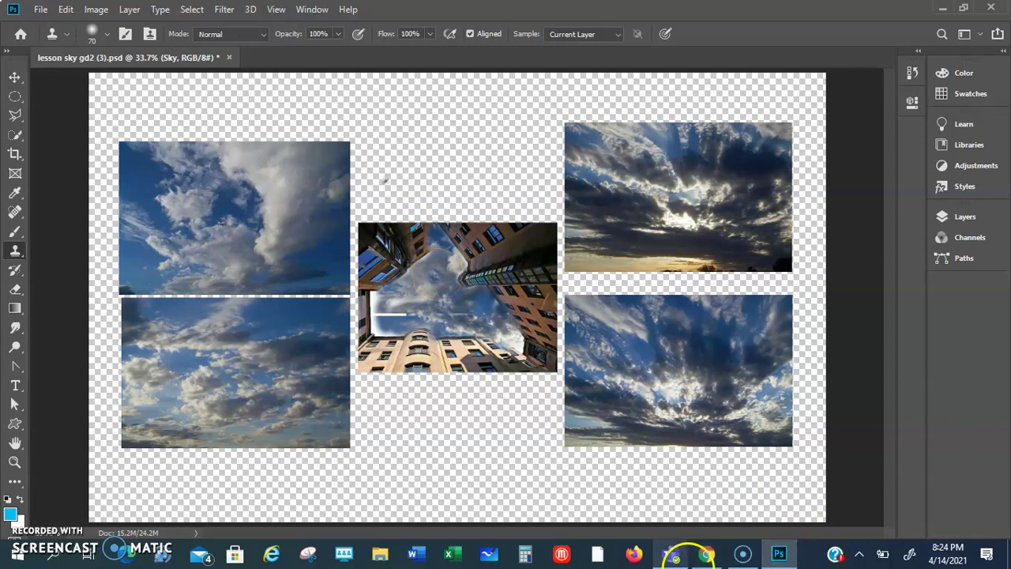
Step: Switch to the City Sky project PDF in Chrome and read the sky-blending instructions and step 14 on cropping the image
left_click(706, 553)
scroll(498, 314, "down", 7)
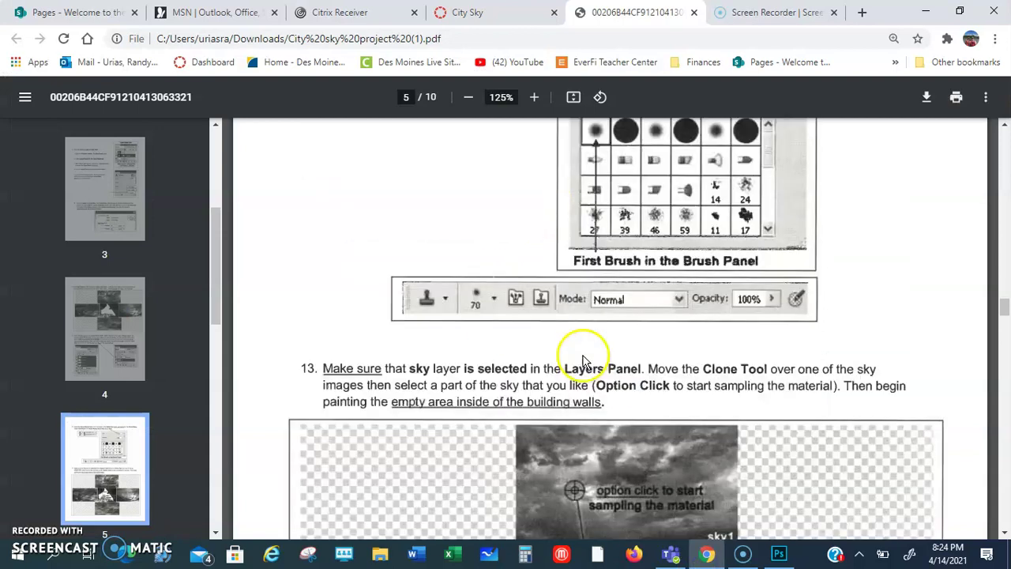
scroll(624, 359, "down", 7)
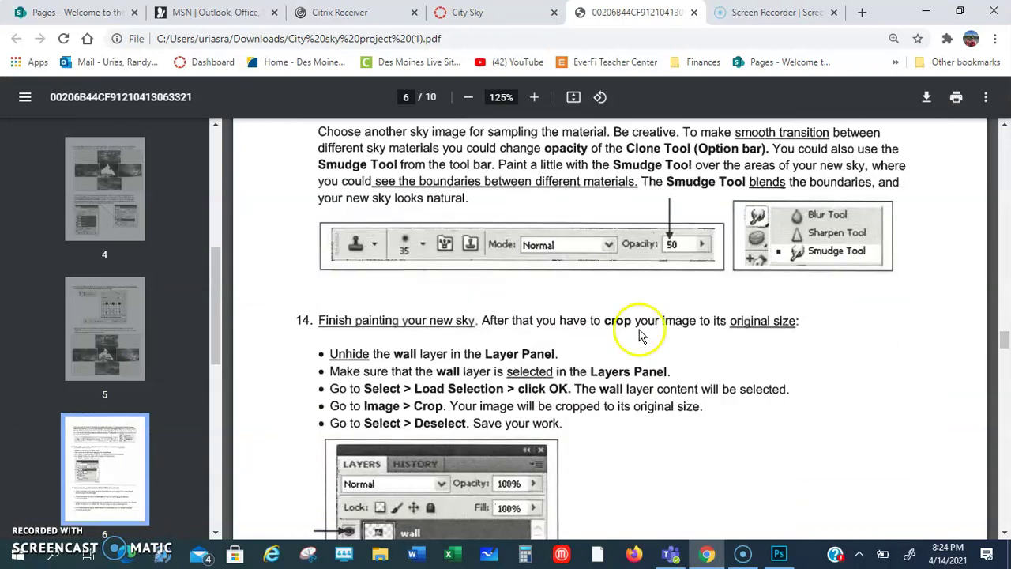
scroll(642, 335, "up", 1)
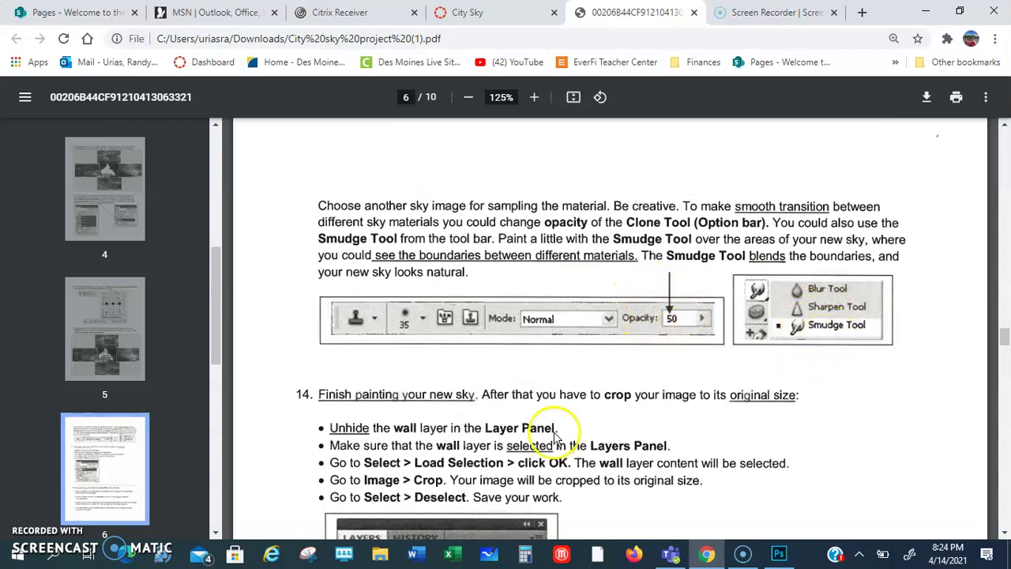
scroll(549, 419, "down", 3)
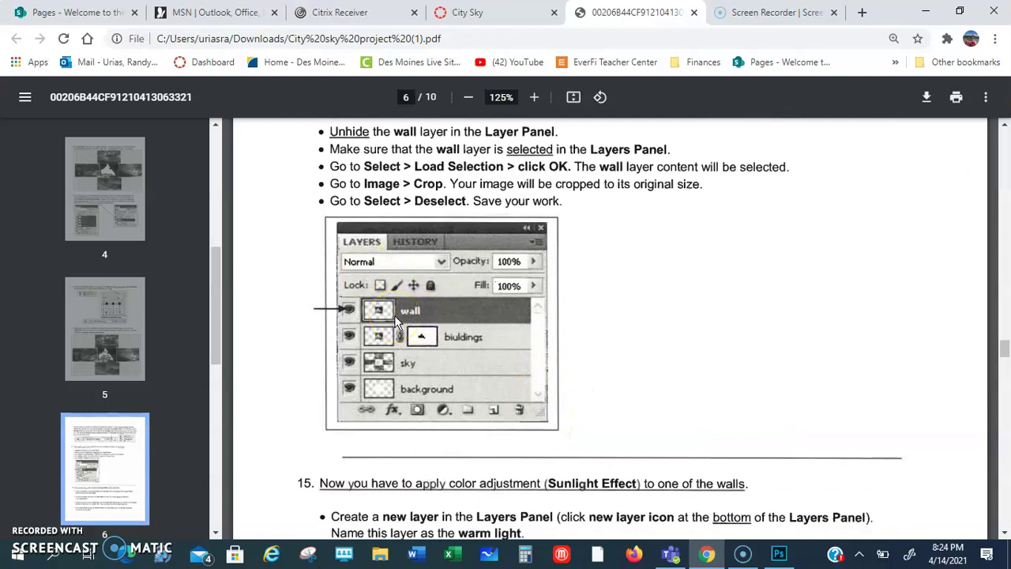
scroll(397, 321, "up", 1)
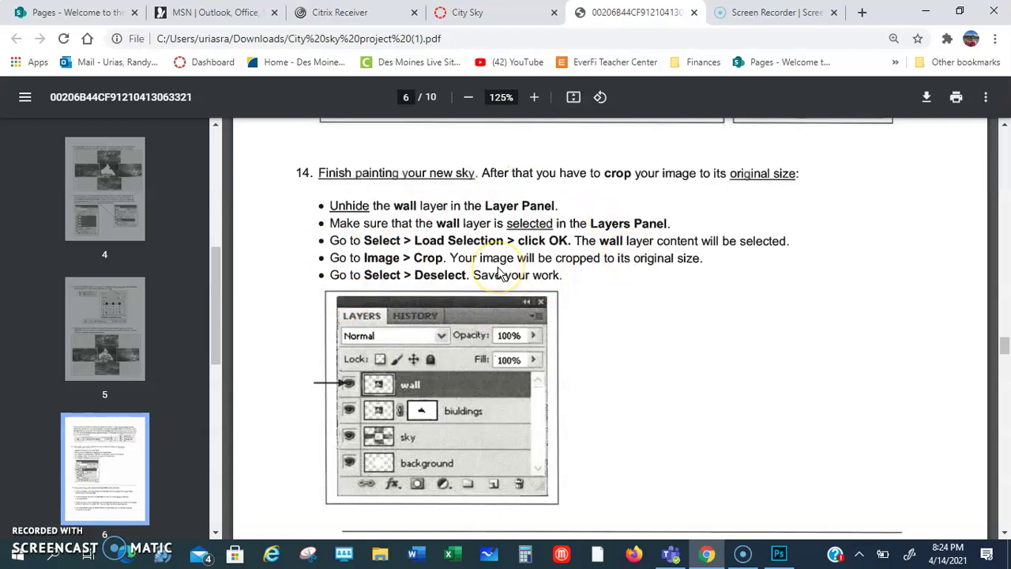
Step: Read steps 15 to 19 of the project PDF, covering the warm light layer, light effect group, window colors and saving
scroll(497, 272, "down", 5)
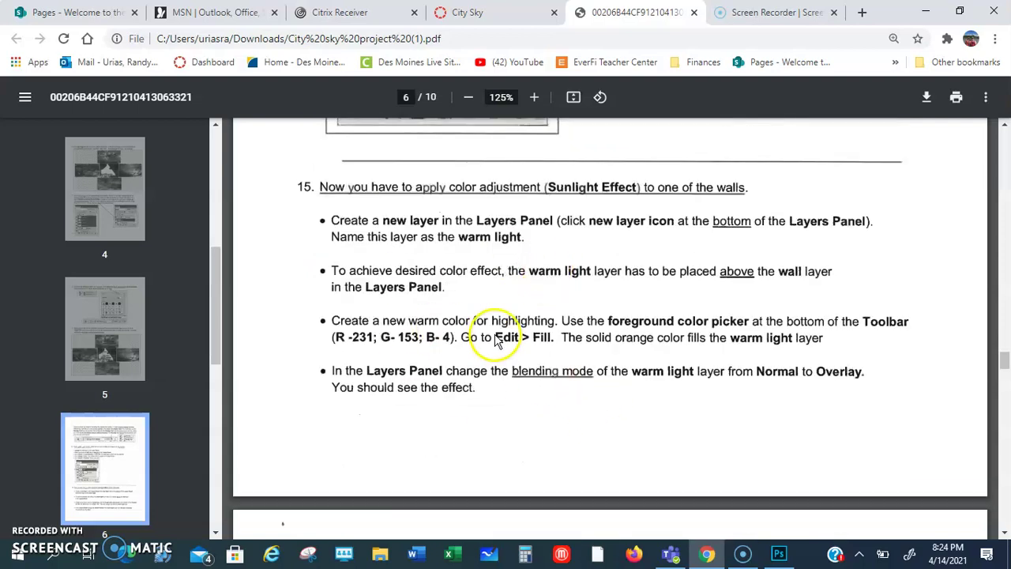
scroll(510, 316, "down", 6)
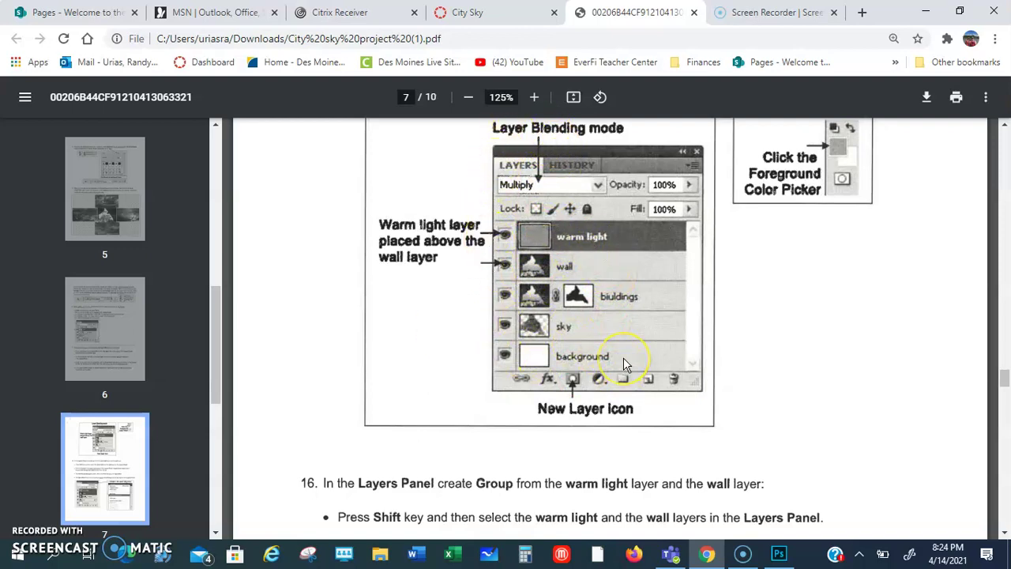
scroll(623, 360, "down", 1)
scroll(624, 364, "down", 7)
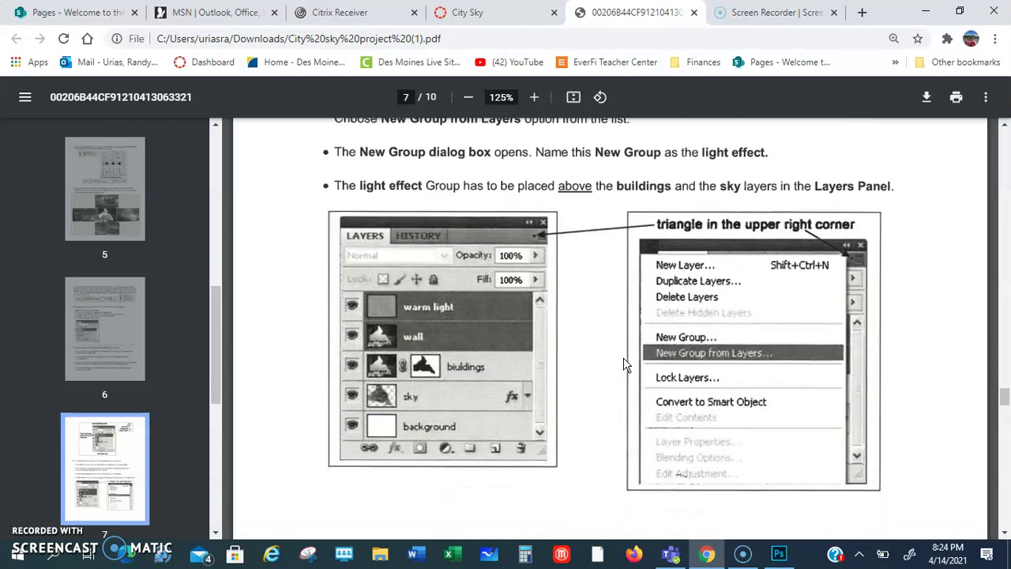
scroll(494, 327, "down", 6)
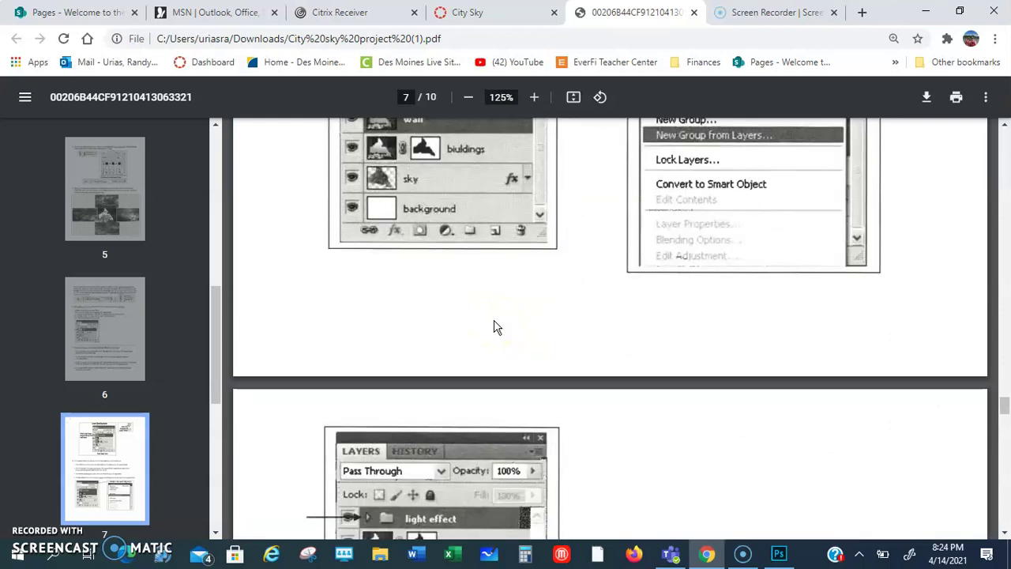
scroll(677, 314, "down", 10)
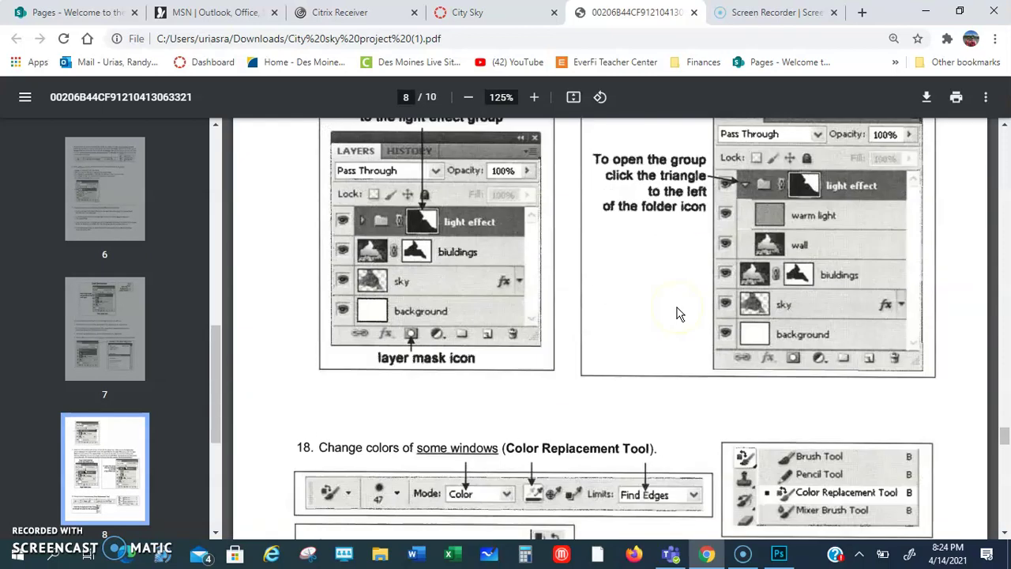
scroll(677, 313, "down", 3)
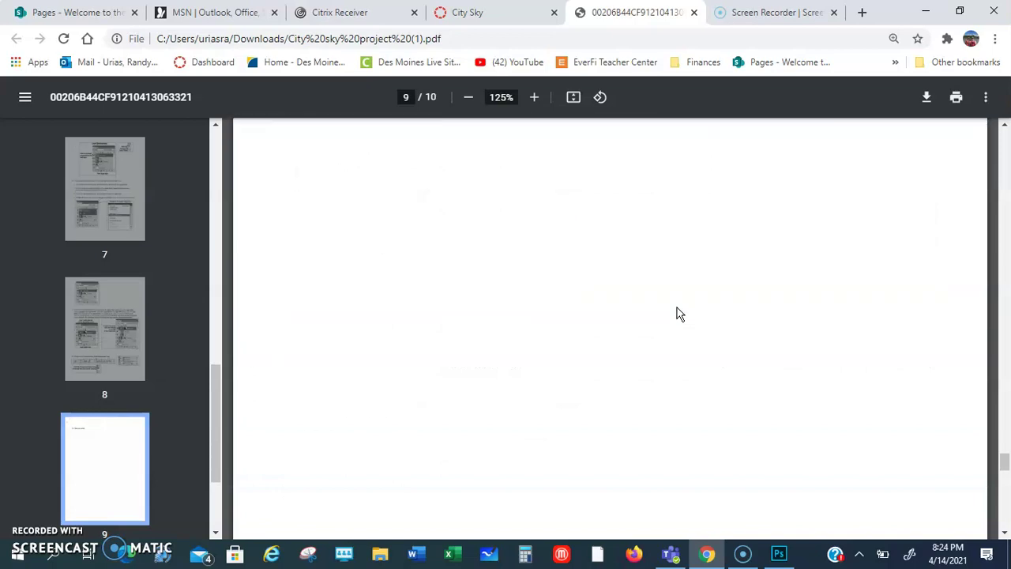
scroll(677, 313, "down", 5)
scroll(677, 314, "up", 3)
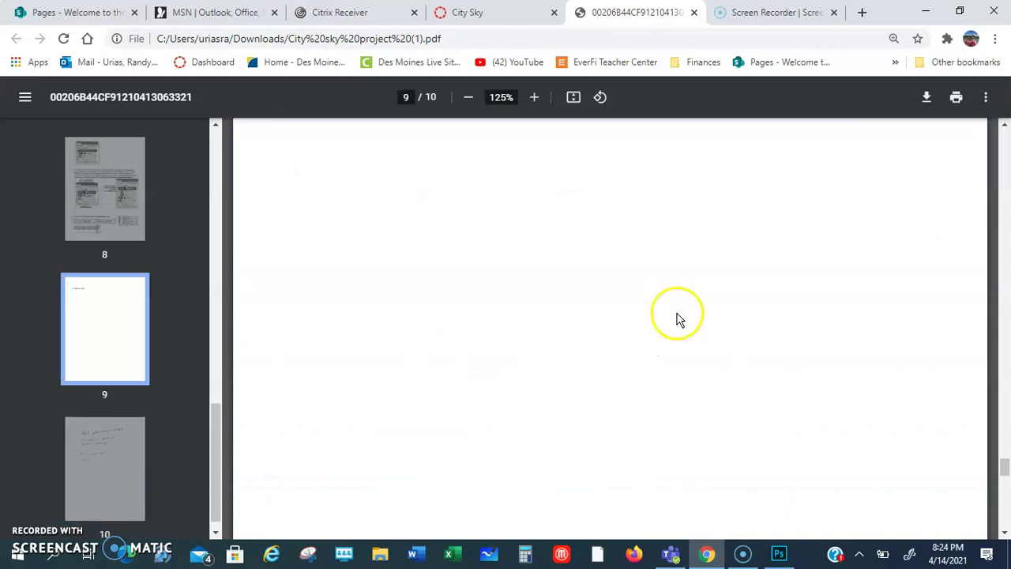
scroll(677, 315, "up", 5)
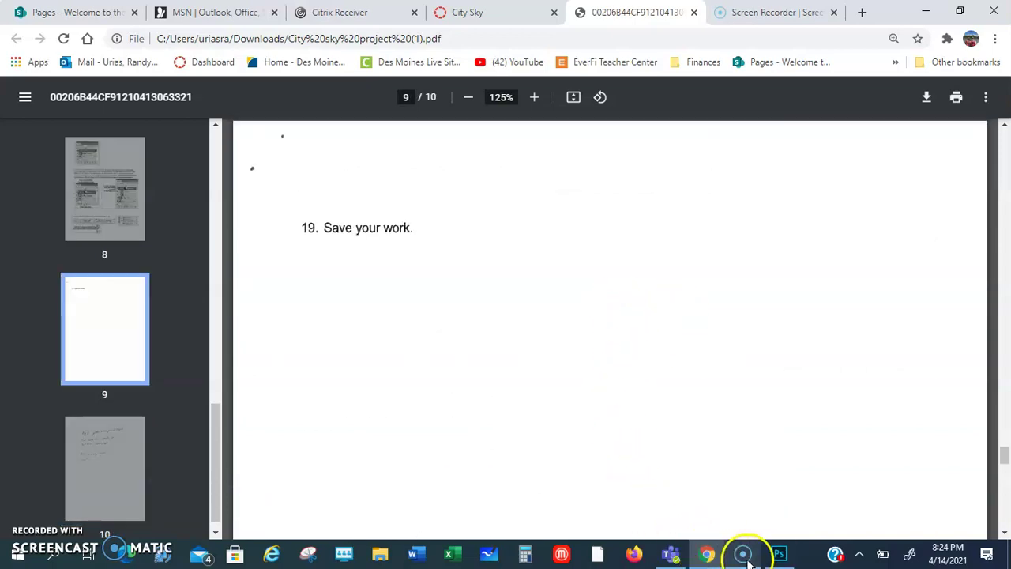
mouse_move(747, 557)
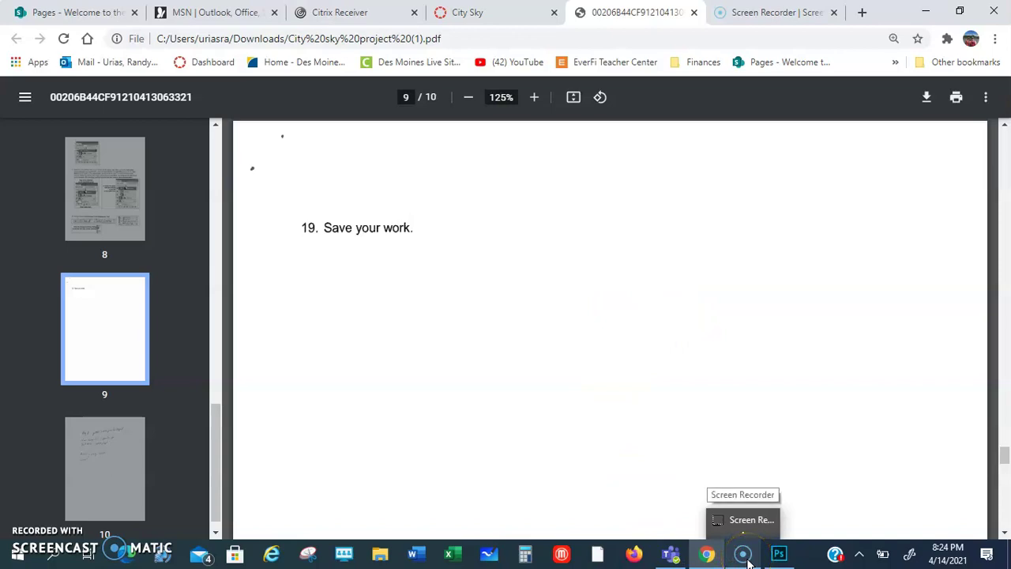
left_click(747, 557)
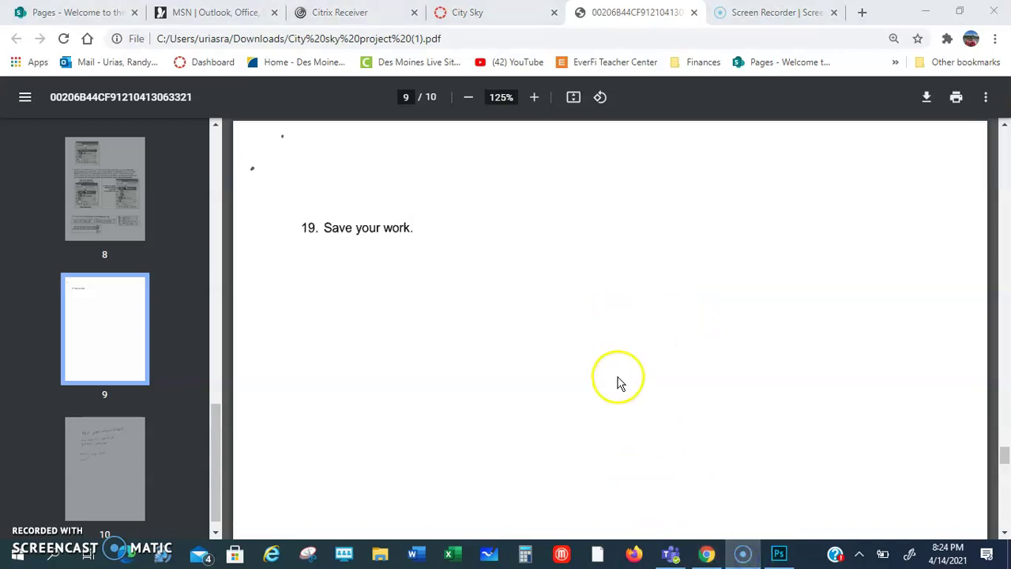